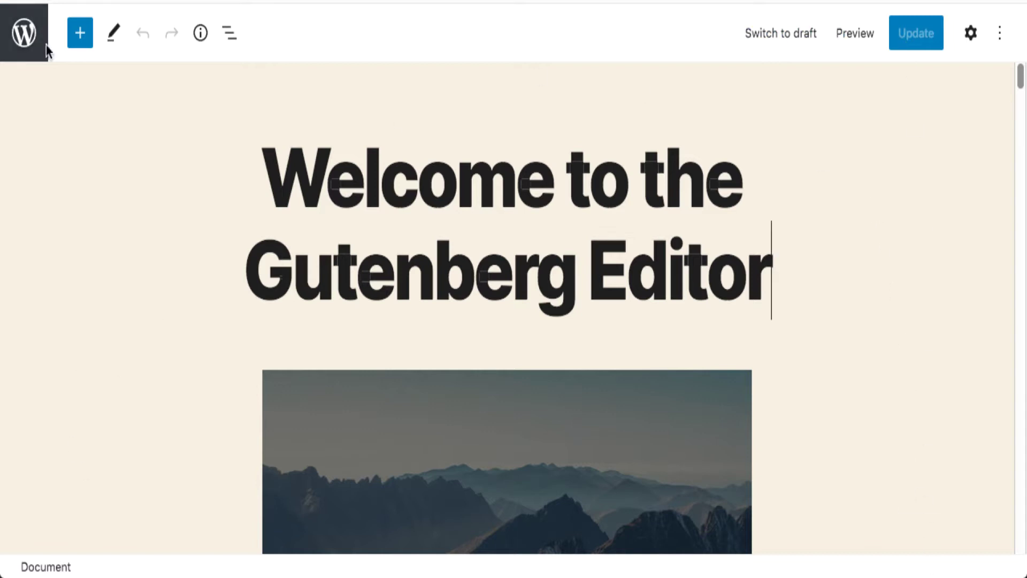
- Browse the text and media blocks in the block library, viewing the Heading and List previews, and close the library
click(80, 30)
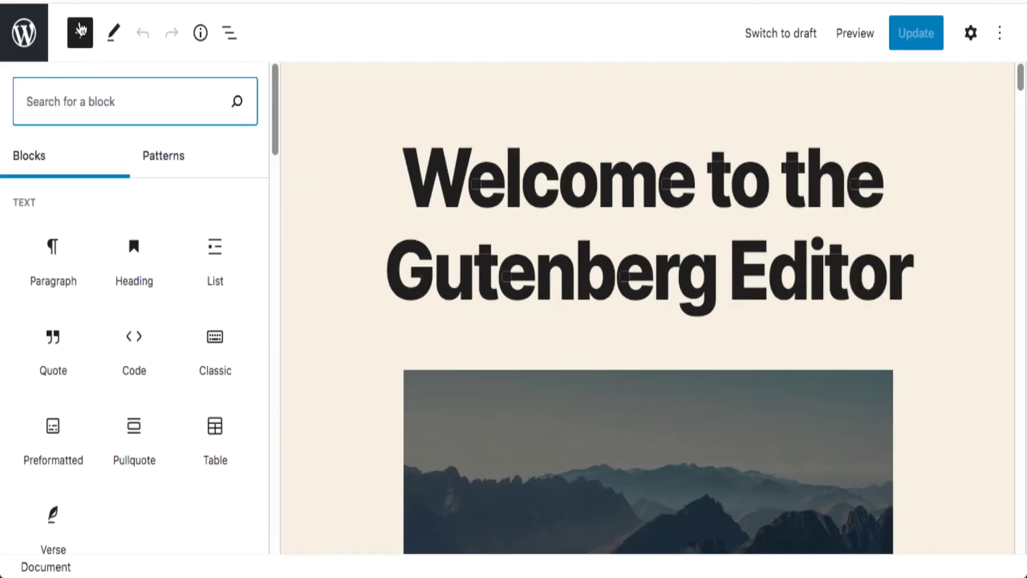
mouse_move(83, 246)
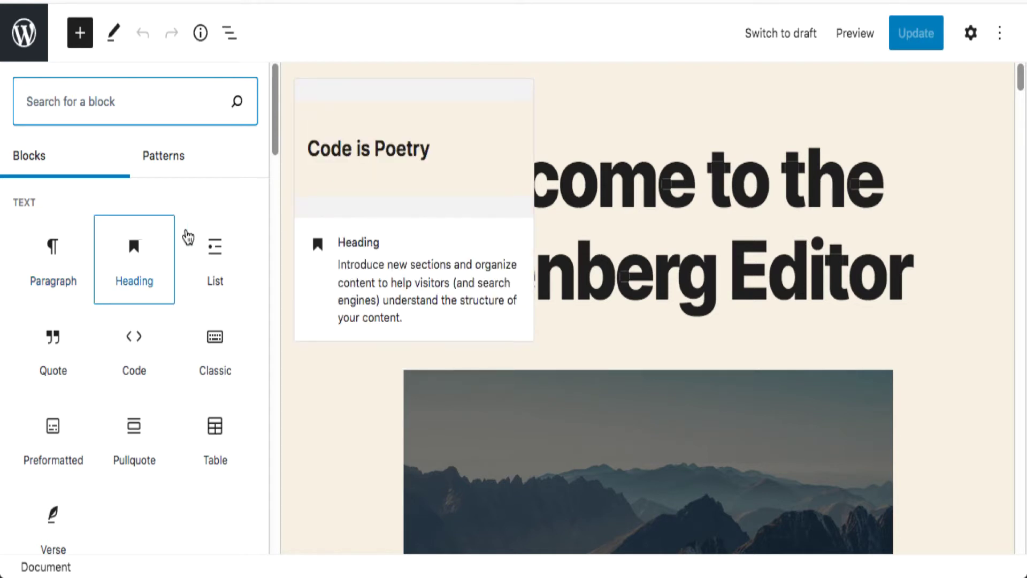
mouse_move(193, 235)
scroll(194, 235, down, 3)
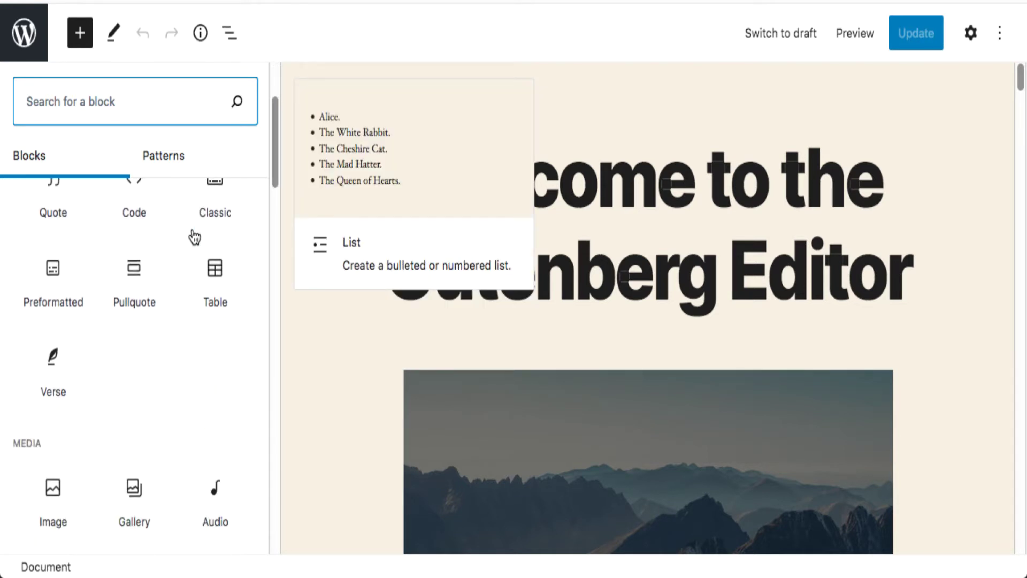
scroll(194, 235, up, 3)
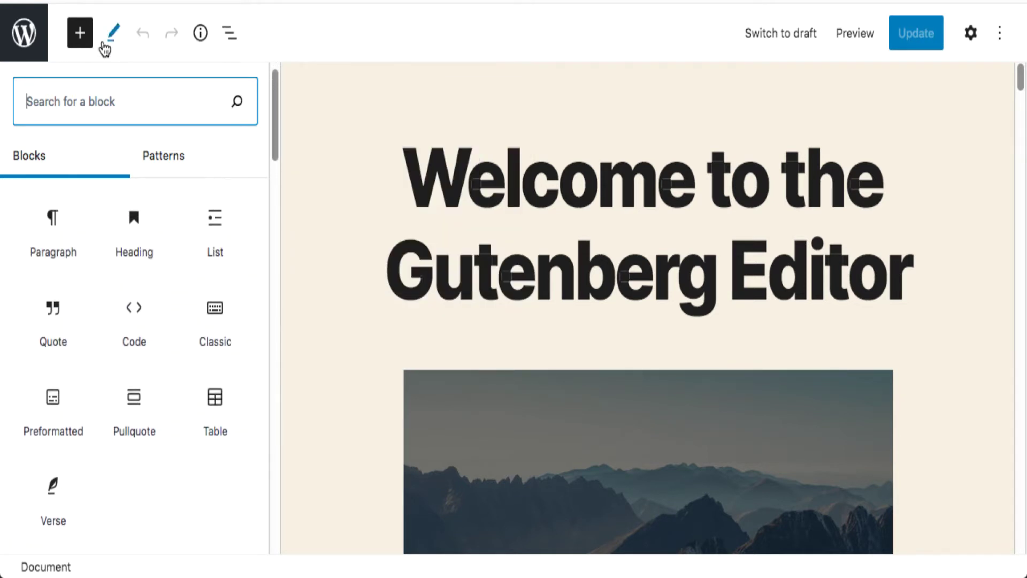
click(83, 24)
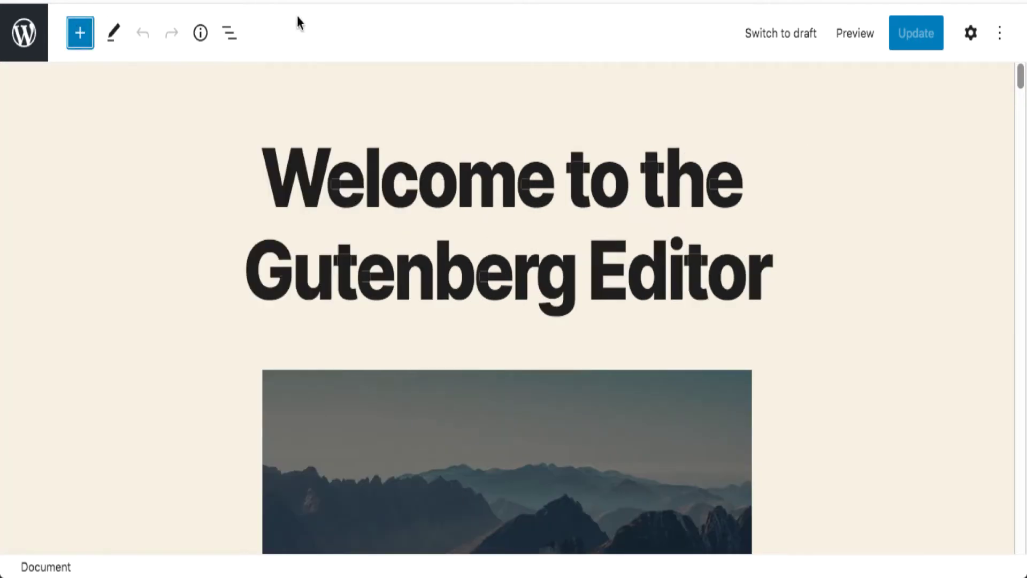
- Examine the post's document settings, from status and visibility through categories and tags, and hide the settings
click(970, 34)
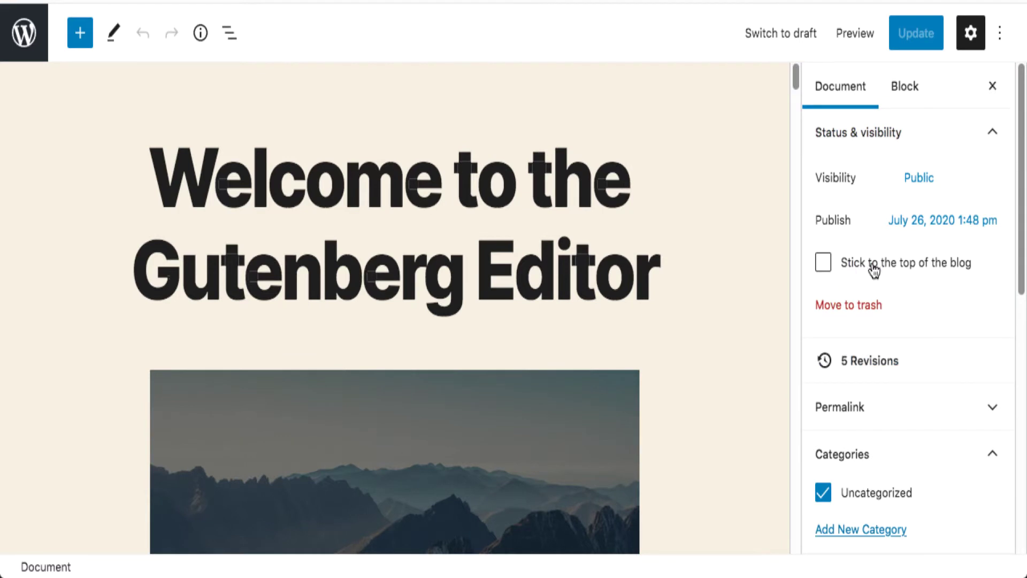
scroll(875, 270, down, 2)
scroll(875, 270, up, 2)
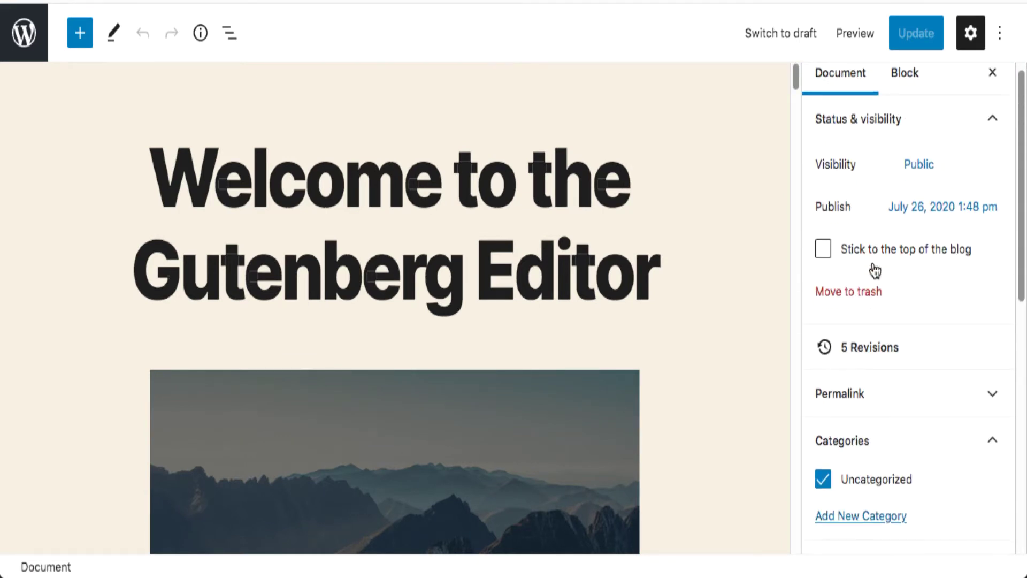
scroll(875, 270, down, 3)
scroll(875, 270, down, 2)
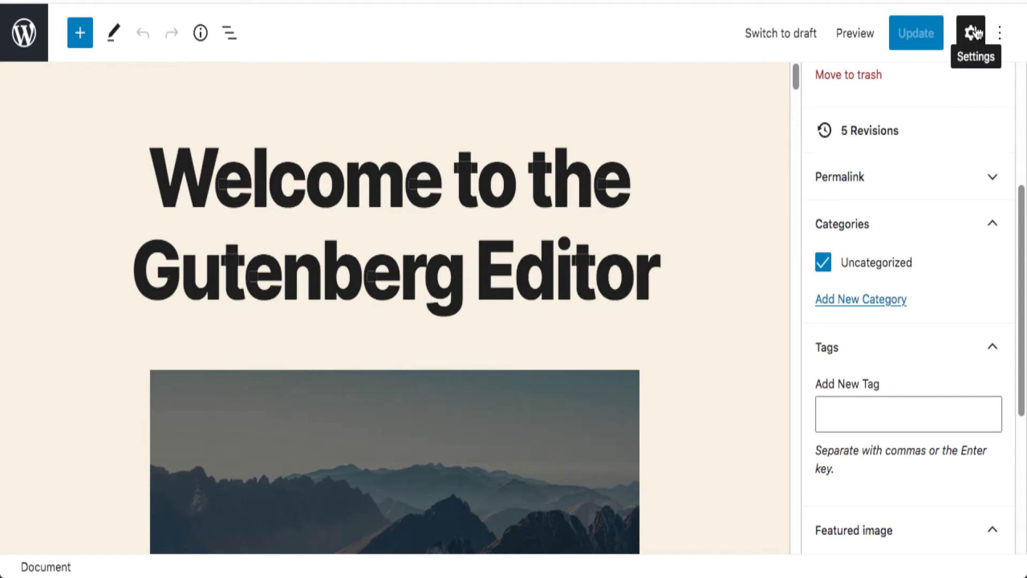
click(974, 33)
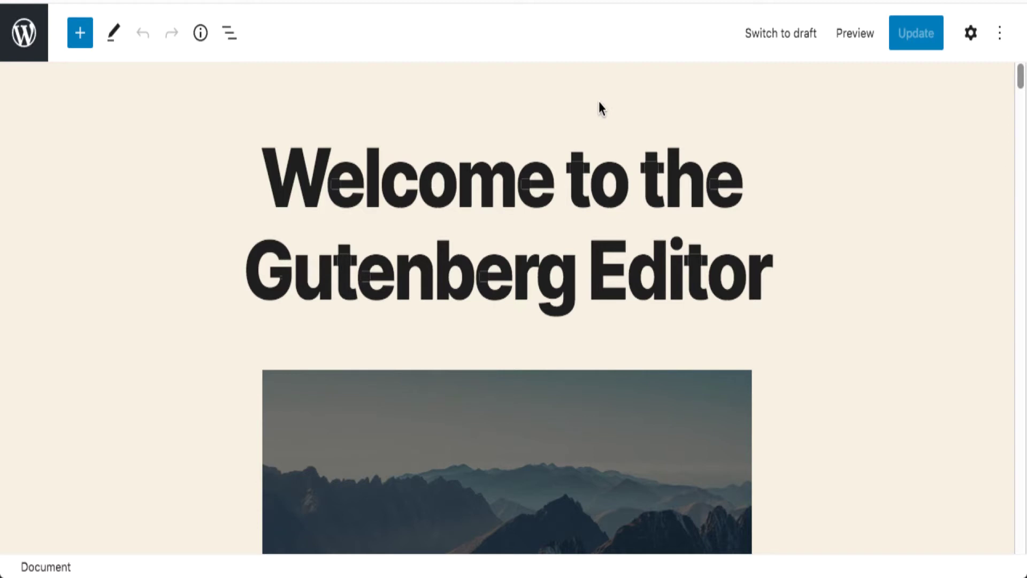
- Look over the opening of the welcome post, from its title through the mountain cover image, and return to the title
scroll(623, 167, down, 3)
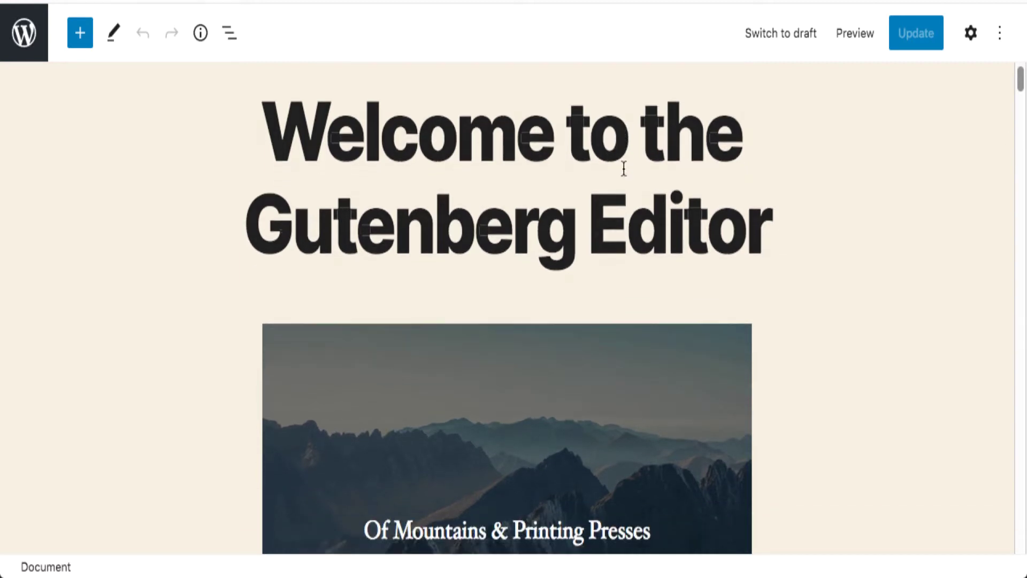
scroll(623, 167, up, 3)
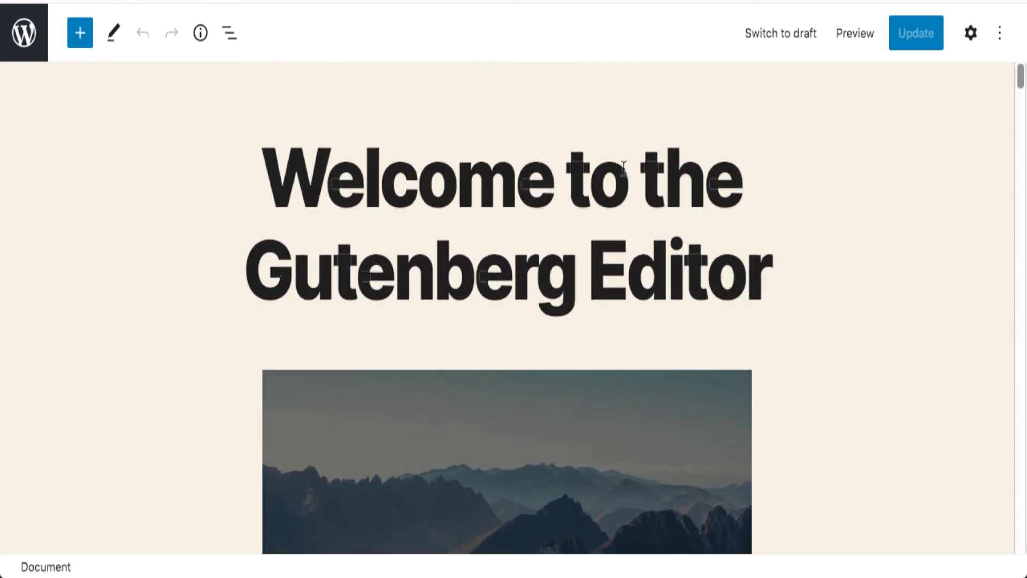
scroll(623, 168, down, 5)
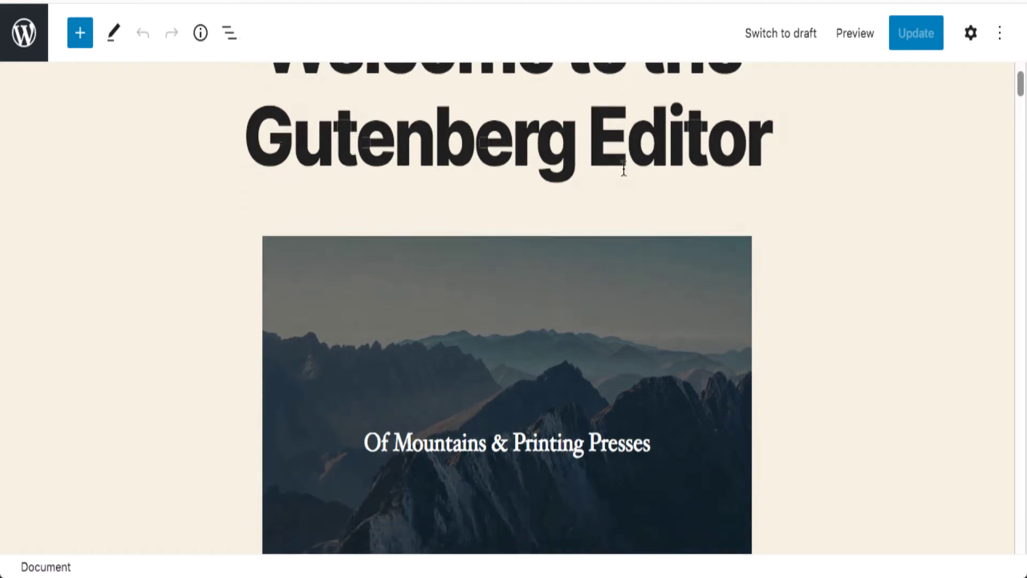
scroll(622, 167, down, 4)
scroll(623, 168, up, 8)
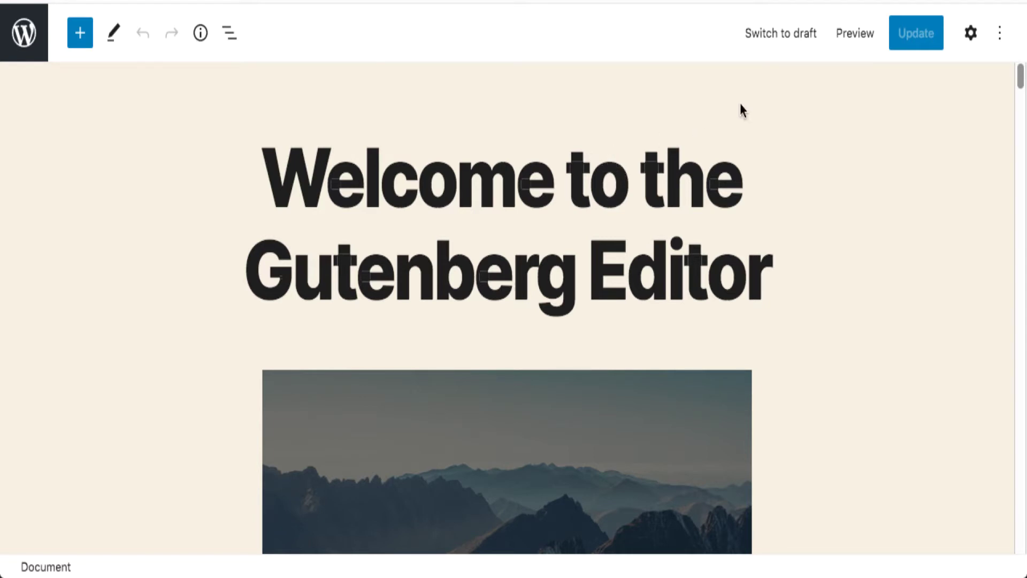
- Preview the post at Tablet and Mobile sizes and look through the title and cover image in the mobile layout
click(849, 39)
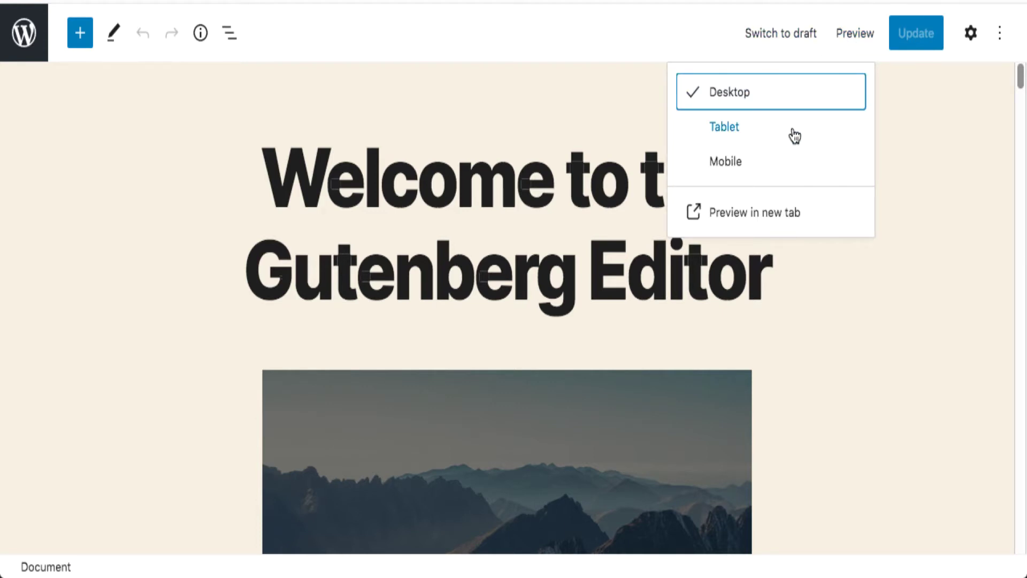
click(738, 130)
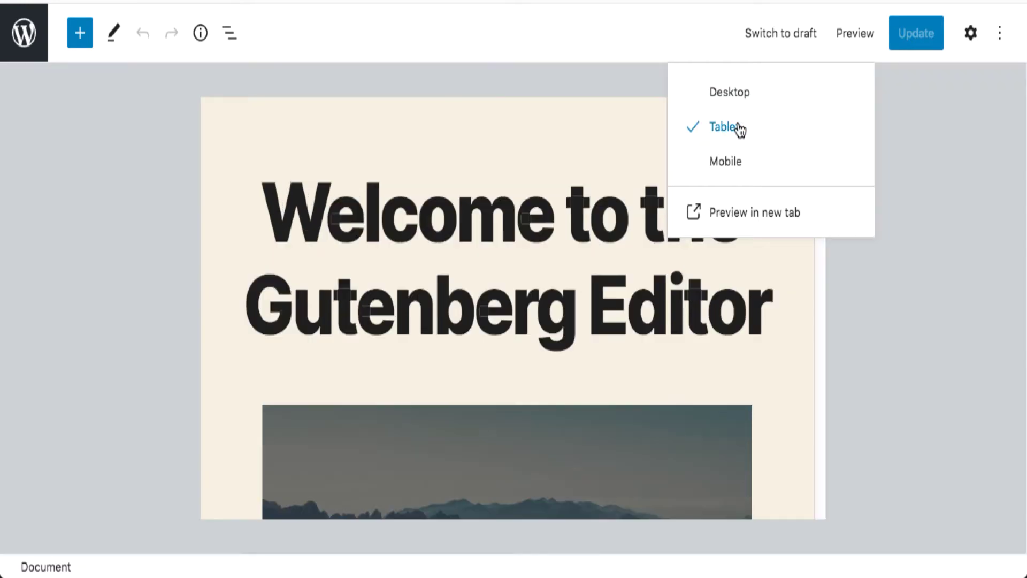
click(730, 164)
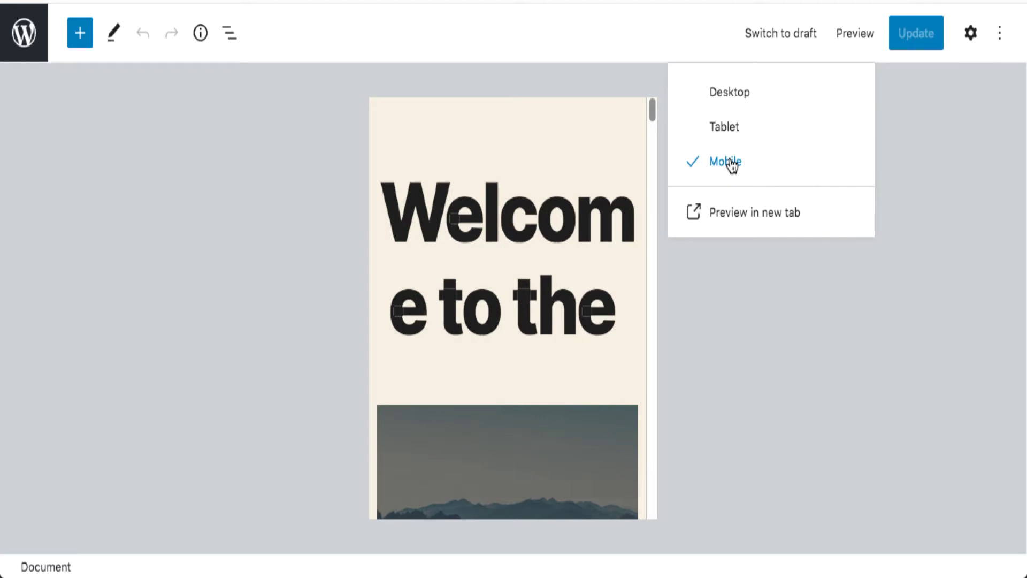
click(754, 352)
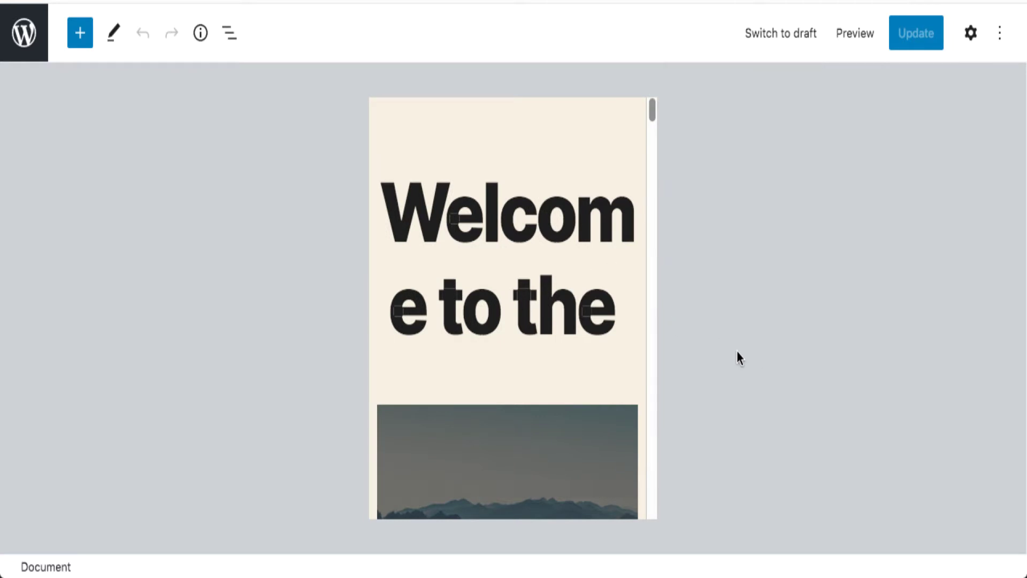
scroll(589, 350, down, 7)
scroll(589, 352, down, 3)
scroll(589, 355, up, 3)
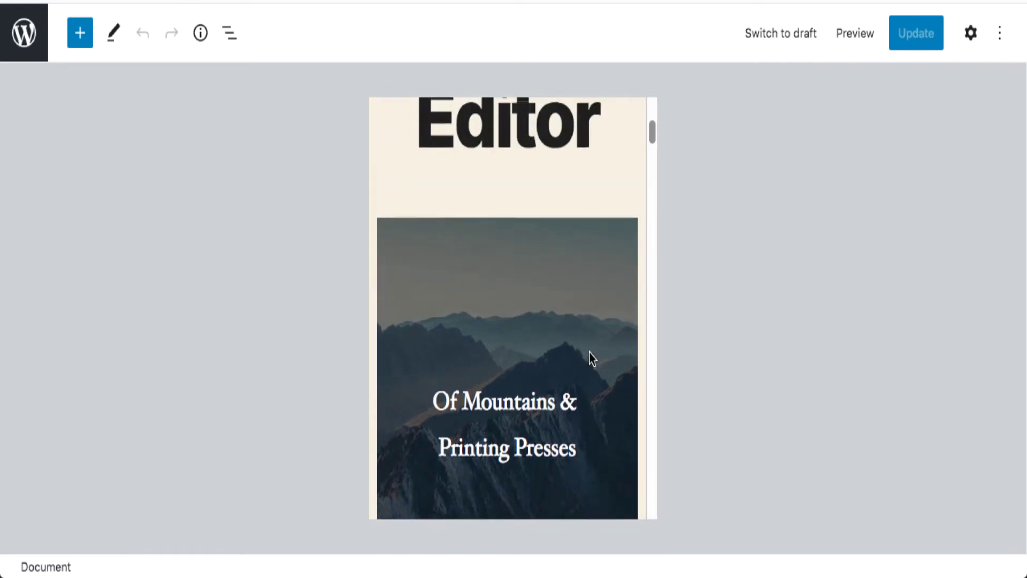
scroll(591, 357, up, 1)
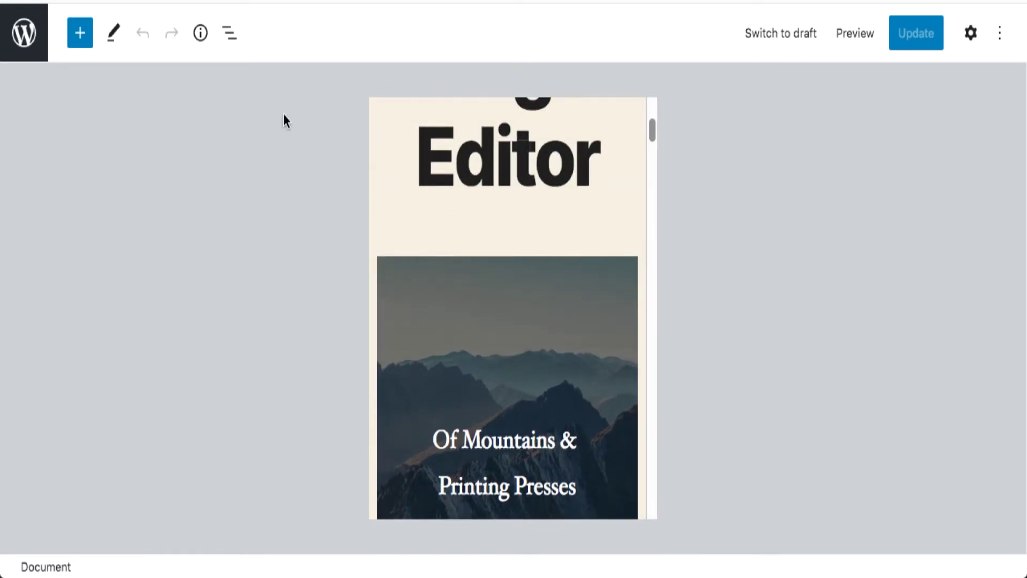
- Look through the media, design, widget and embed blocks in the library alongside the mobile preview's text, and close the library
click(80, 33)
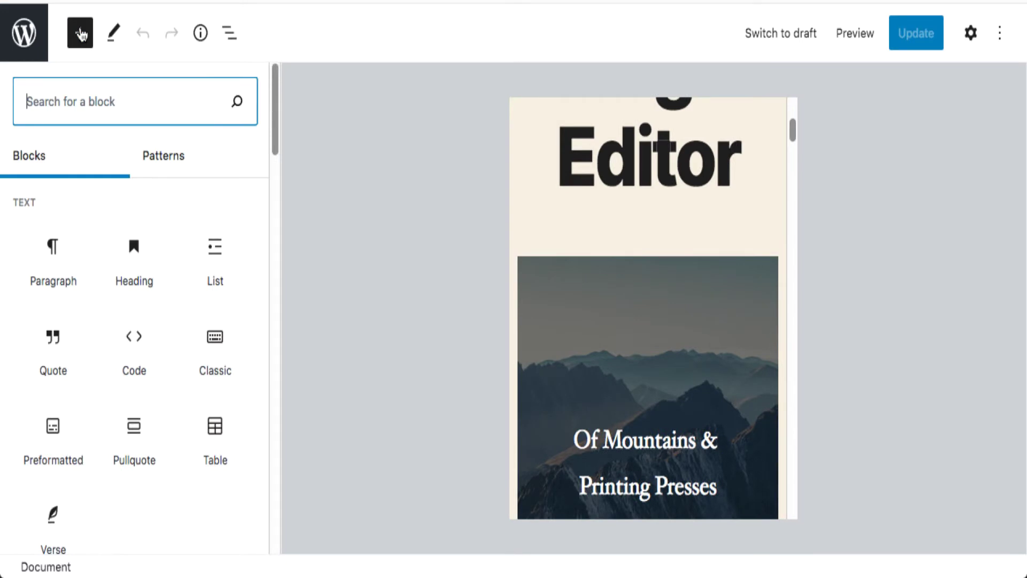
scroll(633, 256, down, 10)
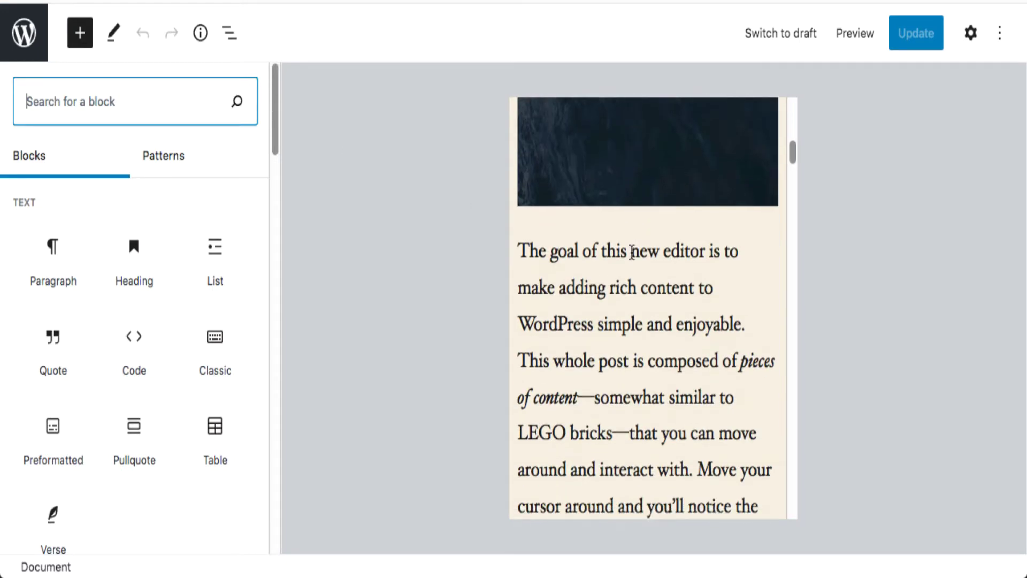
scroll(170, 301, down, 12)
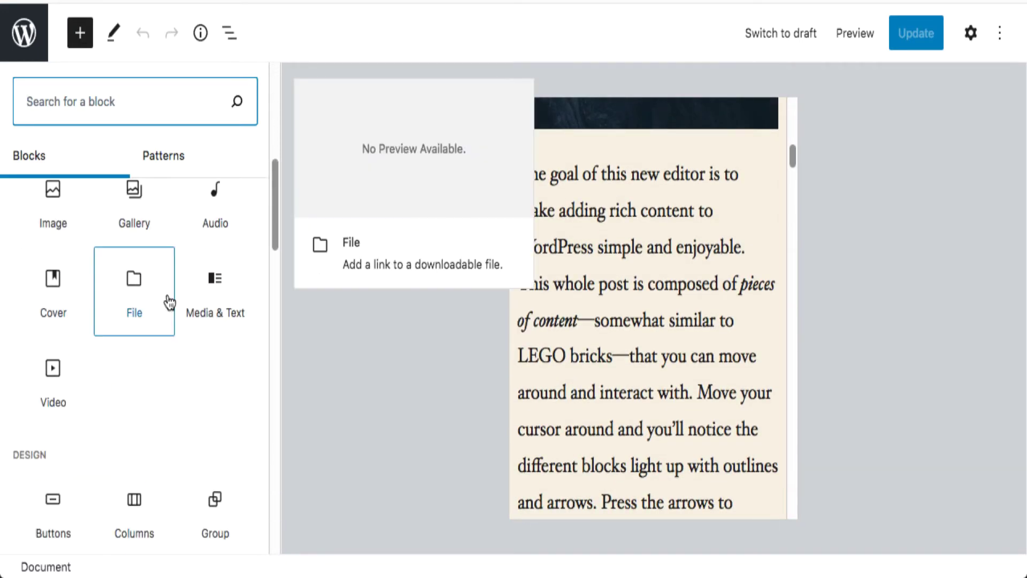
scroll(167, 246, down, 5)
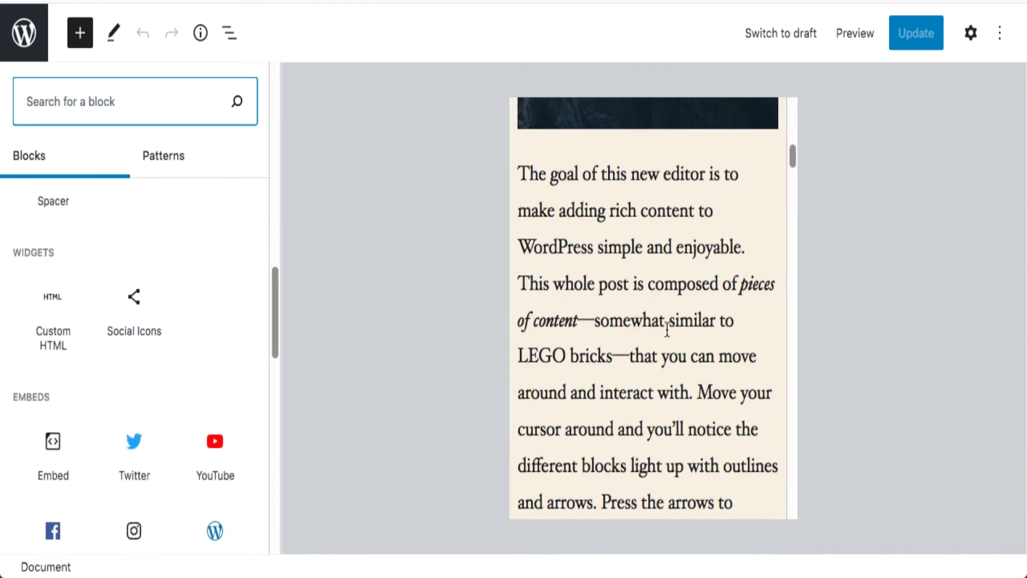
scroll(667, 330, down, 5)
scroll(667, 327, down, 2)
scroll(667, 328, up, 4)
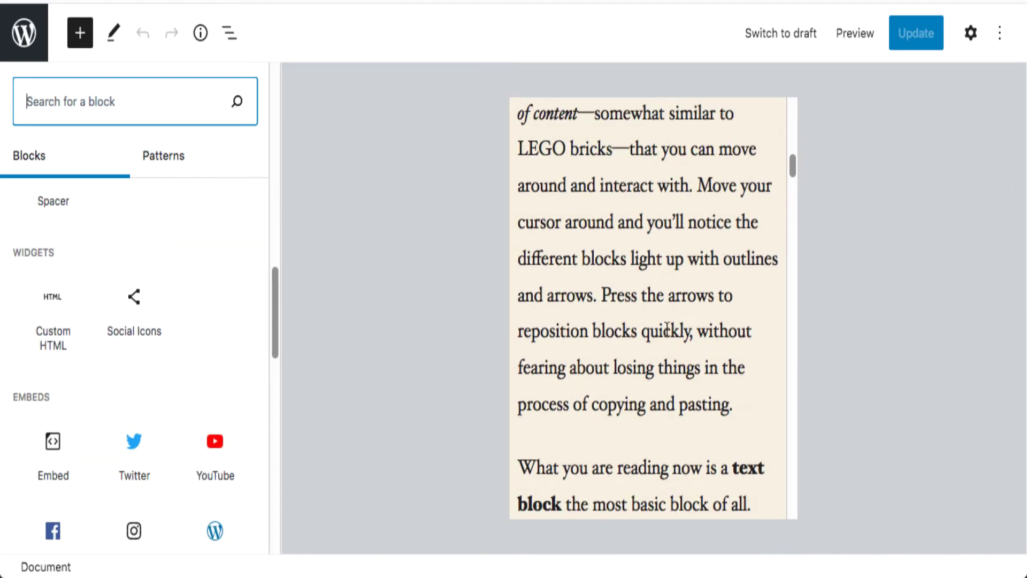
scroll(667, 328, up, 10)
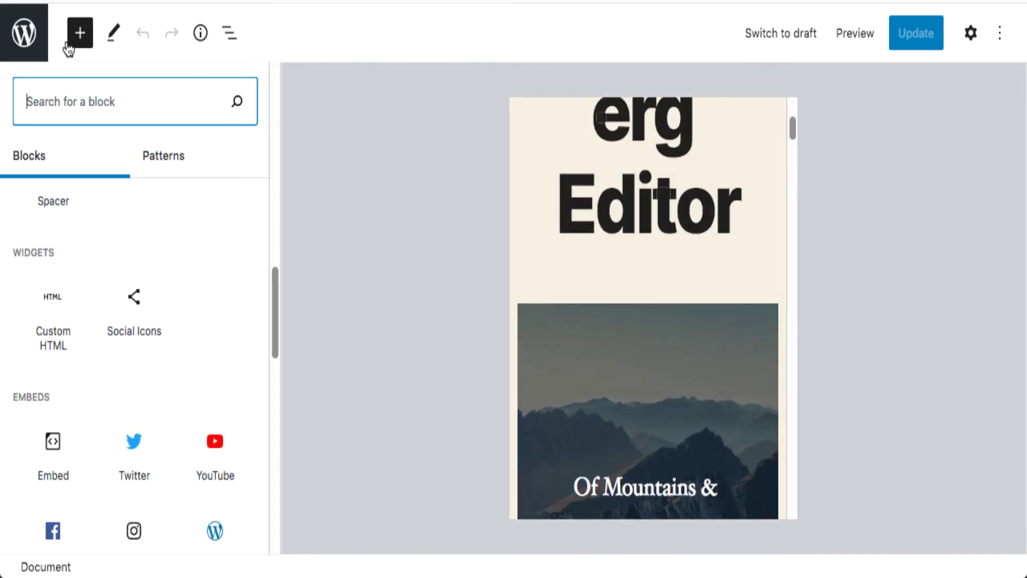
click(80, 34)
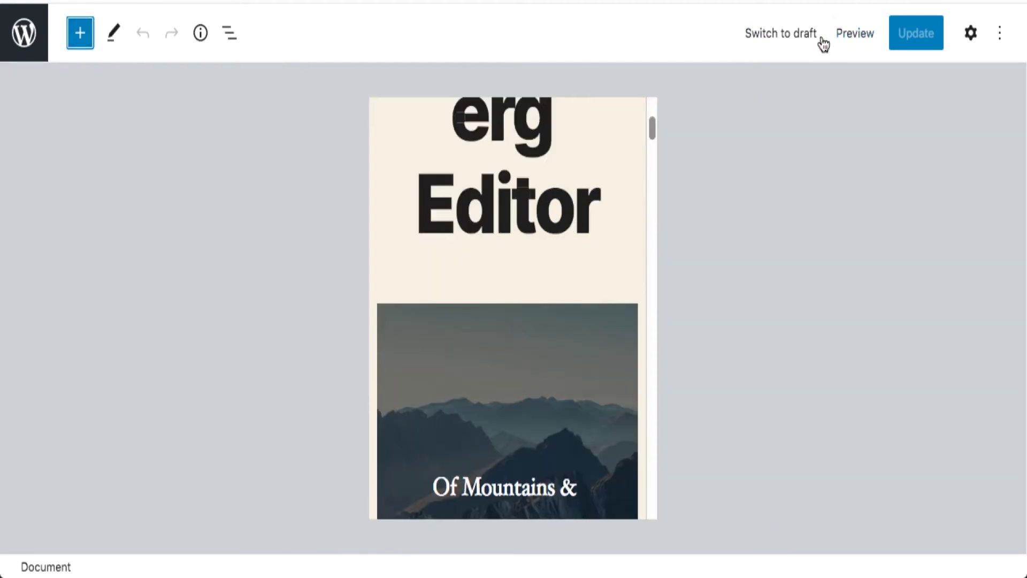
- Switch the post preview back to Desktop size
click(854, 35)
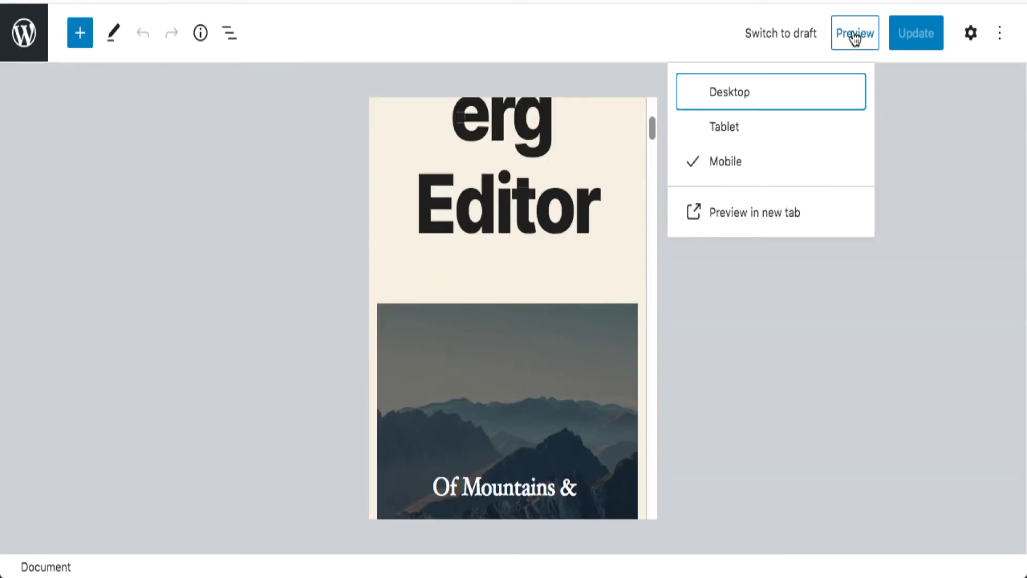
click(815, 92)
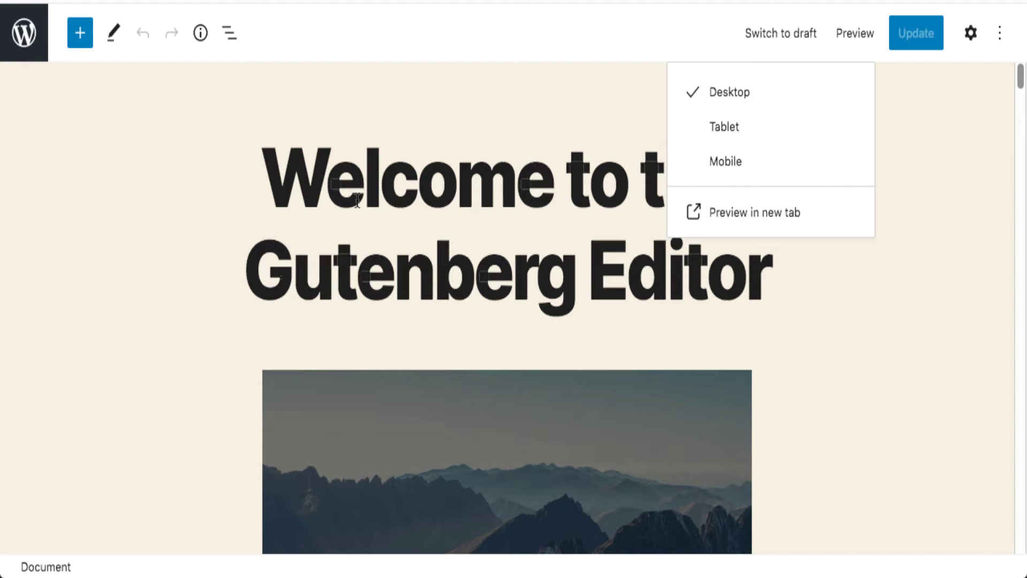
- Leave the welcome post for the list of all posts and start a new post
click(30, 33)
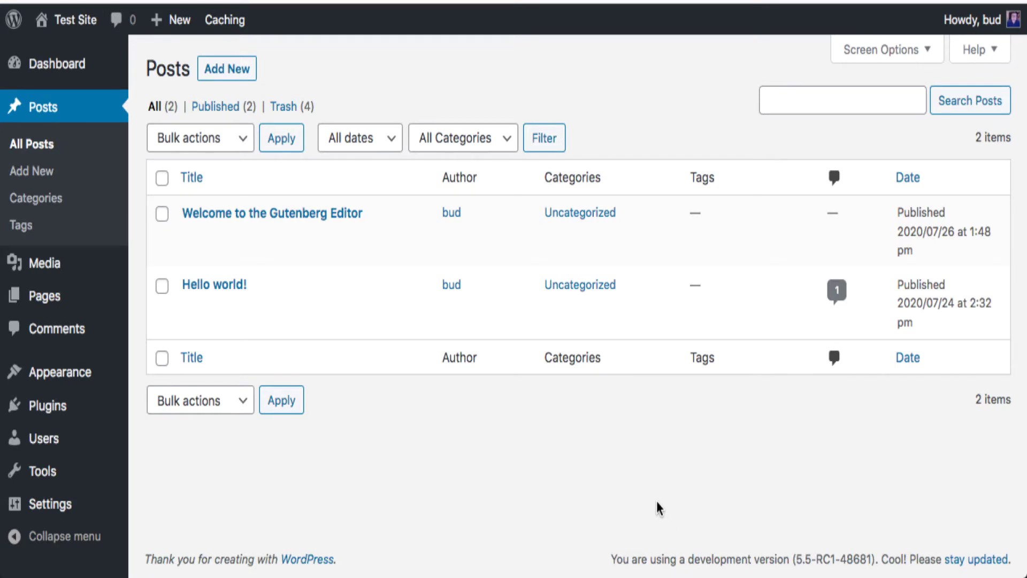
click(219, 68)
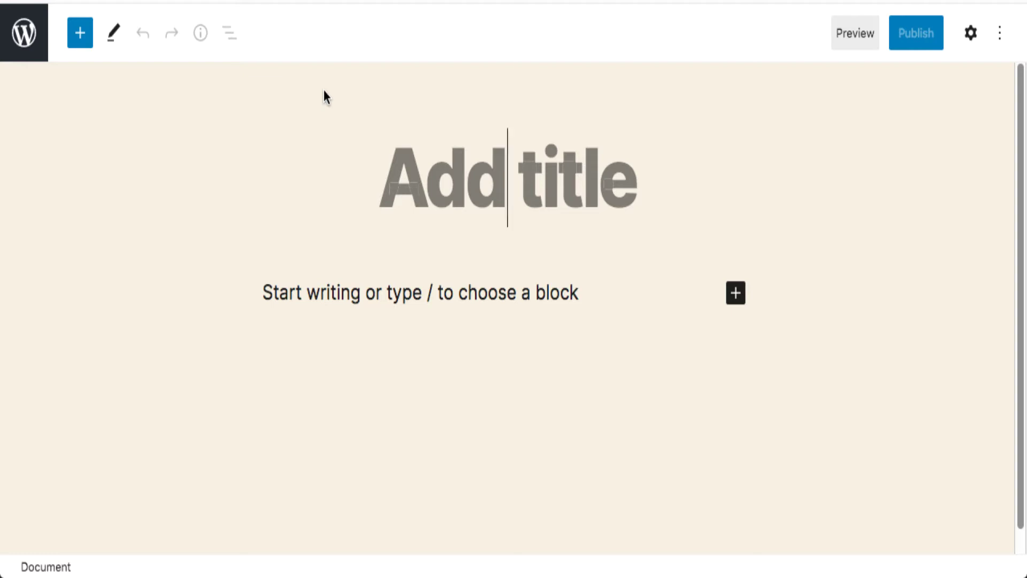
- Search the block library for "accordion" in the new post
click(79, 43)
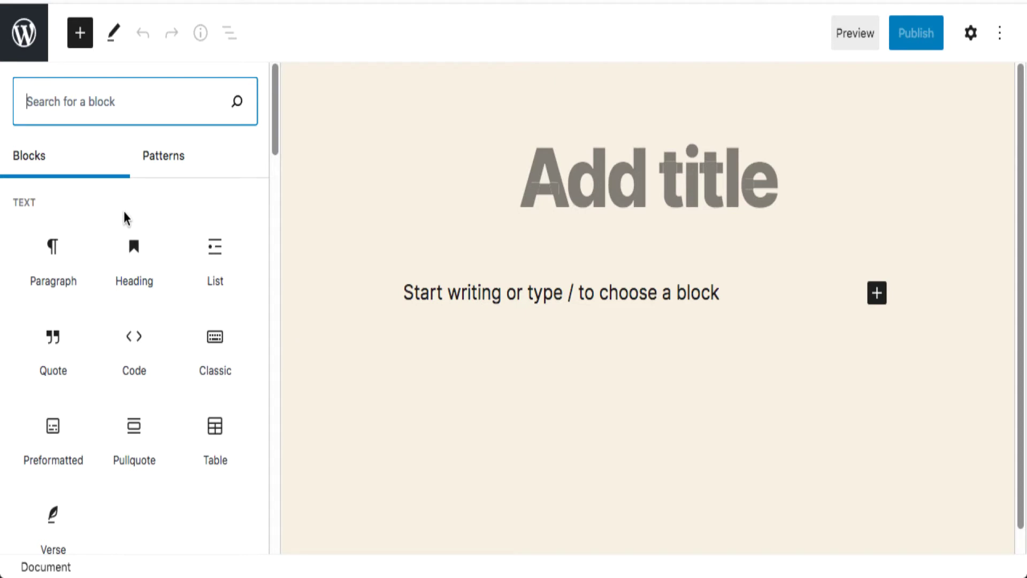
text(a)
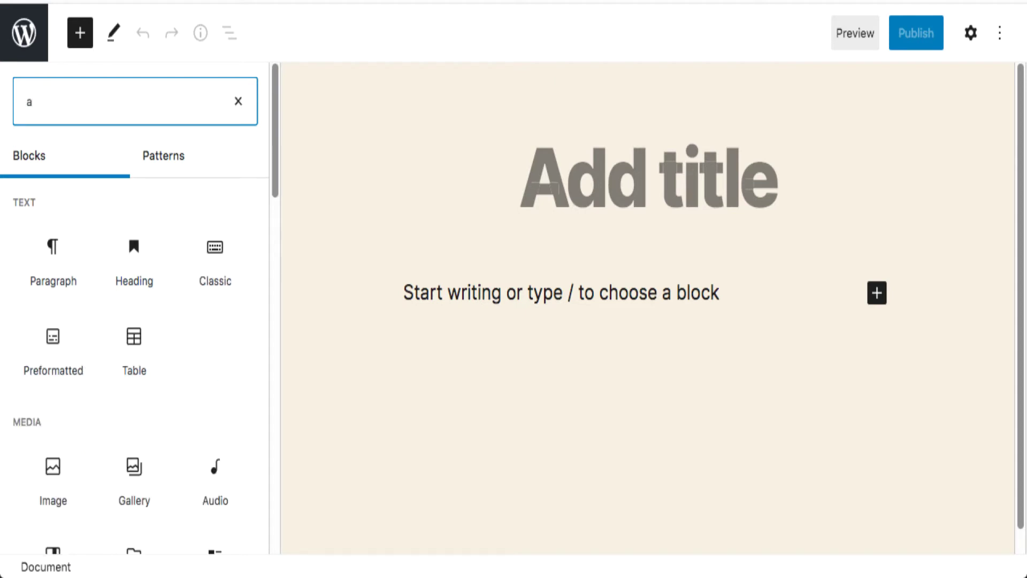
text(ccorion)
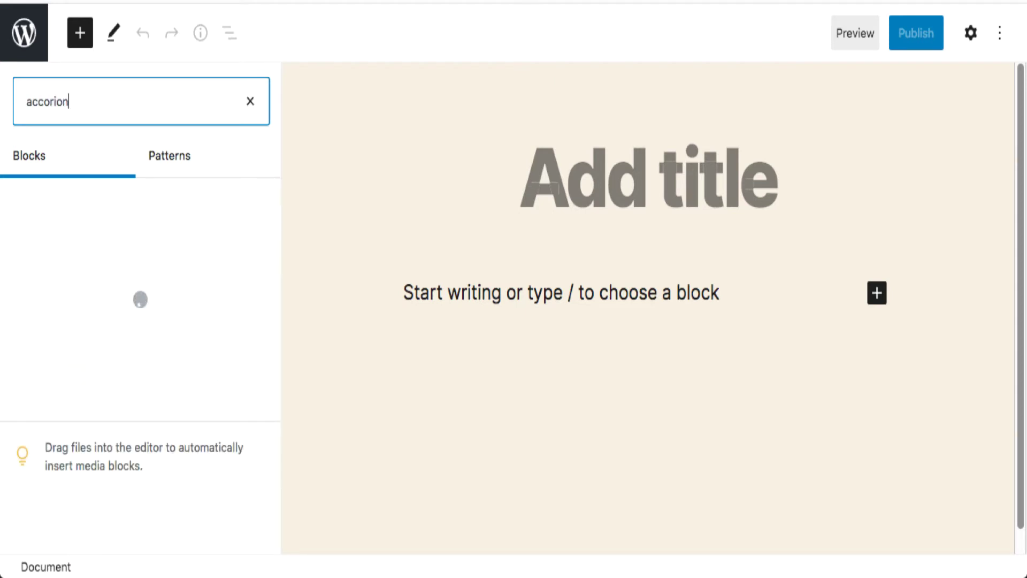
key(super+a)
text(ac)
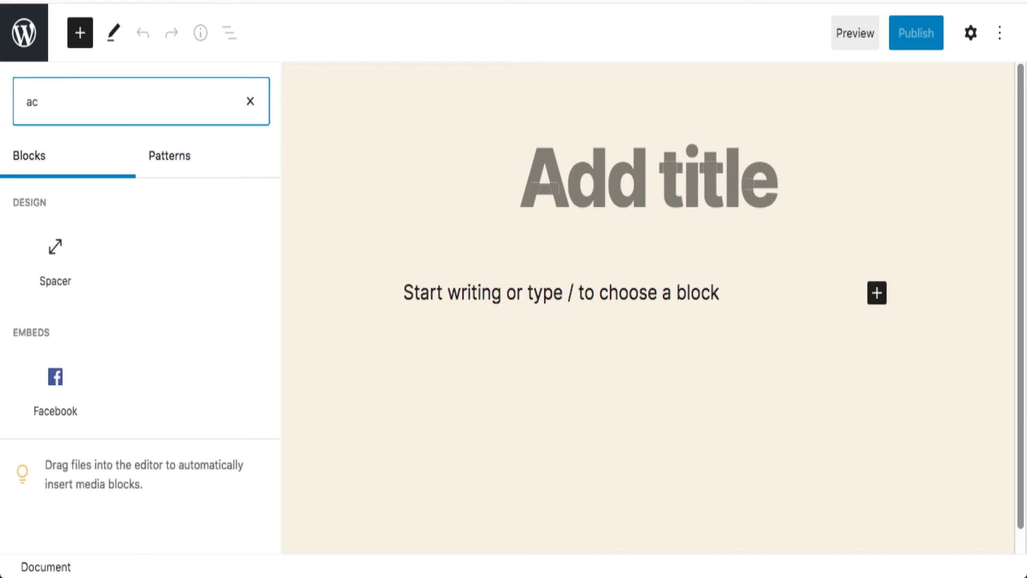
text(cordion)
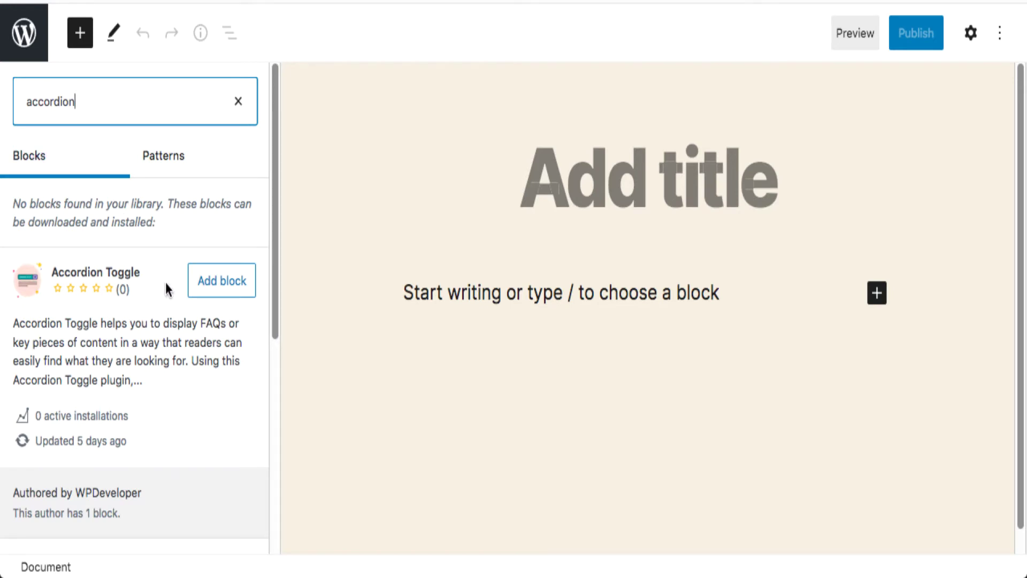
- Compare the downloadable accordion blocks in the search results and add the Hot Accordion block to the post
scroll(164, 310, down, 3)
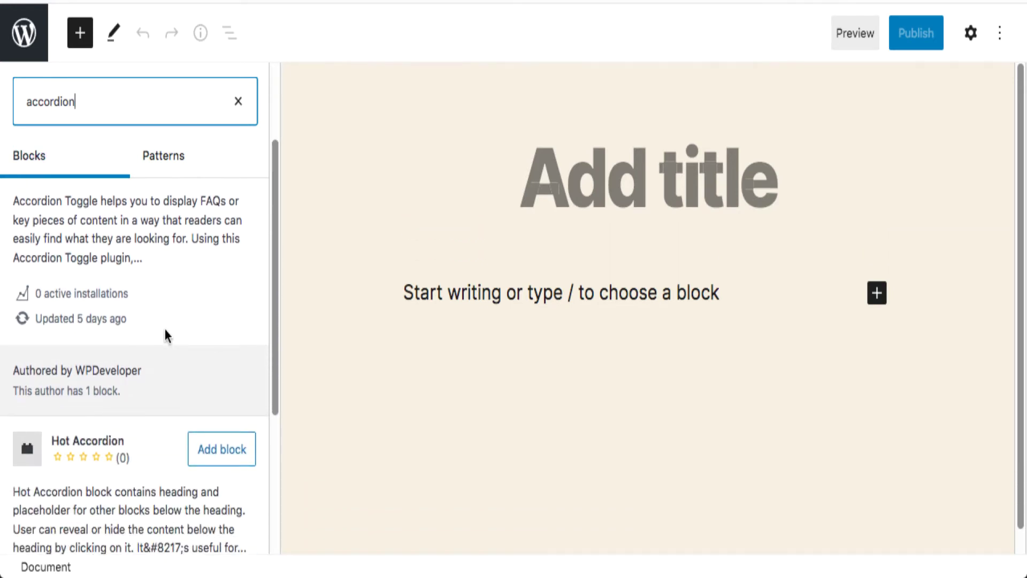
scroll(165, 330, down, 3)
scroll(165, 330, up, 5)
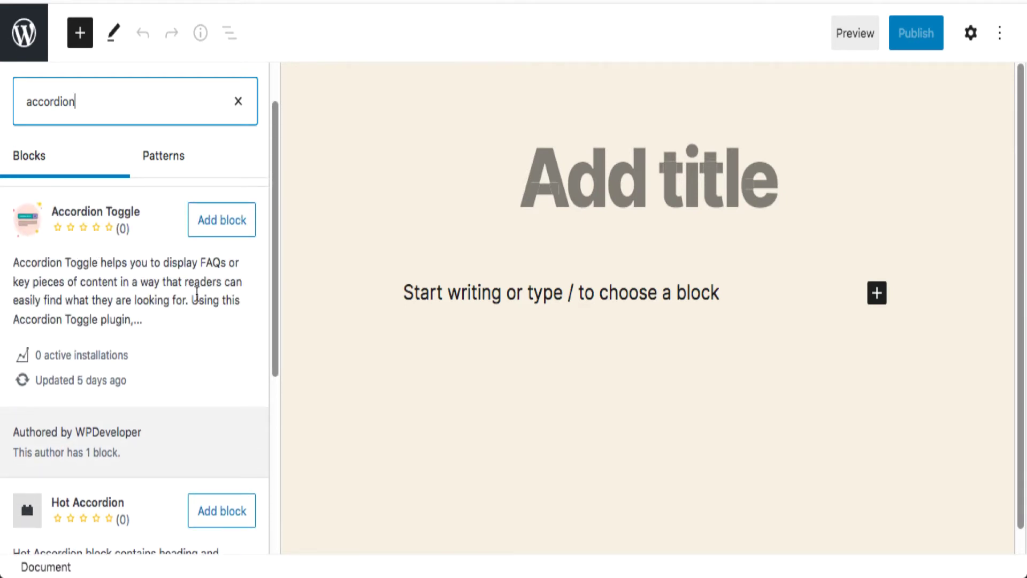
scroll(197, 294, down, 3)
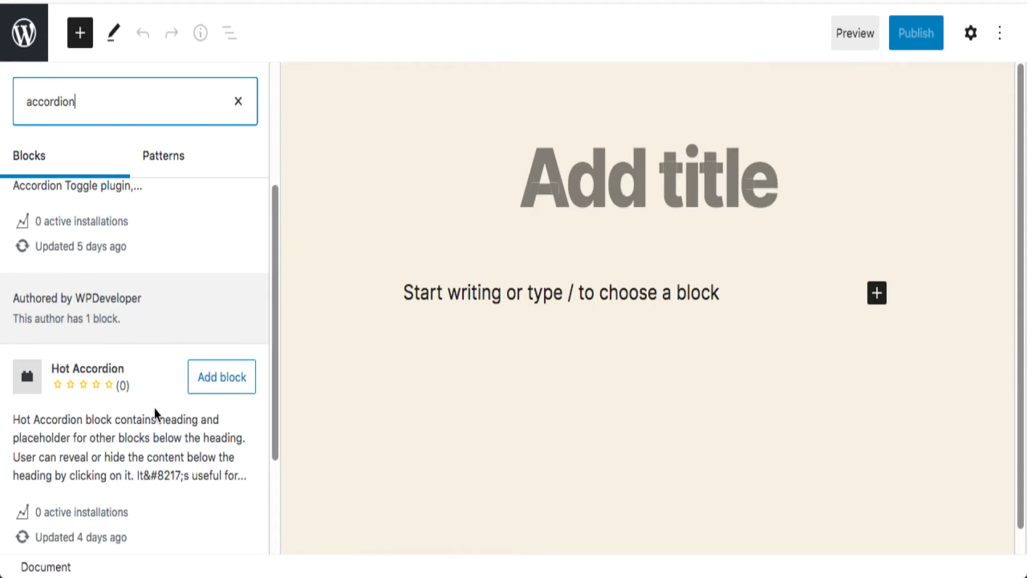
scroll(154, 406, down, 1)
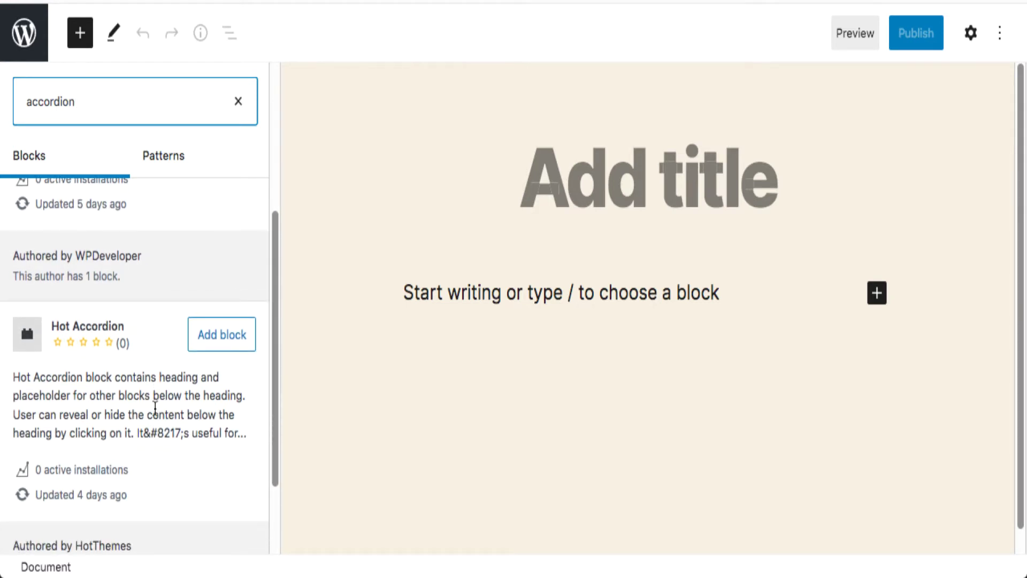
scroll(154, 407, up, 1)
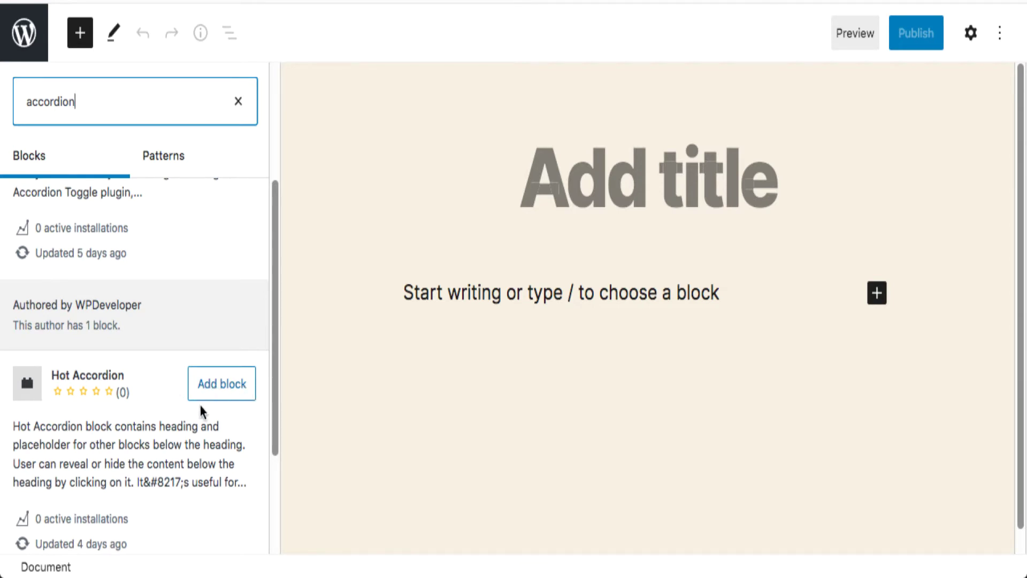
click(215, 385)
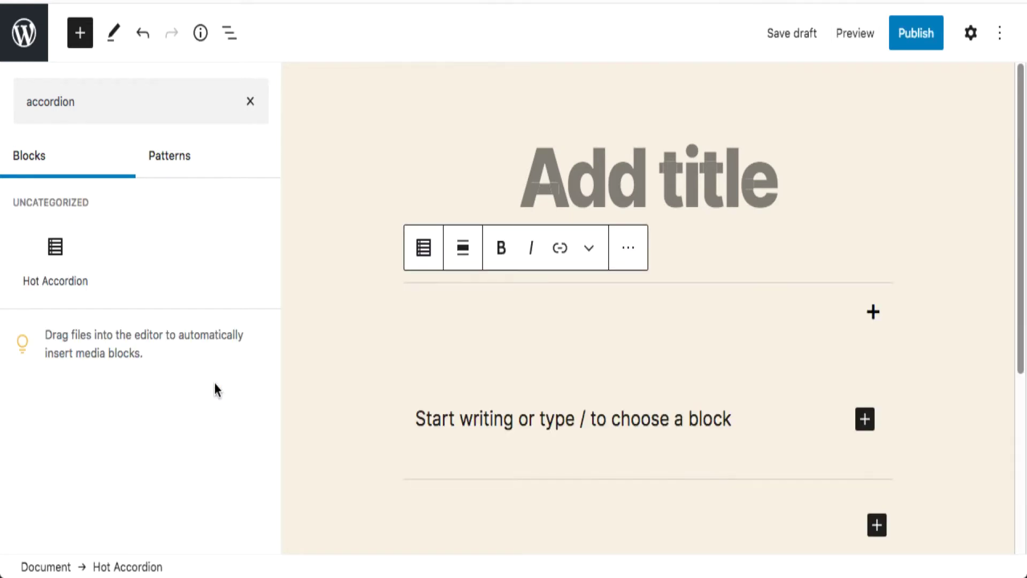
- Fill the accordion with the heading "Here is a question?" and the paragraph "Here is an answer."
mouse_move(15, 263)
text(Here isa)
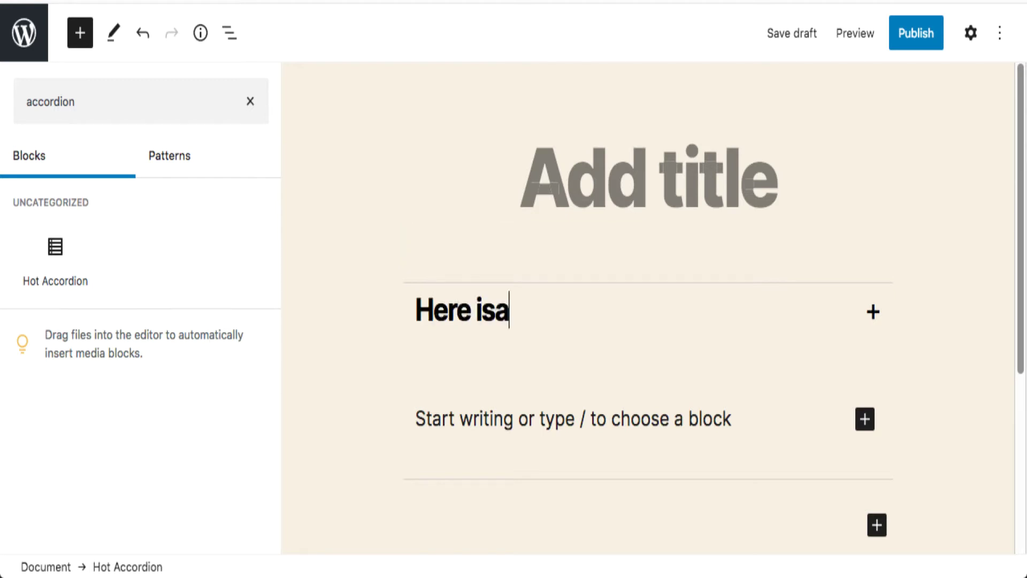
key(BackSpace)
text(a question)
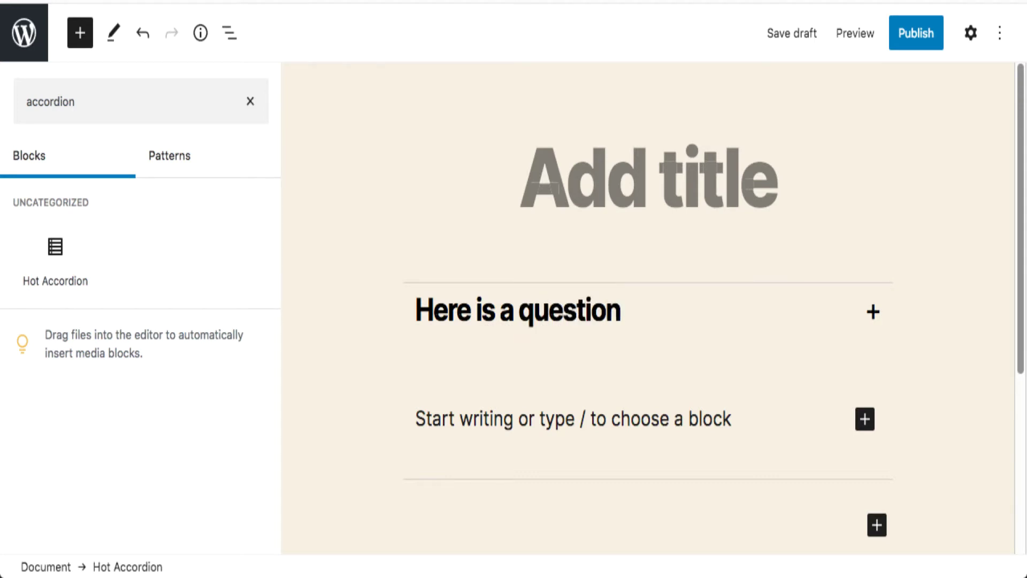
text(?)
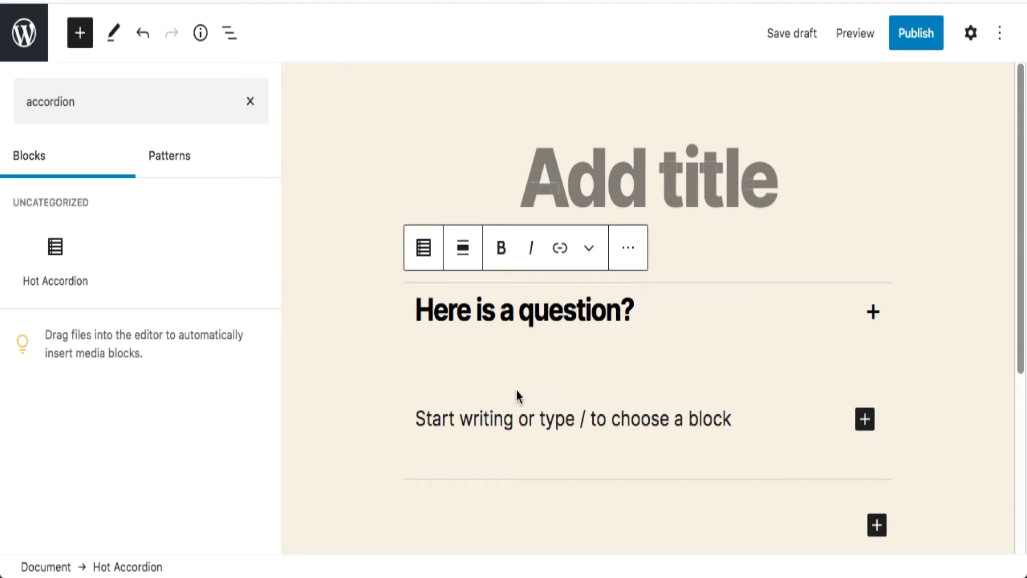
click(495, 413)
text(Here is an answer.)
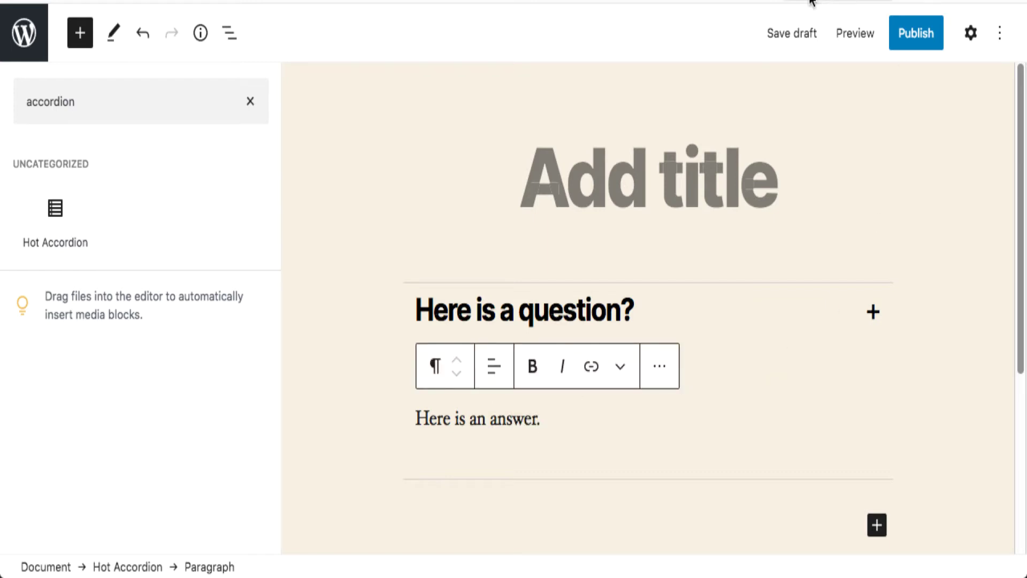
- Preview the post in a new tab, expand and collapse the accordion question, and close the preview
click(850, 43)
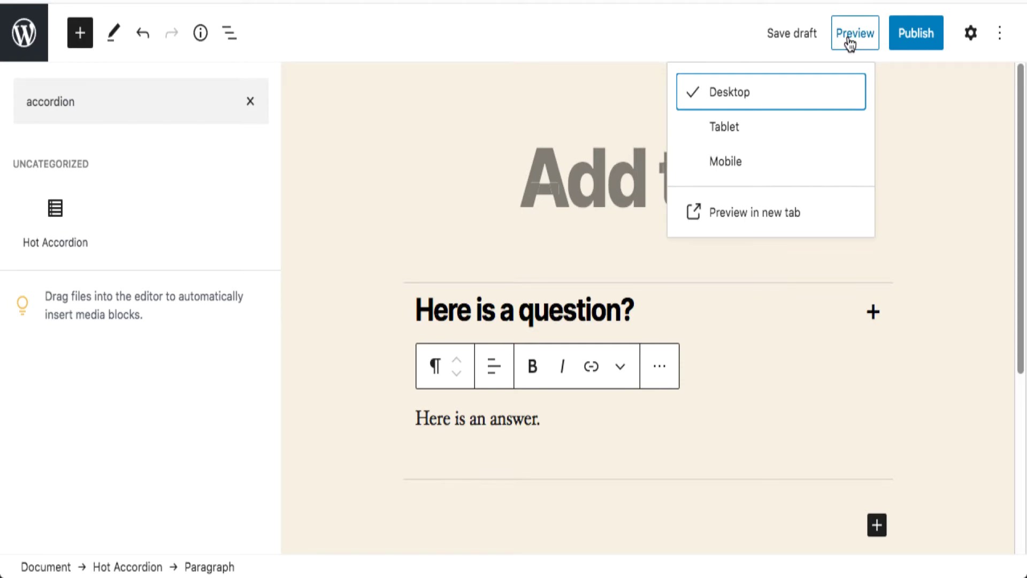
click(754, 212)
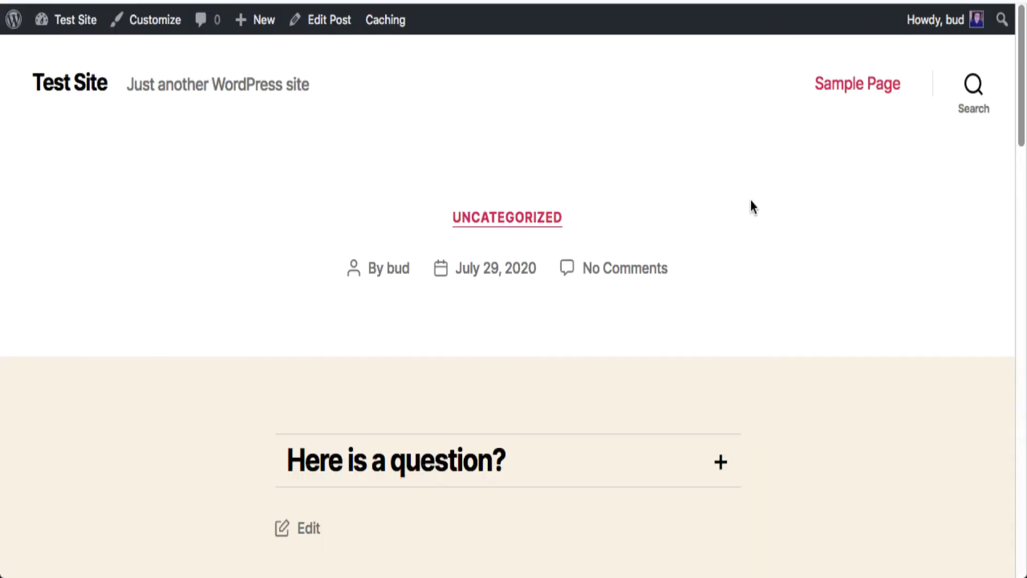
scroll(750, 206, down, 3)
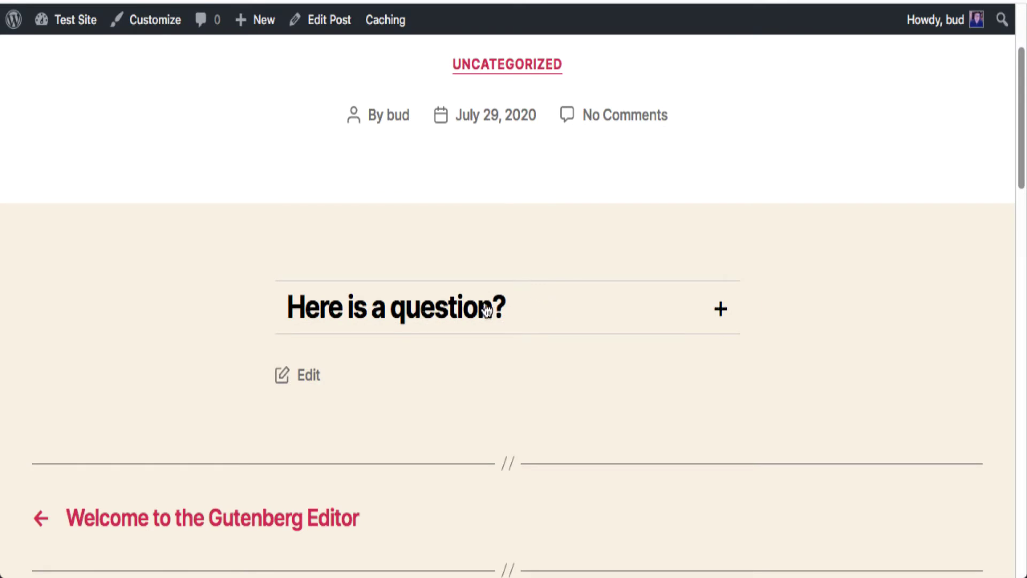
click(453, 319)
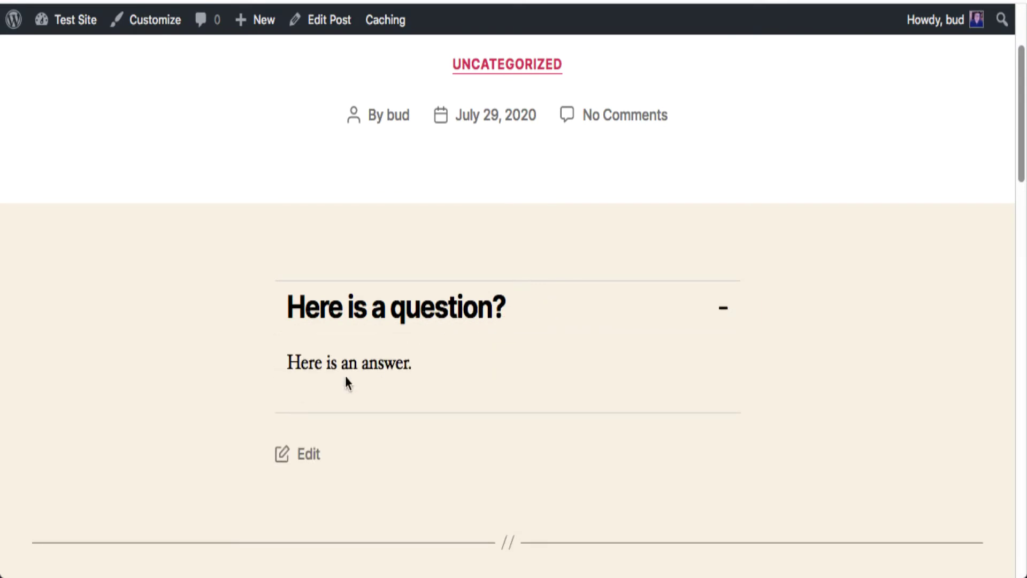
click(471, 313)
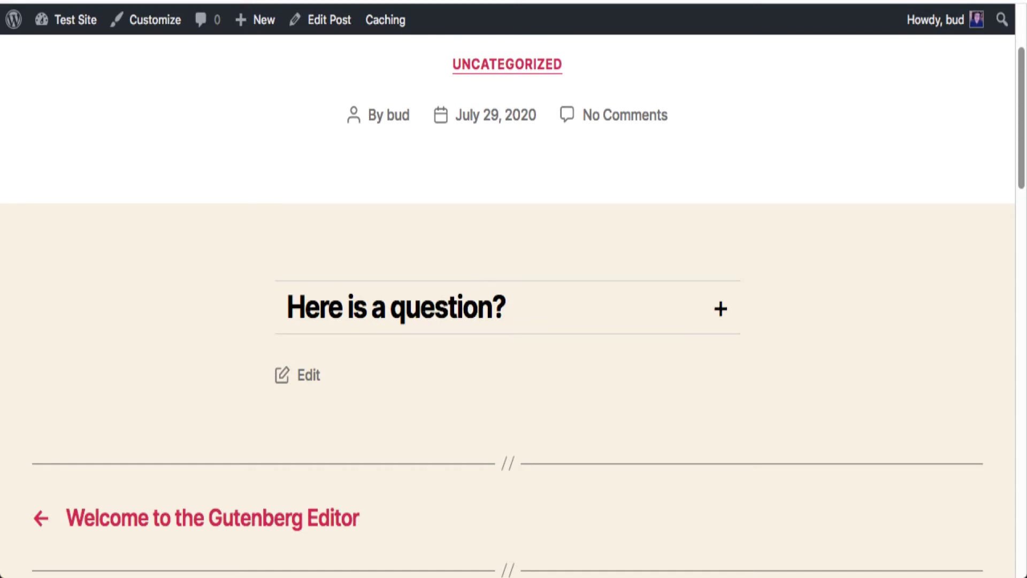
key(super+w)
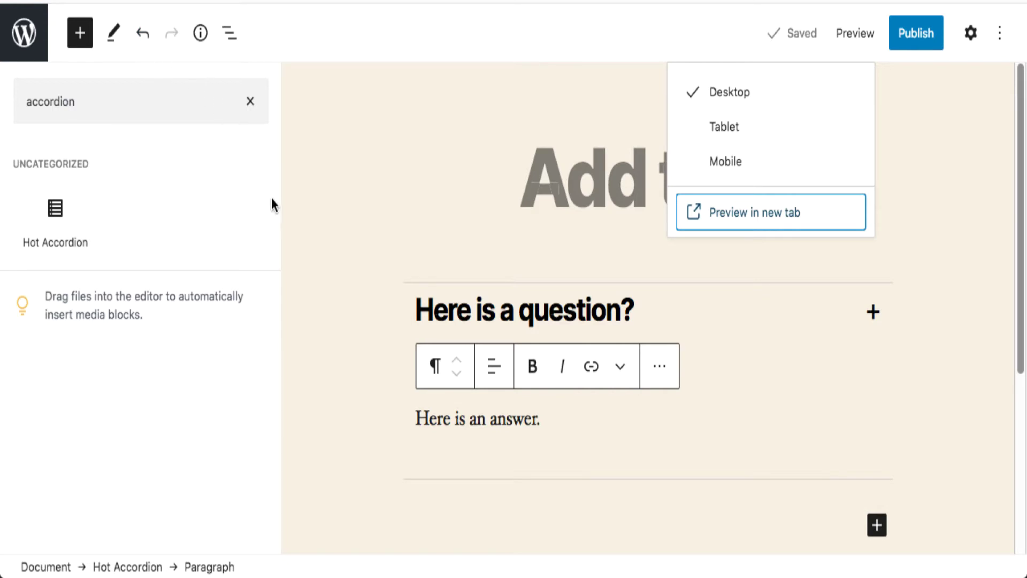
- Clear the block search and insert another Hot Accordion from the Uncategorized blocks beneath the answer paragraph
click(247, 102)
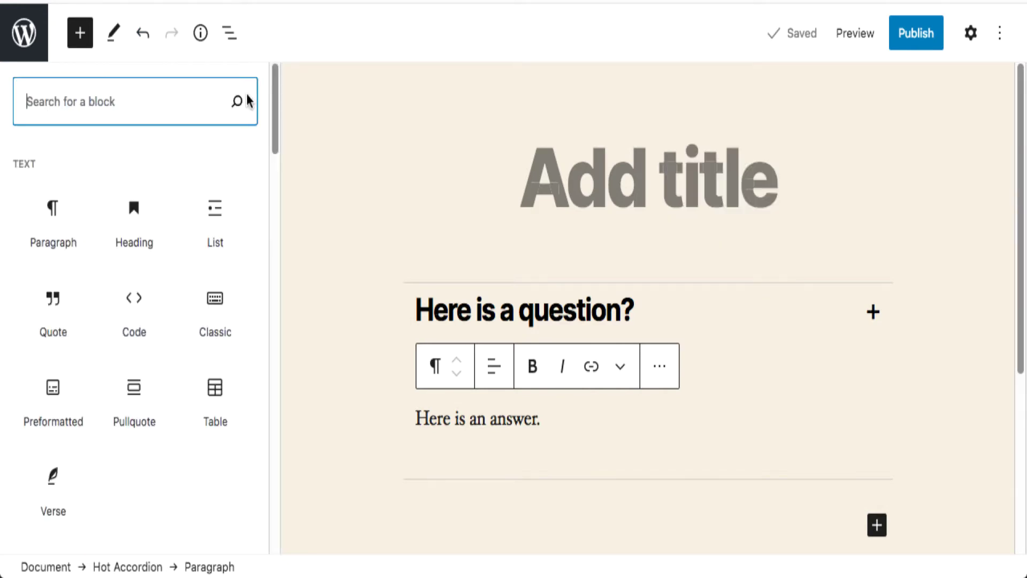
scroll(234, 171, down, 1)
scroll(235, 183, down, 20)
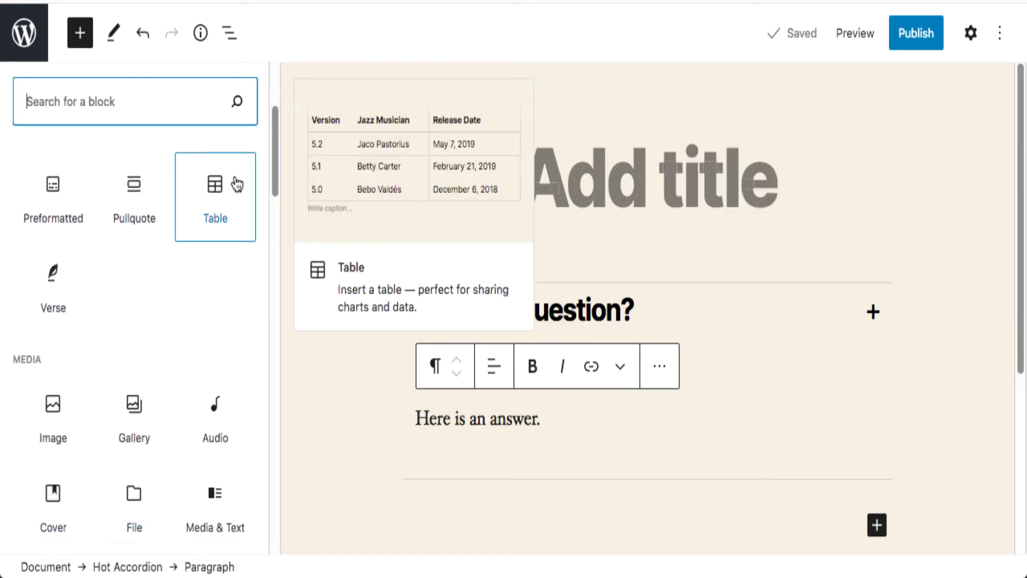
scroll(235, 183, down, 10)
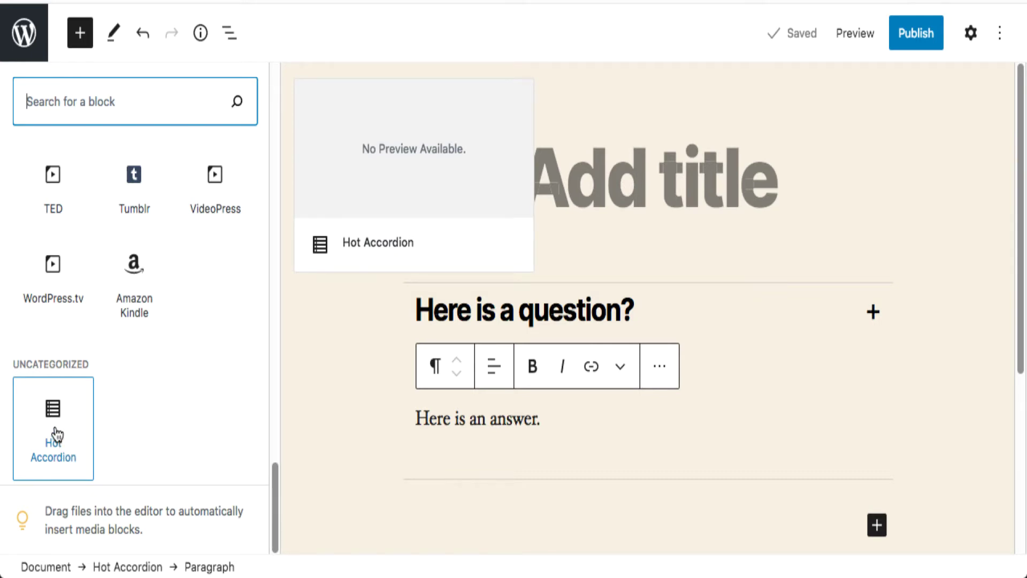
scroll(57, 435, up, 1)
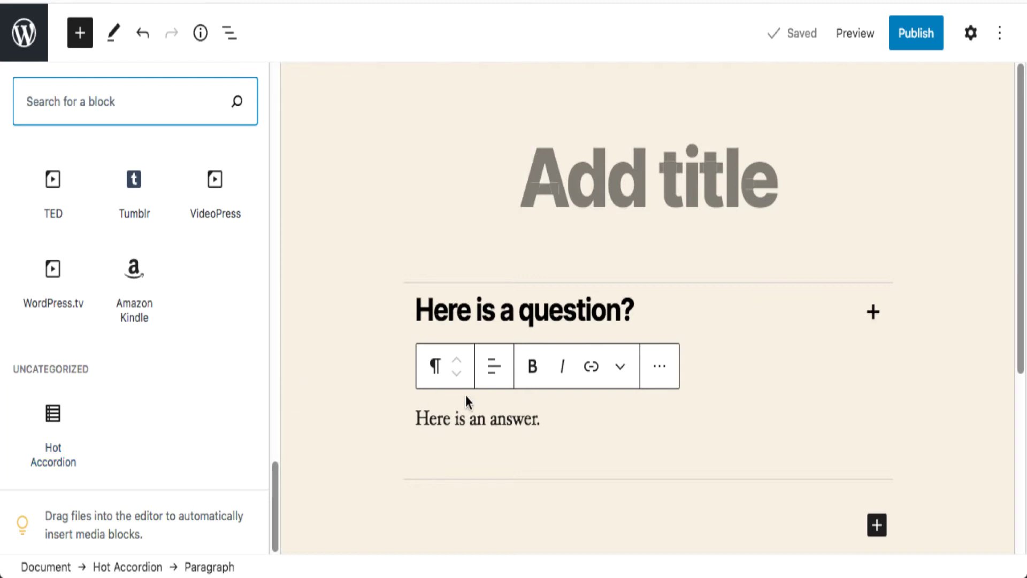
click(58, 418)
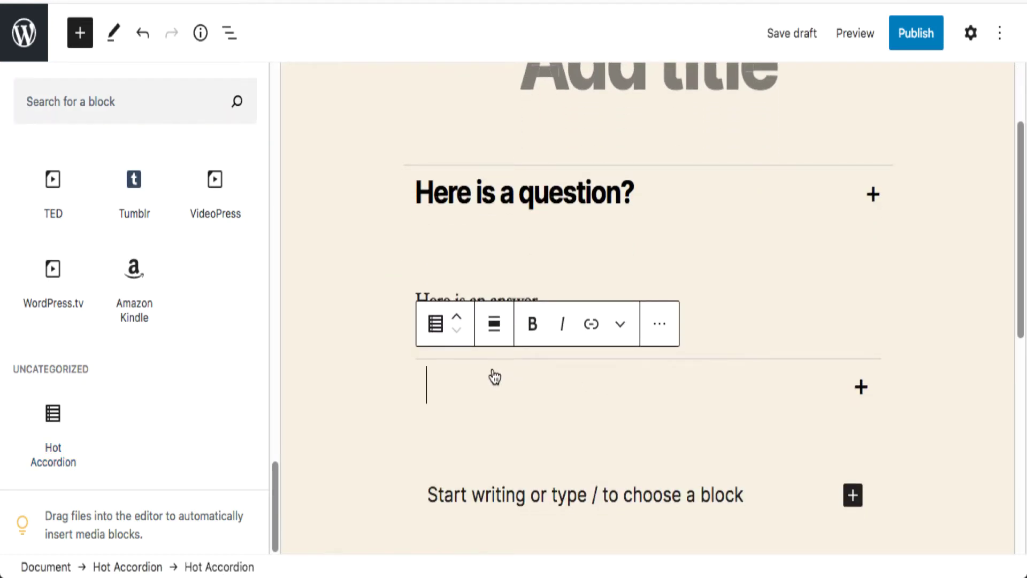
click(483, 488)
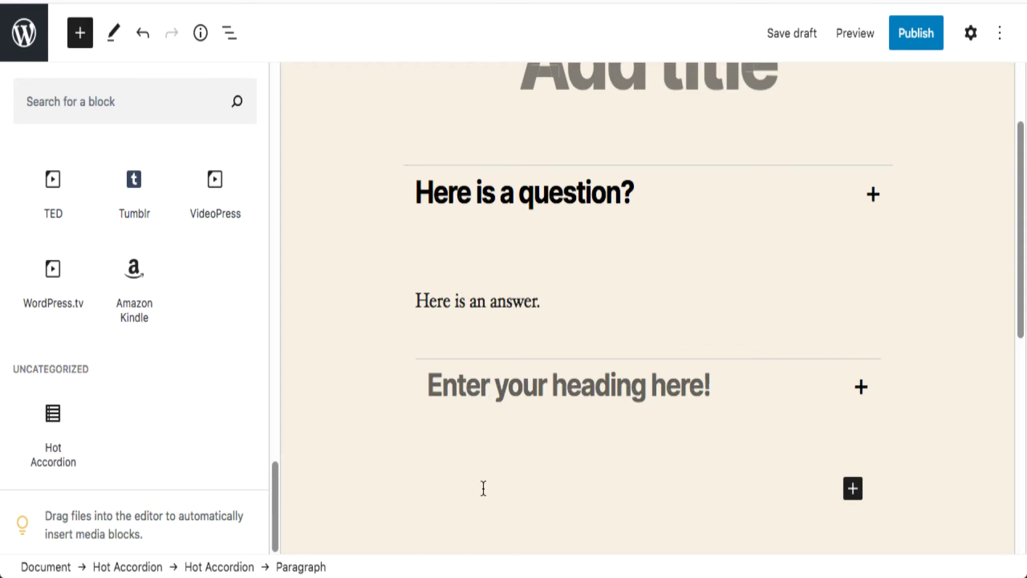
scroll(483, 487, up, 3)
scroll(483, 489, down, 2)
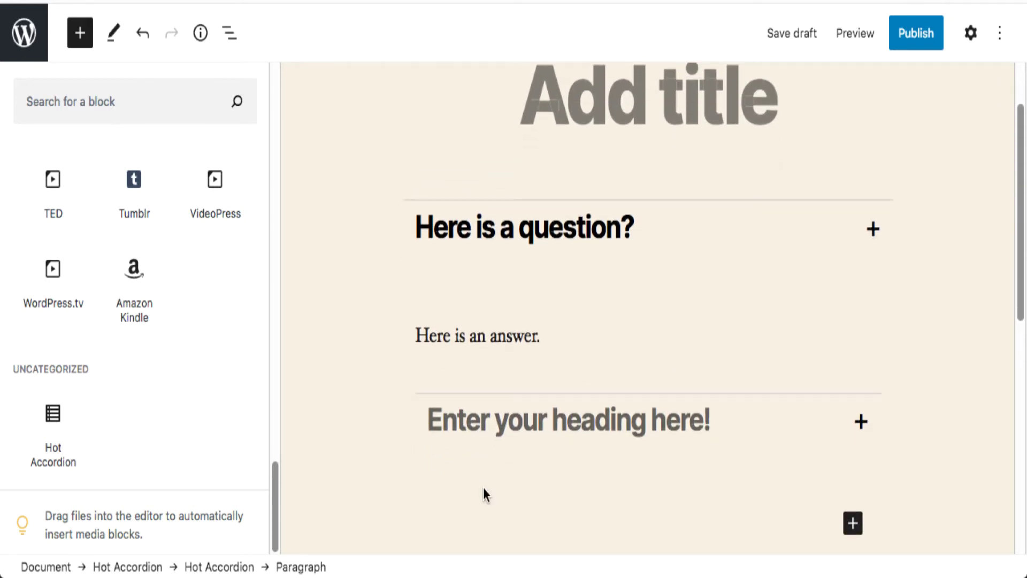
scroll(484, 492, up, 3)
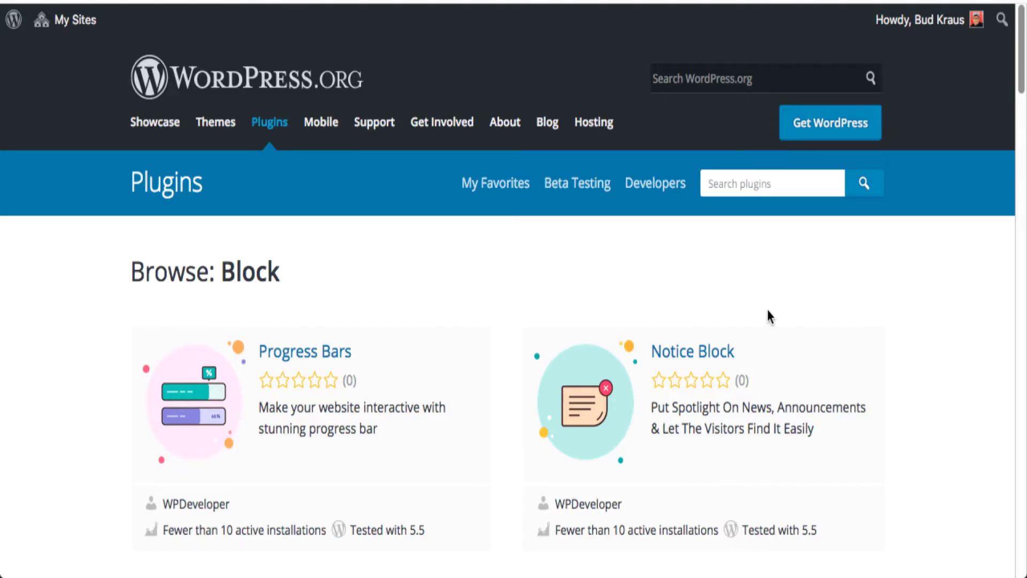
- Look through the Block category of the WordPress.org plugin directory, from the first plugins down to the page links
scroll(767, 315, down, 2)
scroll(767, 316, up, 1)
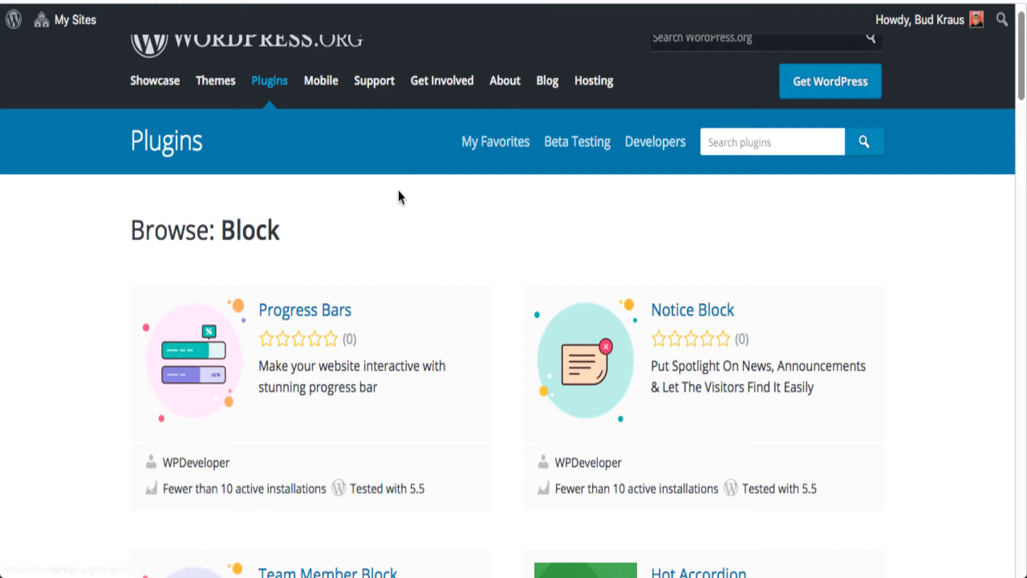
scroll(398, 192, down, 2)
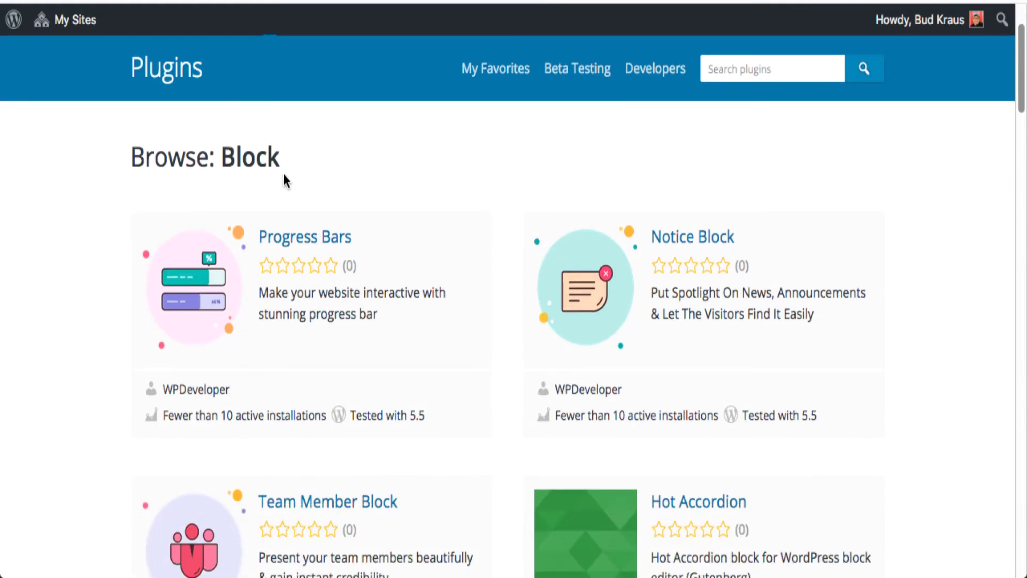
scroll(488, 195, down, 2)
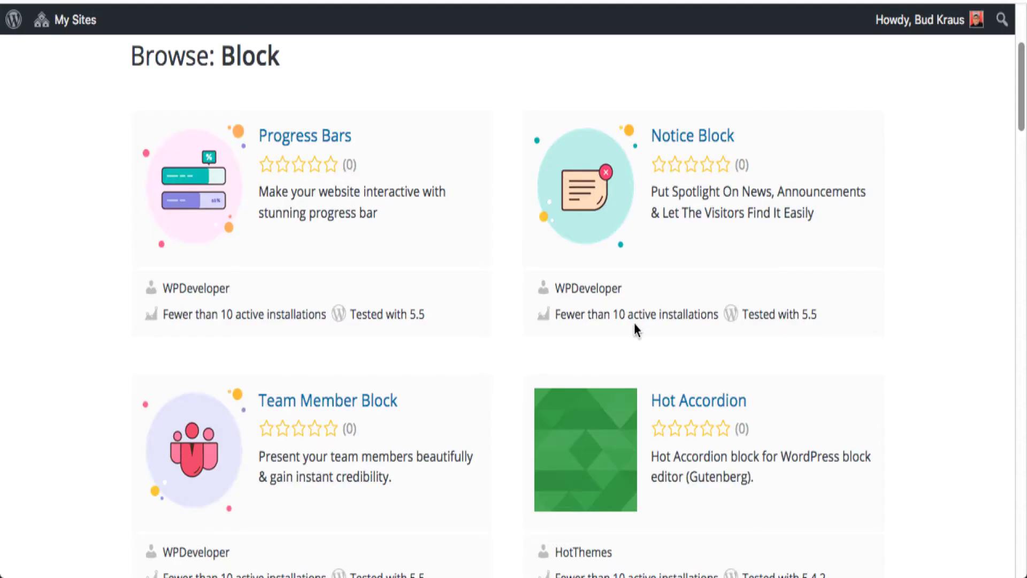
scroll(634, 322, down, 9)
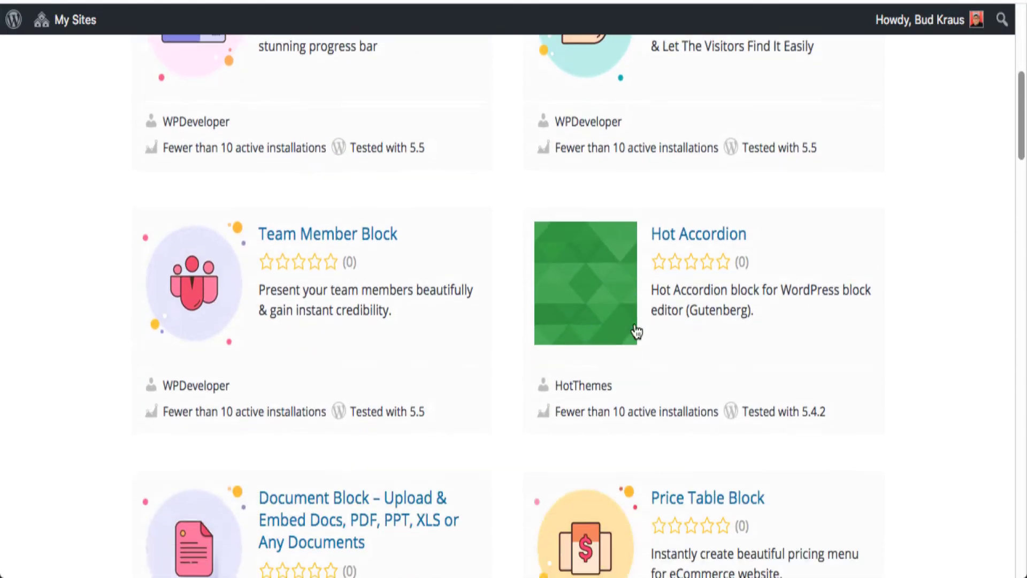
scroll(635, 330, down, 3)
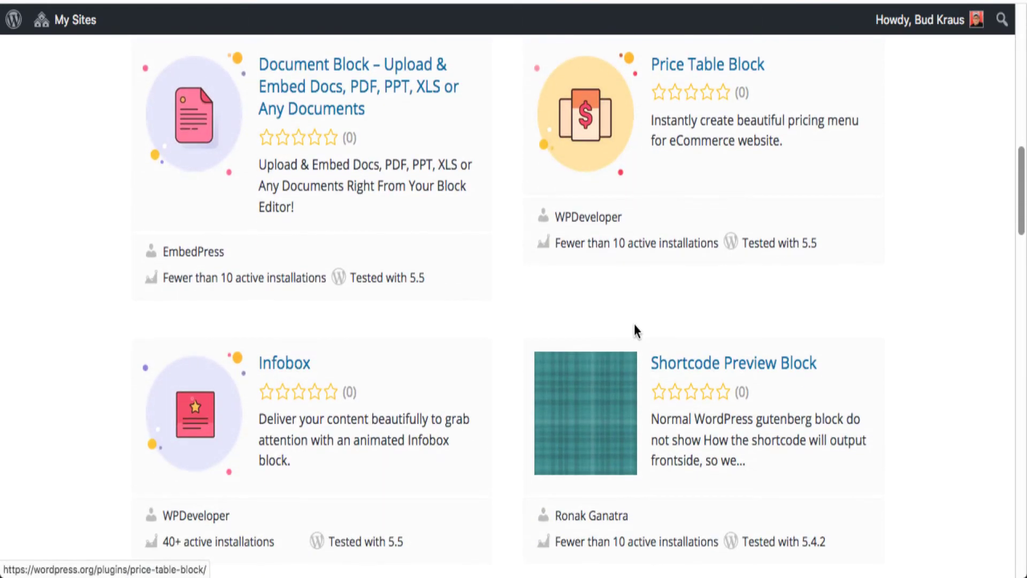
scroll(635, 331, down, 3)
scroll(635, 331, down, 12)
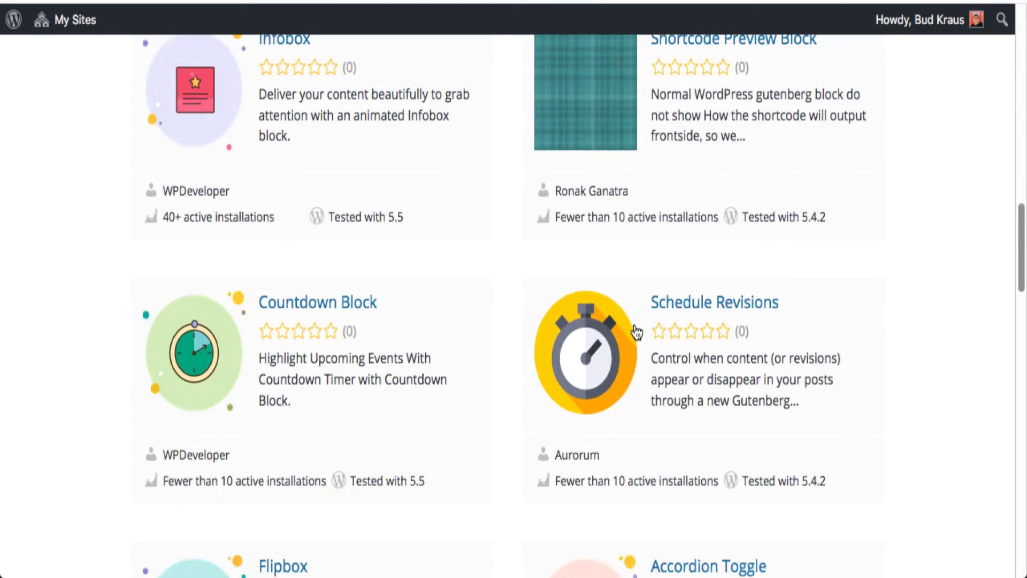
scroll(634, 325, down, 16)
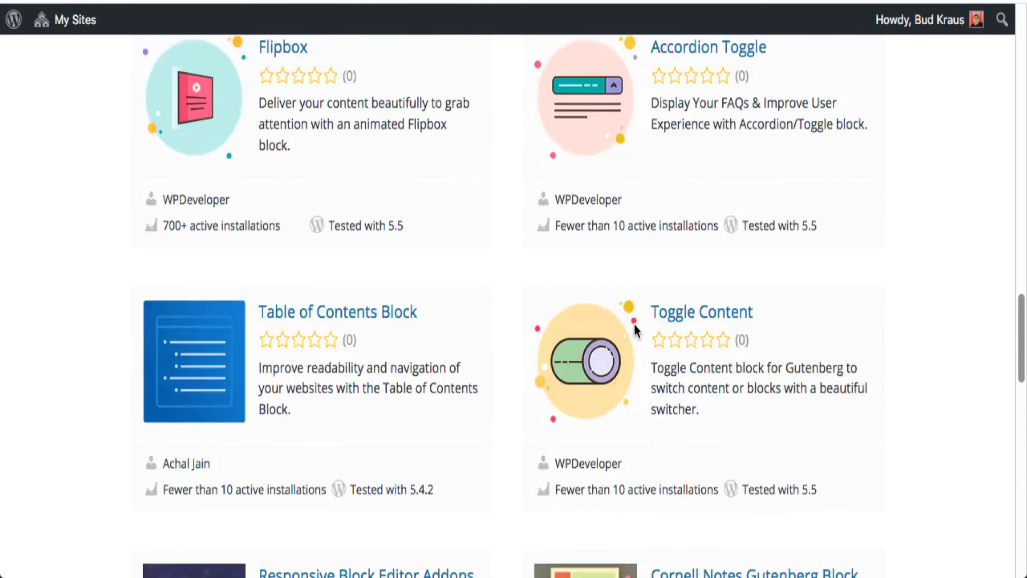
scroll(637, 330, down, 7)
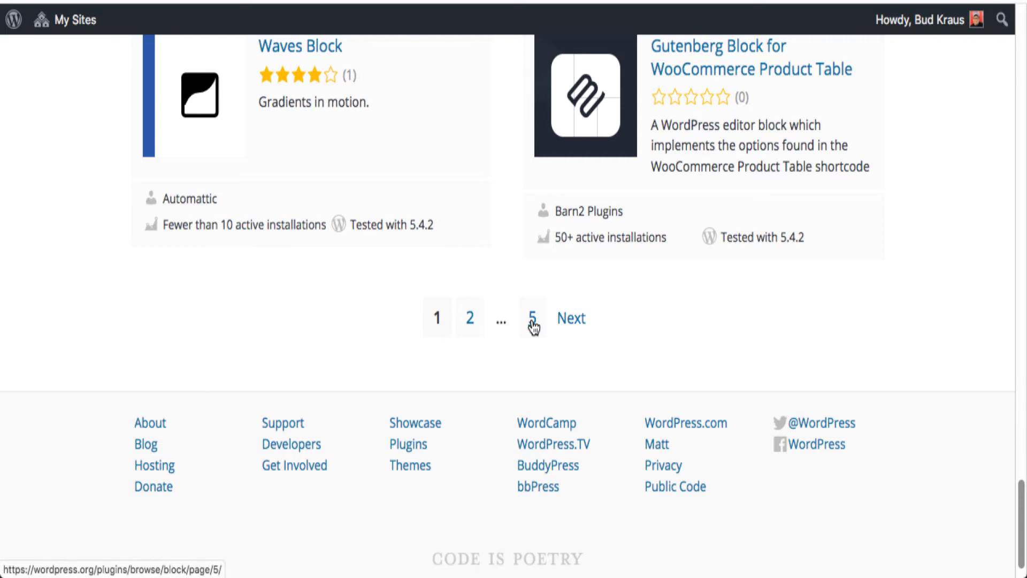
scroll(532, 324, up, 7)
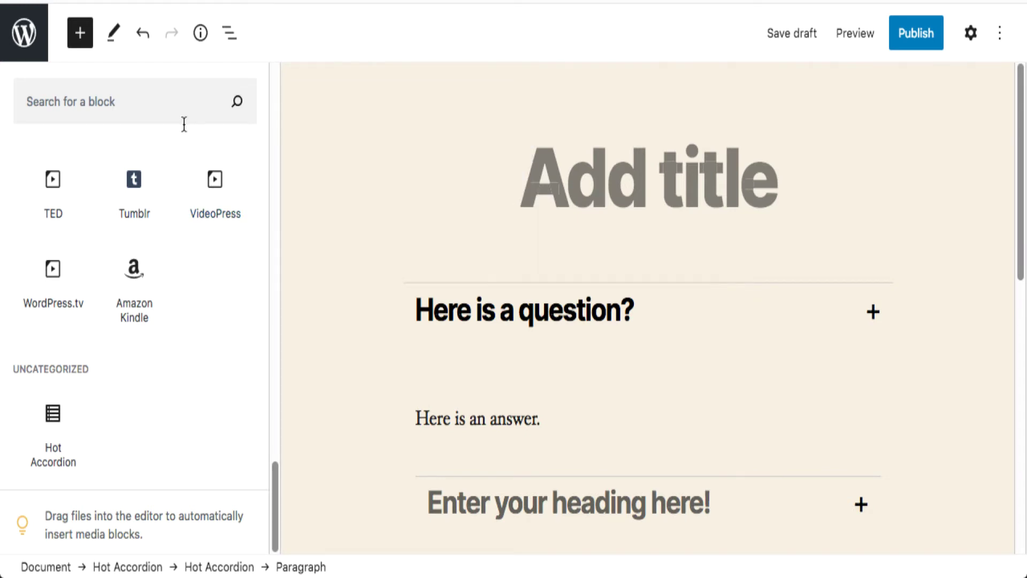
- Find the Hot Accordion block in the Block Manager by searching "acc", disable it, and close the manager
click(1002, 35)
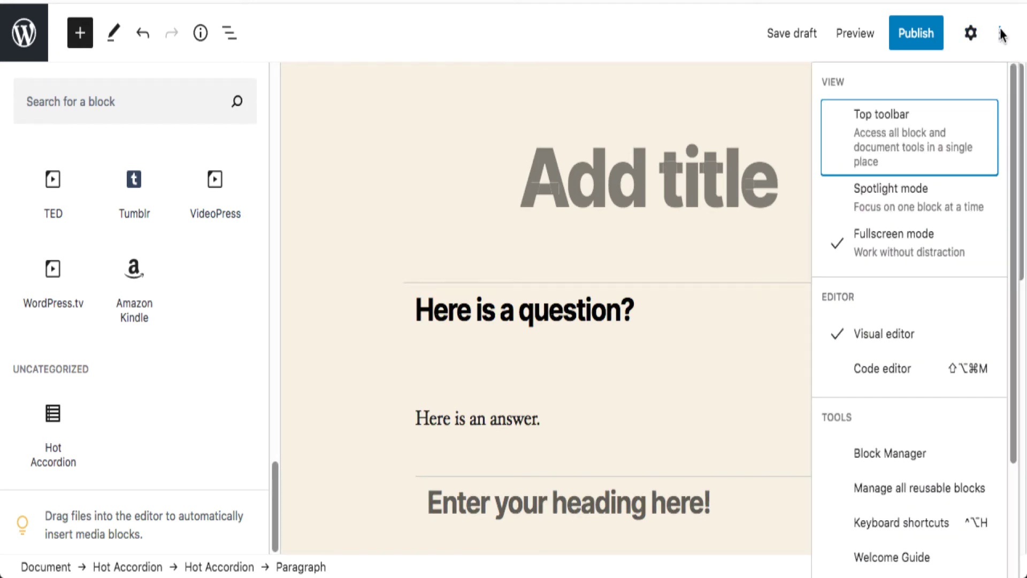
scroll(974, 286, down, 2)
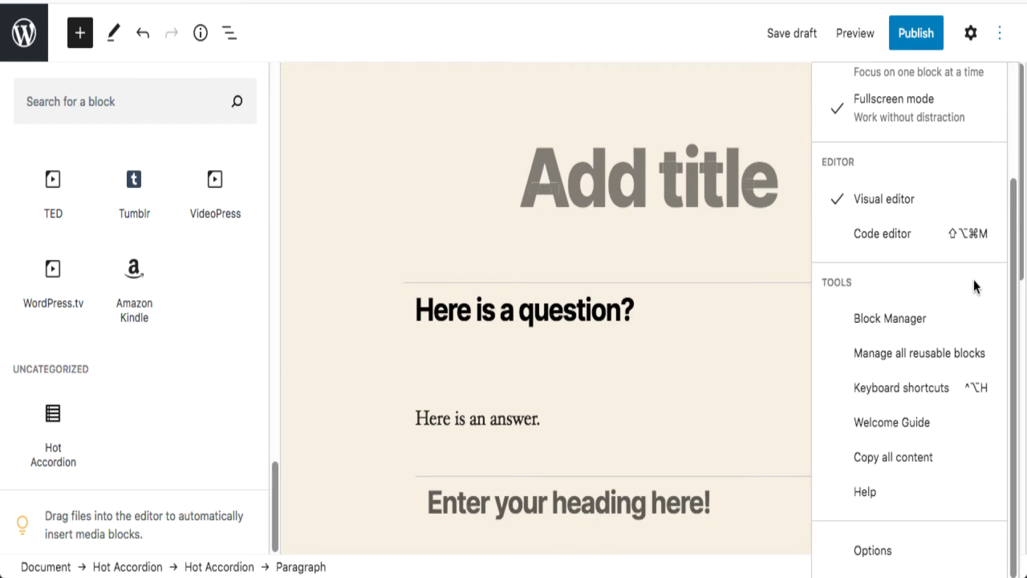
scroll(962, 486, up, 1)
scroll(960, 483, up, 1)
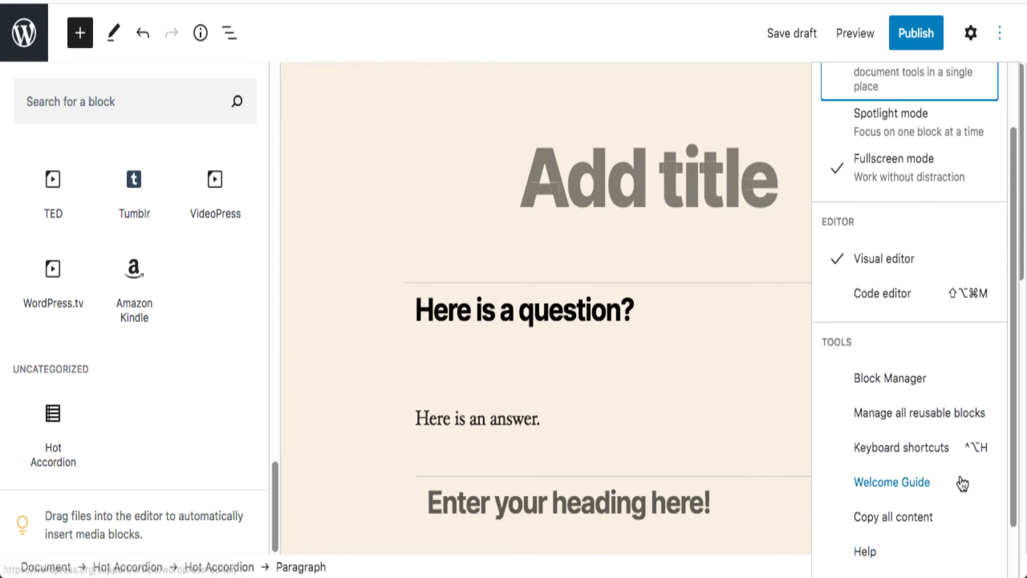
scroll(958, 481, down, 2)
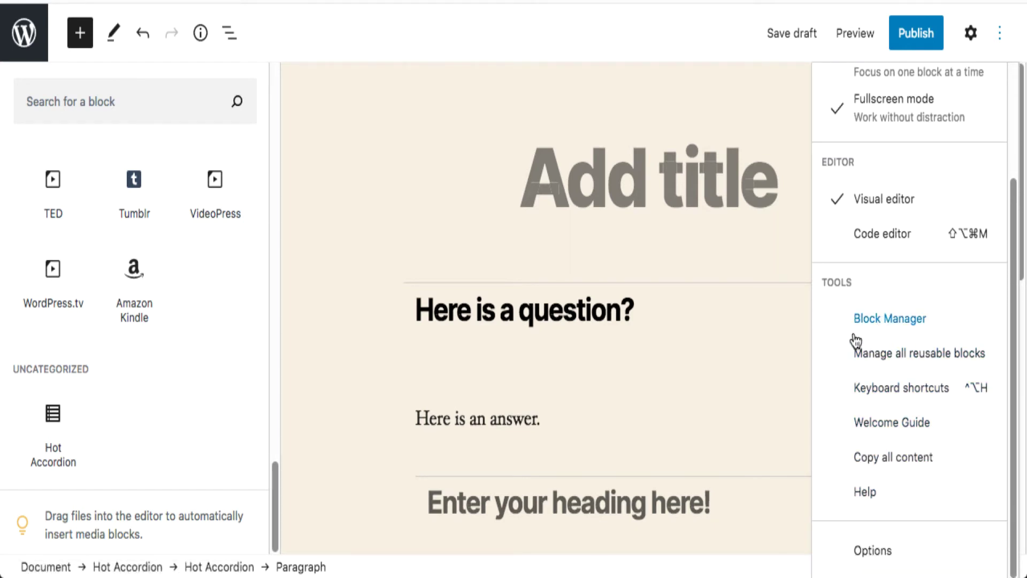
click(885, 319)
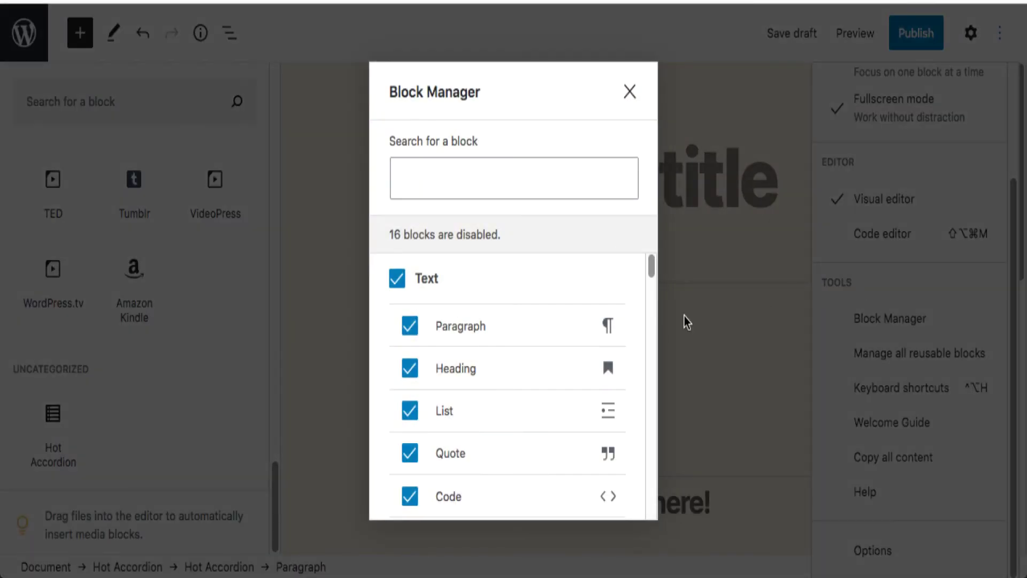
scroll(580, 343, down, 5)
click(431, 173)
text(acc)
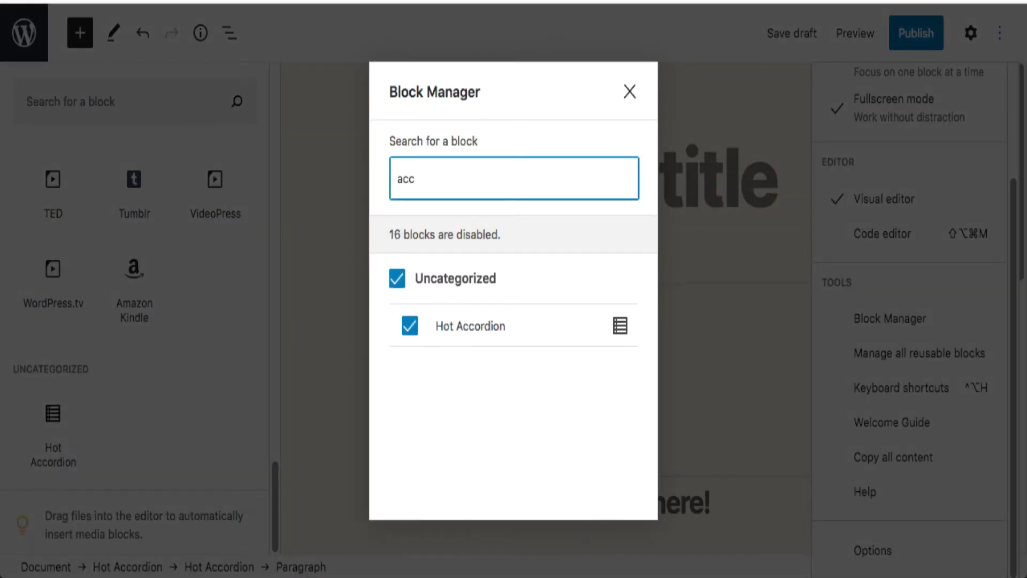
click(410, 326)
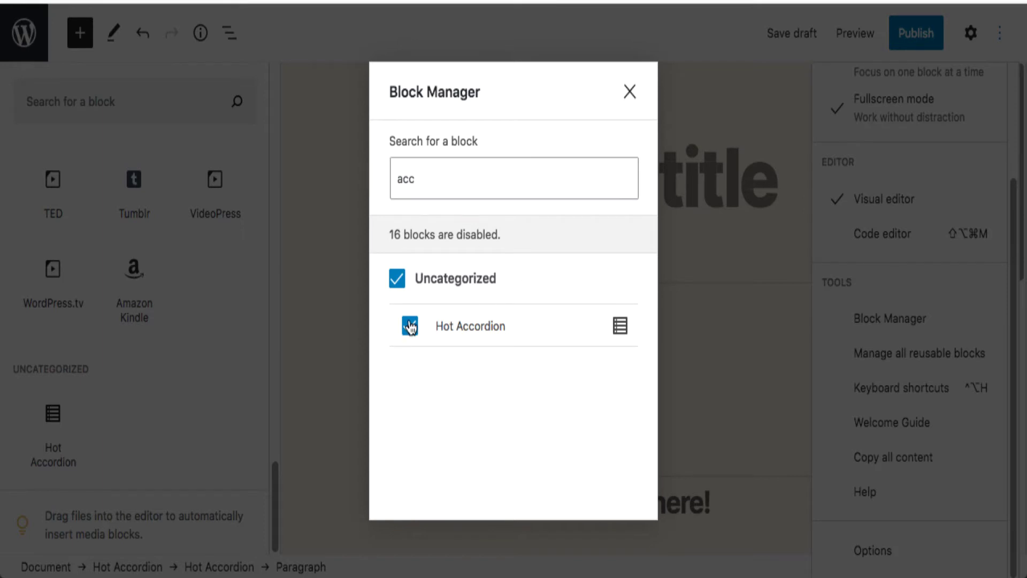
click(633, 92)
- Look through the remaining blocks, the editor's options, the block settings sidebar and the Edit and Select tools
scroll(489, 166, down, 10)
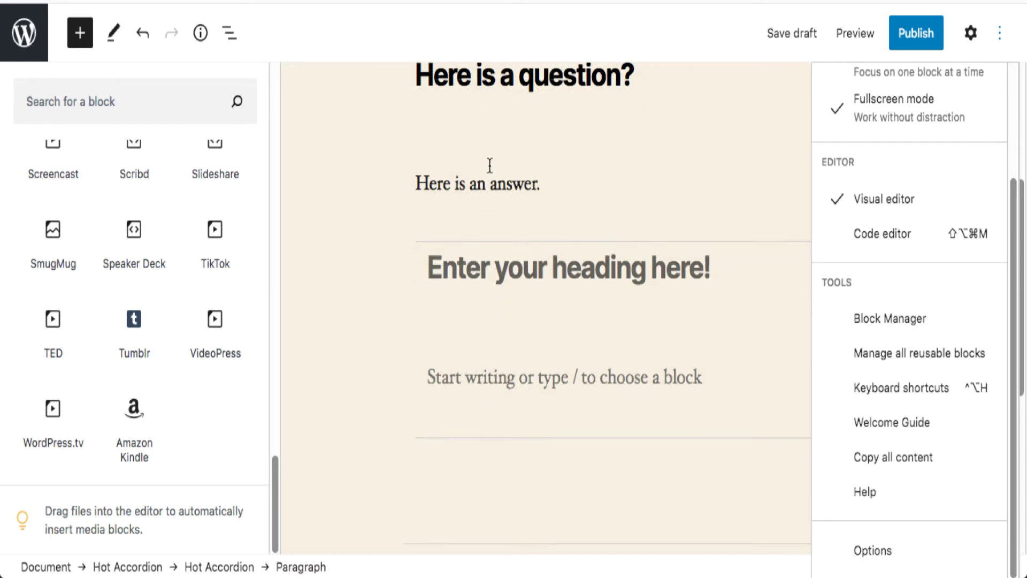
mouse_move(234, 321)
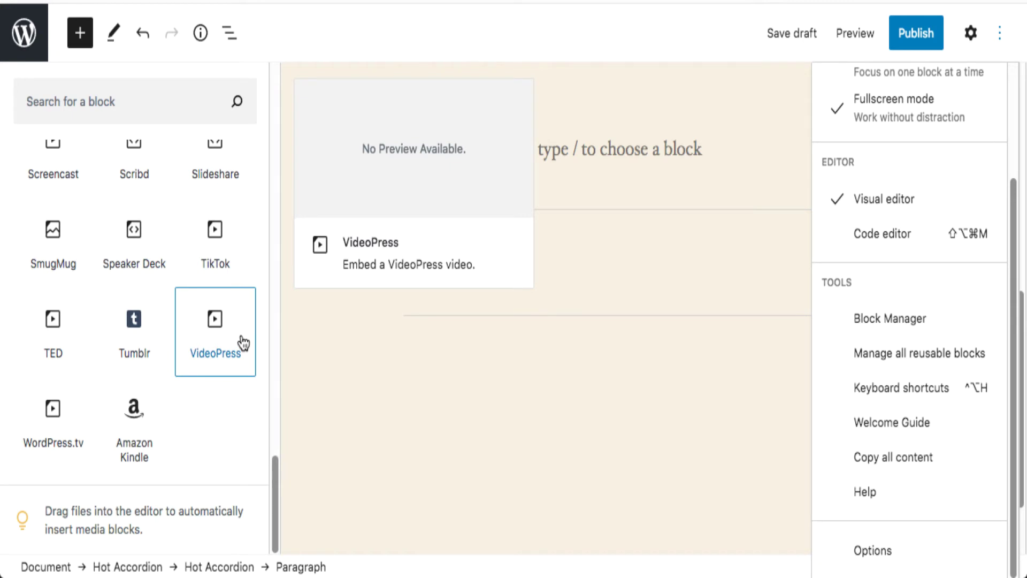
scroll(415, 369, up, 10)
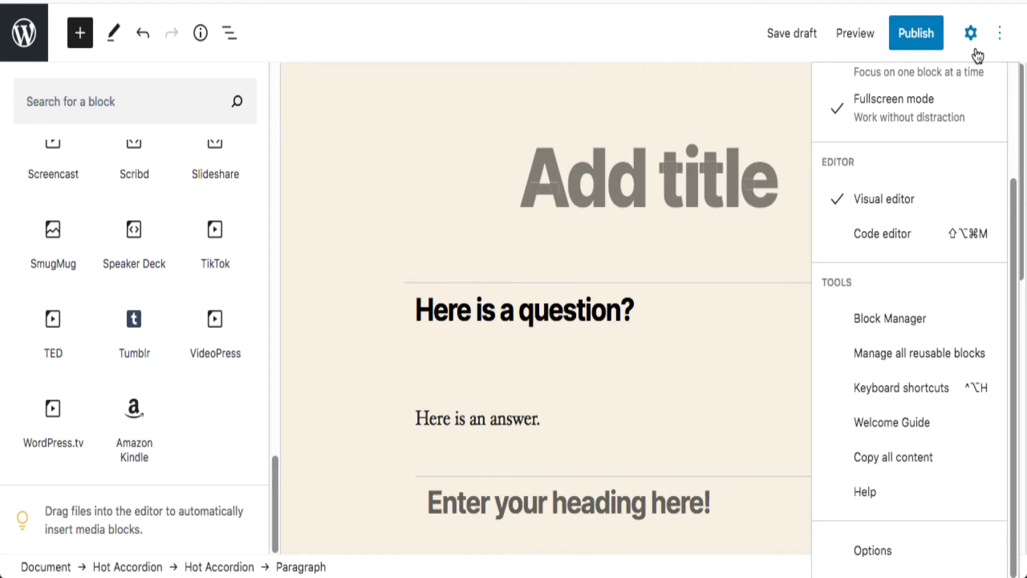
double_click(1003, 40)
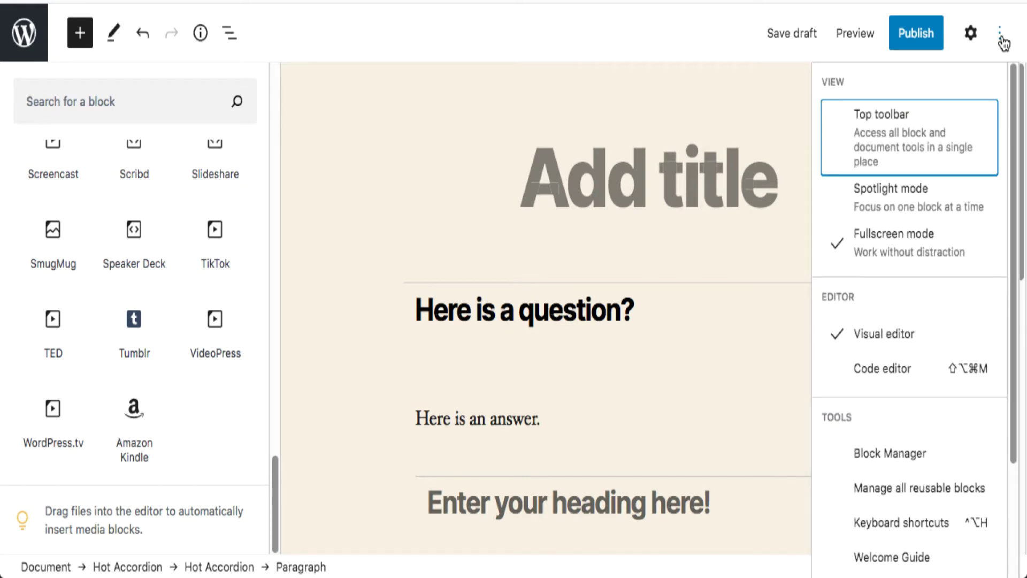
click(970, 34)
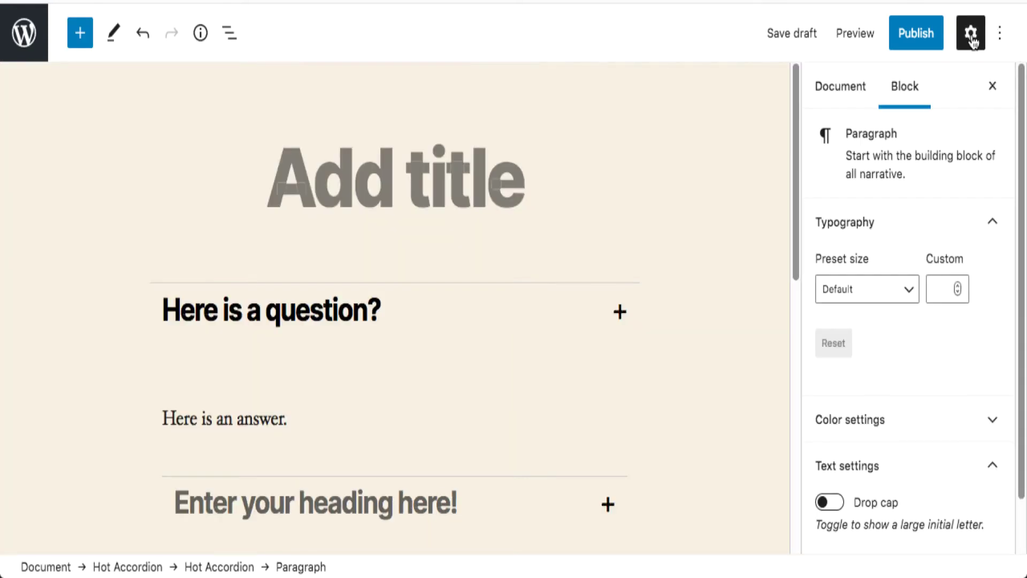
click(975, 32)
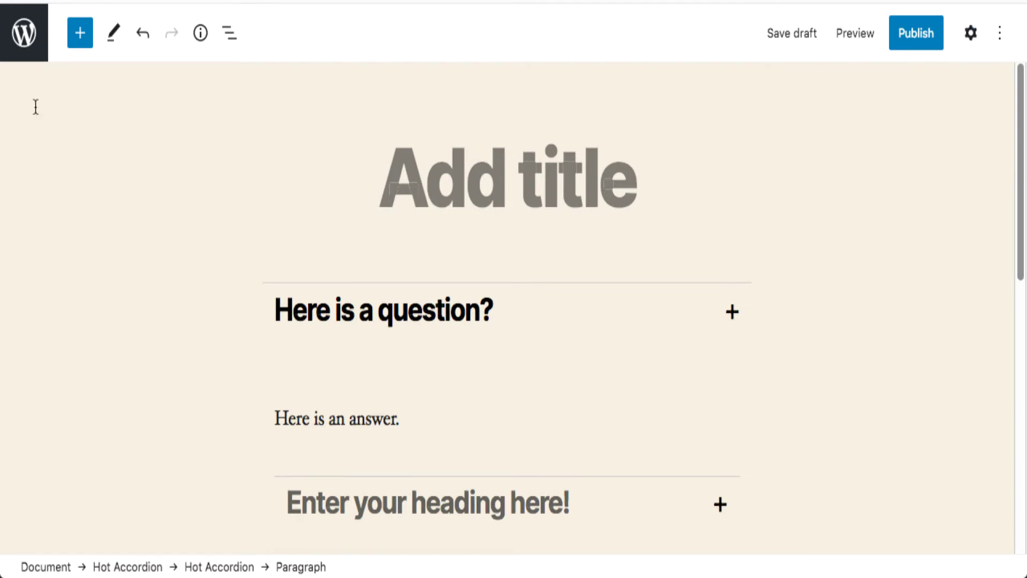
click(116, 34)
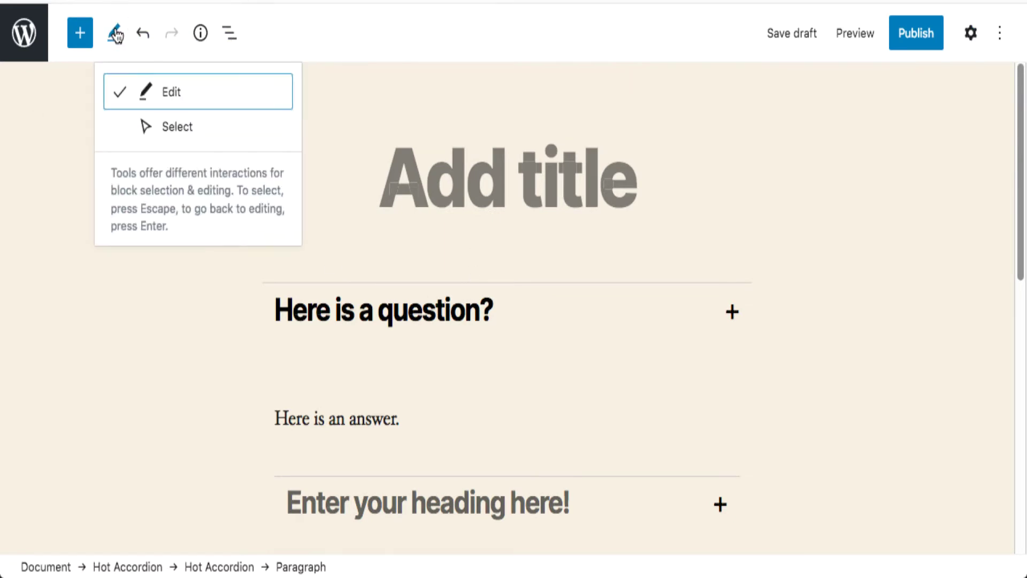
click(385, 98)
- Undo the accordion edits one after another until the post is empty
click(142, 36)
click(142, 36)
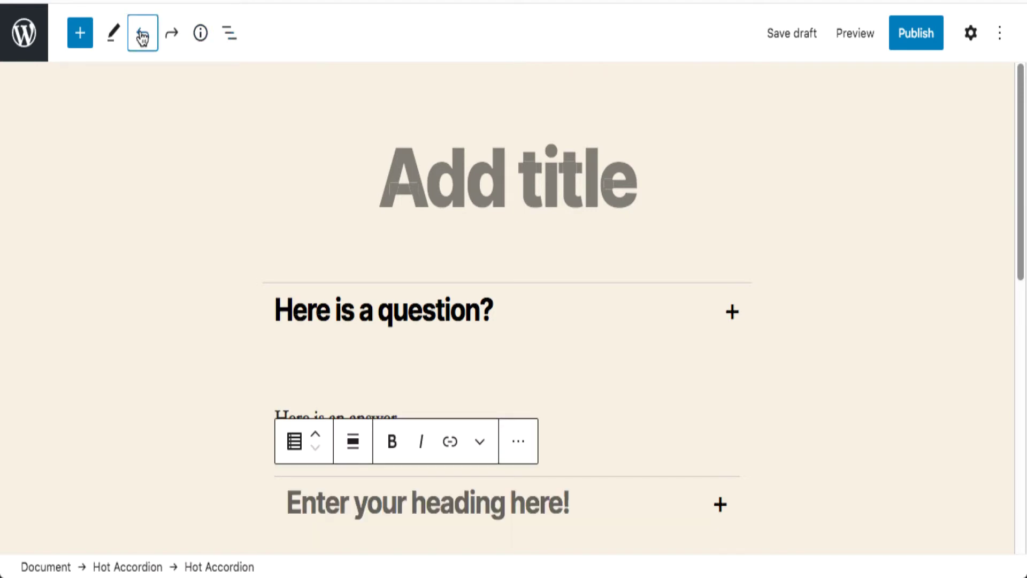
click(142, 35)
click(142, 35)
click(143, 35)
click(142, 36)
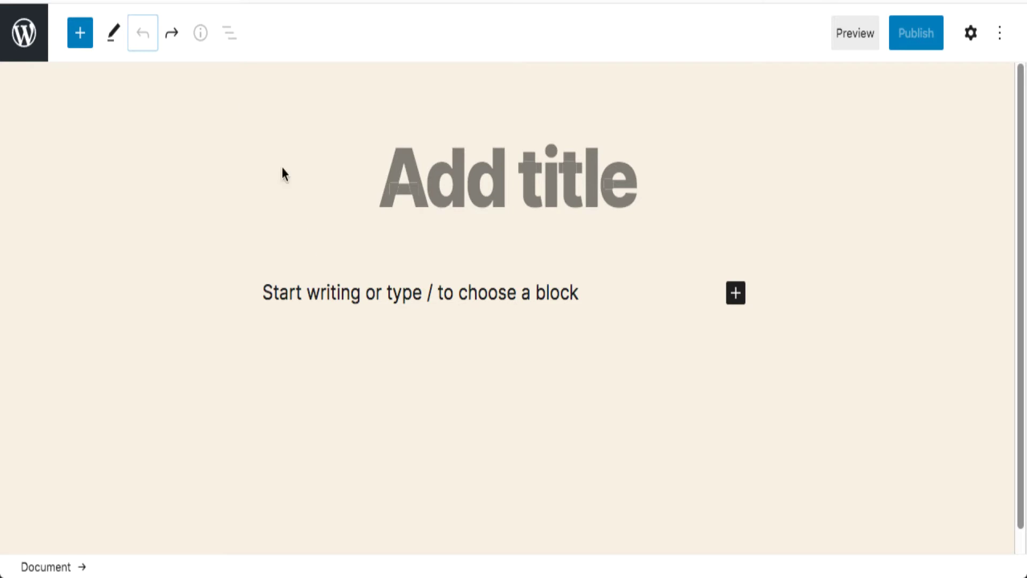
- Browse the block patterns to the Headers category and insert the "Large header with a heading" pattern into the post
click(79, 34)
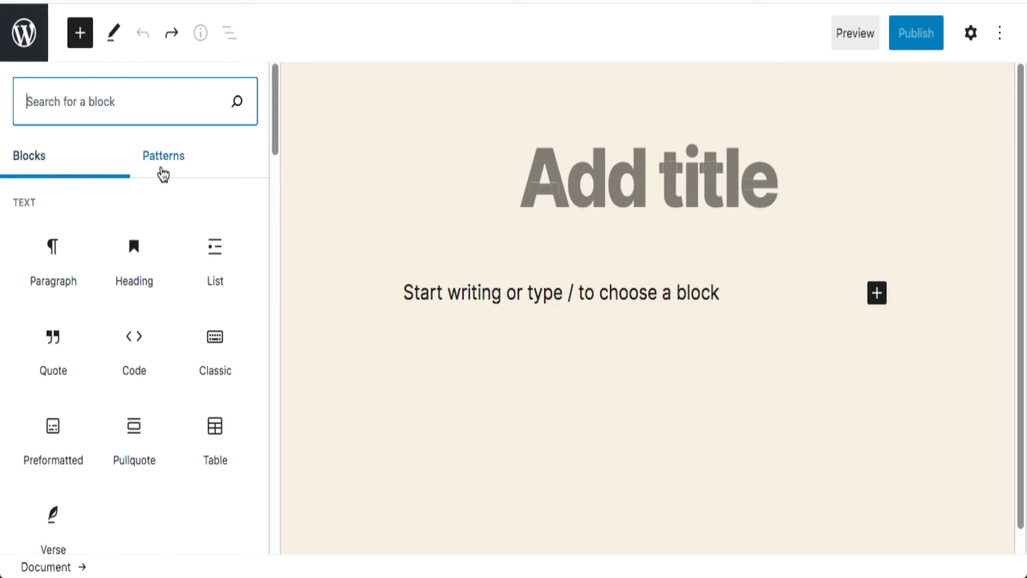
click(173, 164)
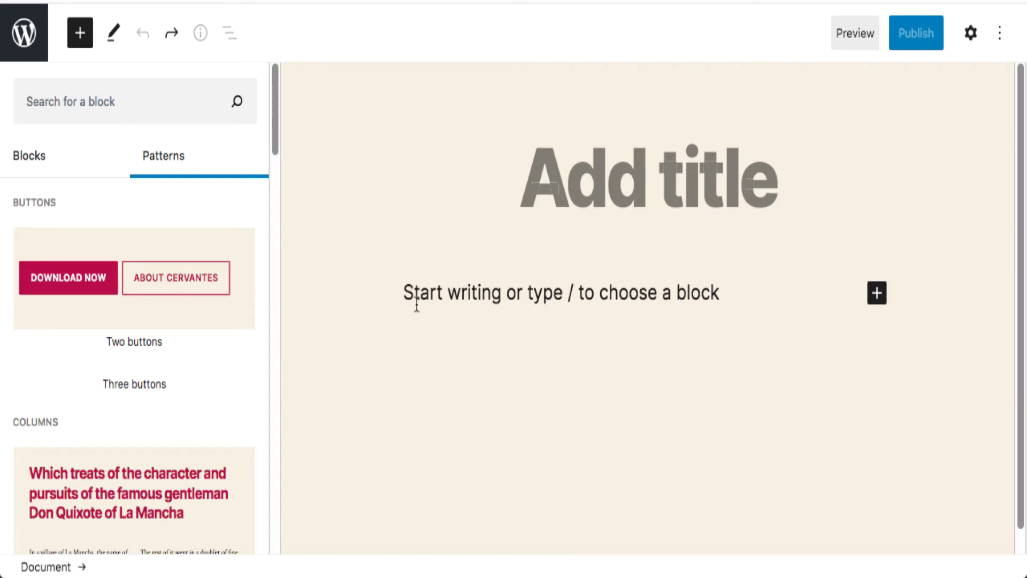
scroll(416, 307, down, 1)
scroll(239, 367, down, 10)
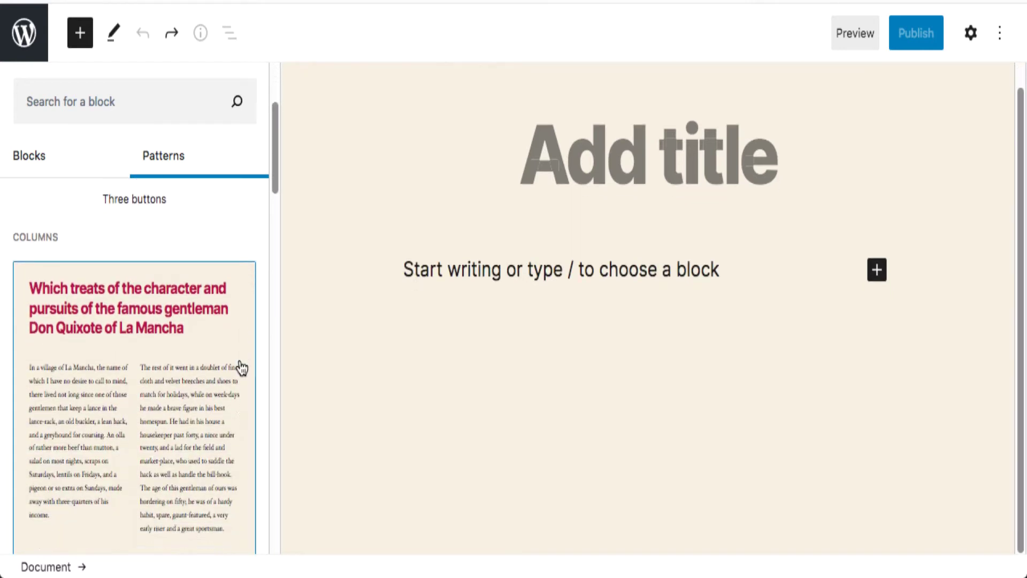
scroll(277, 354, down, 10)
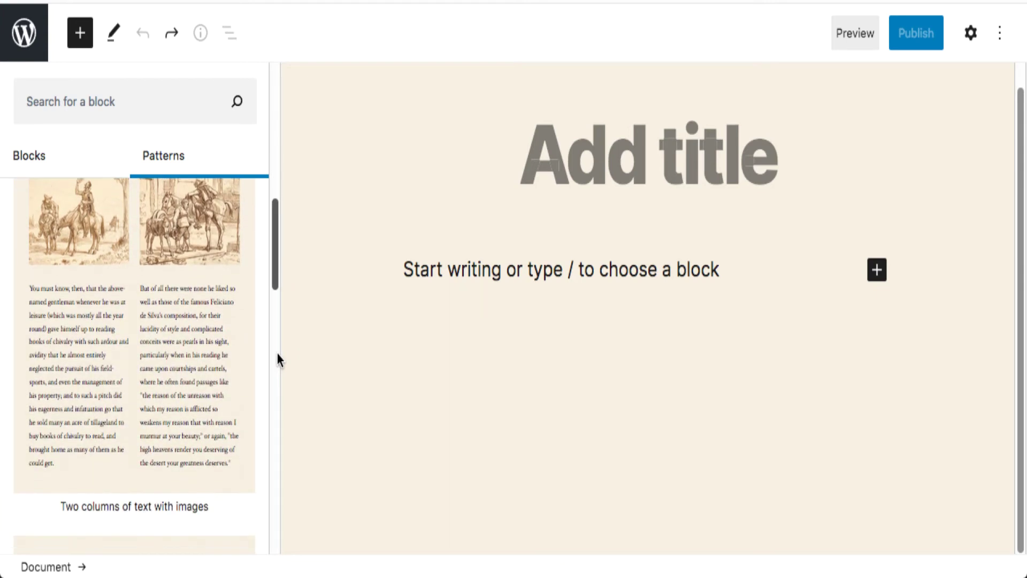
scroll(277, 354, down, 4)
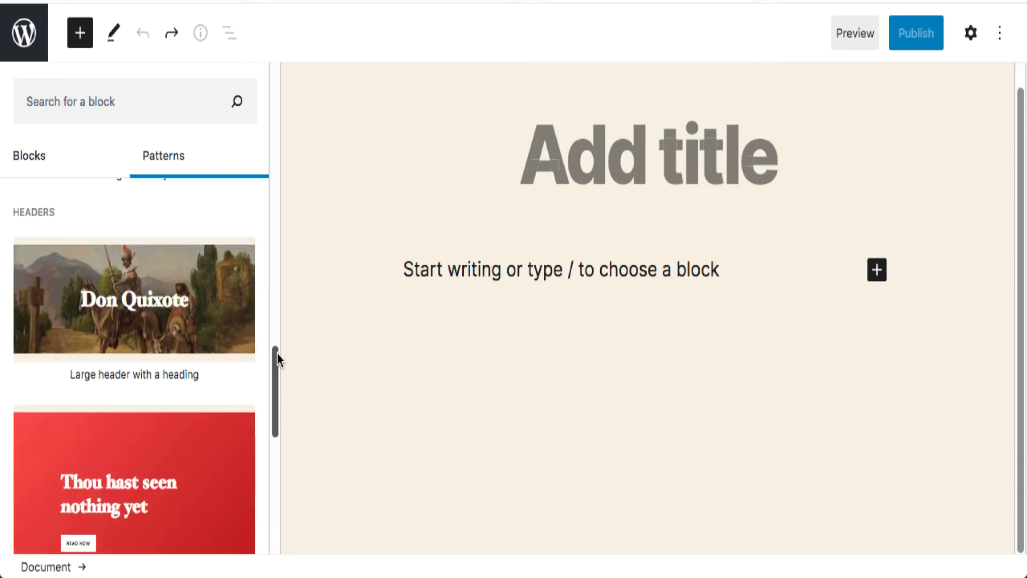
click(193, 312)
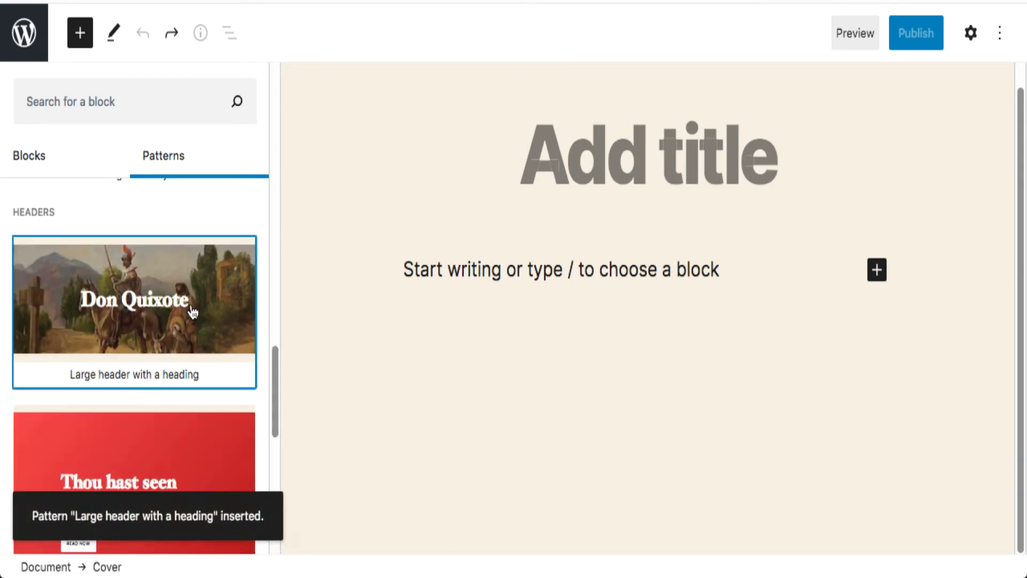
click(193, 312)
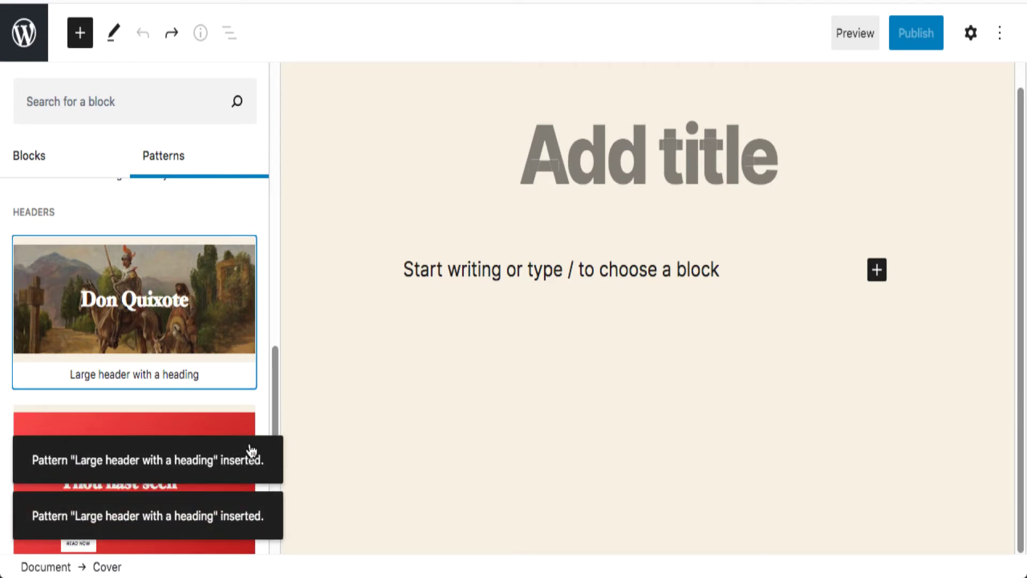
click(238, 457)
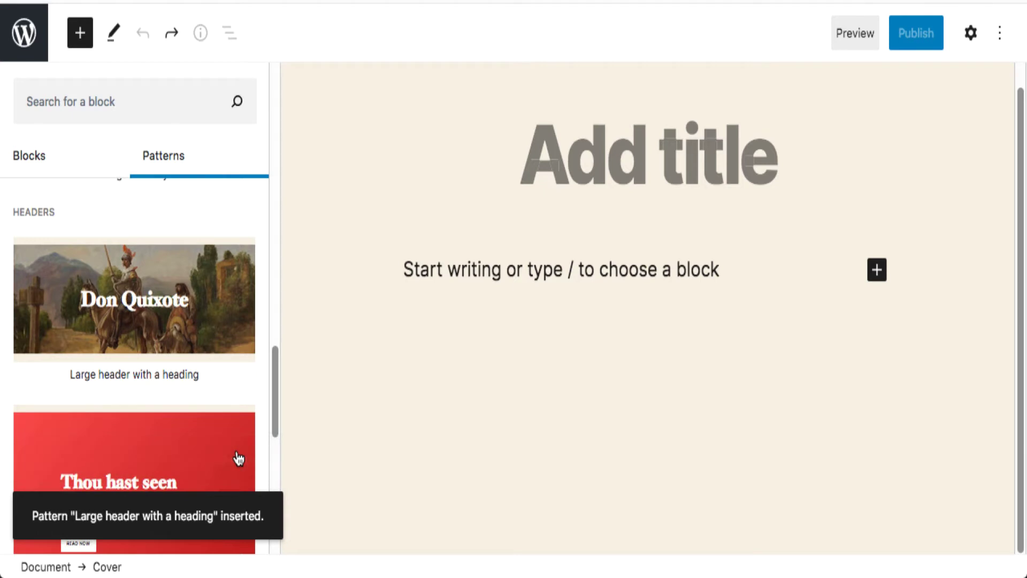
click(208, 265)
scroll(668, 210, down, 5)
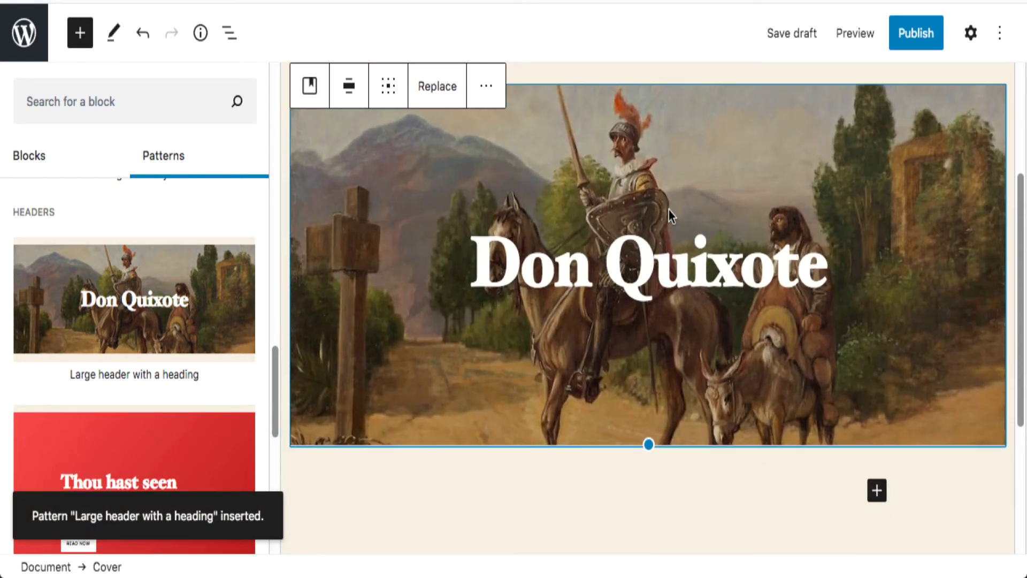
scroll(668, 210, up, 5)
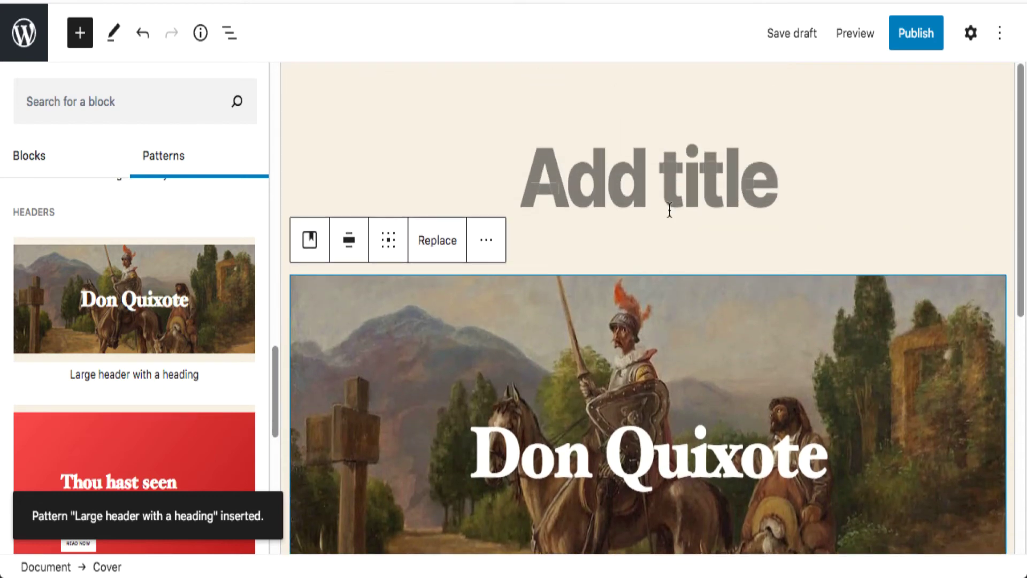
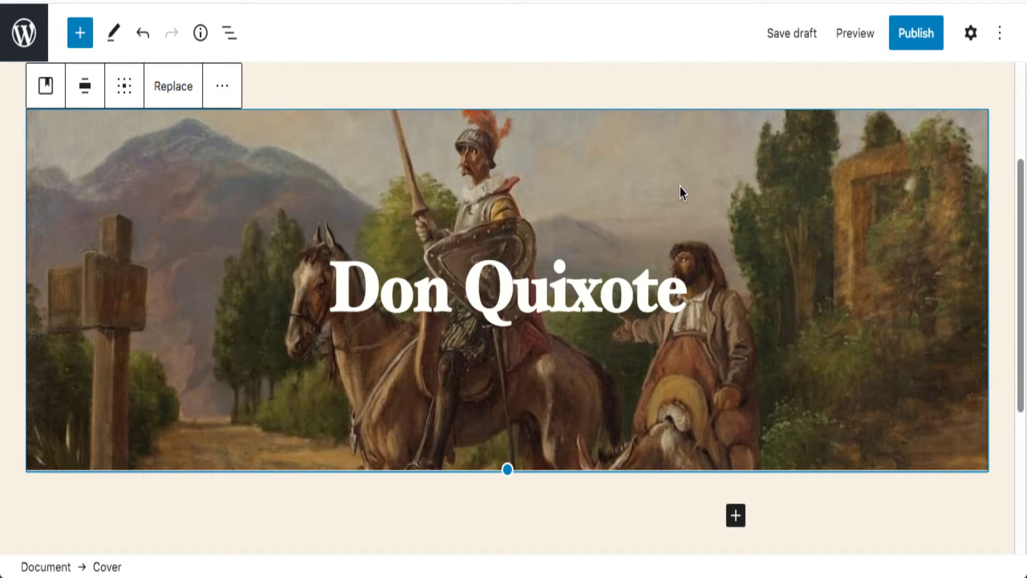
- Transform the cover's "Don Quixote" paragraph into a heading, and undo the transformation
click(432, 292)
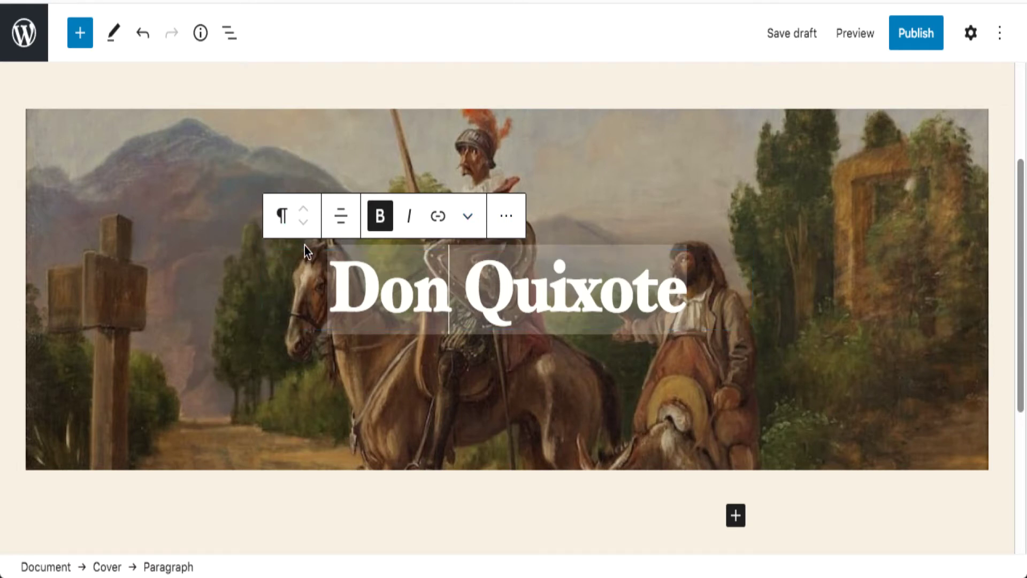
click(282, 216)
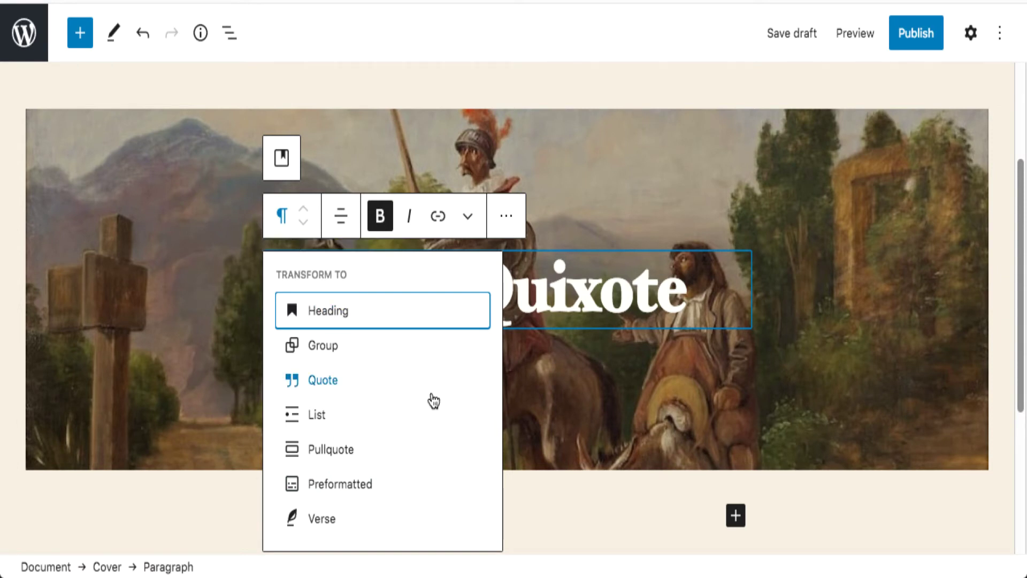
click(415, 317)
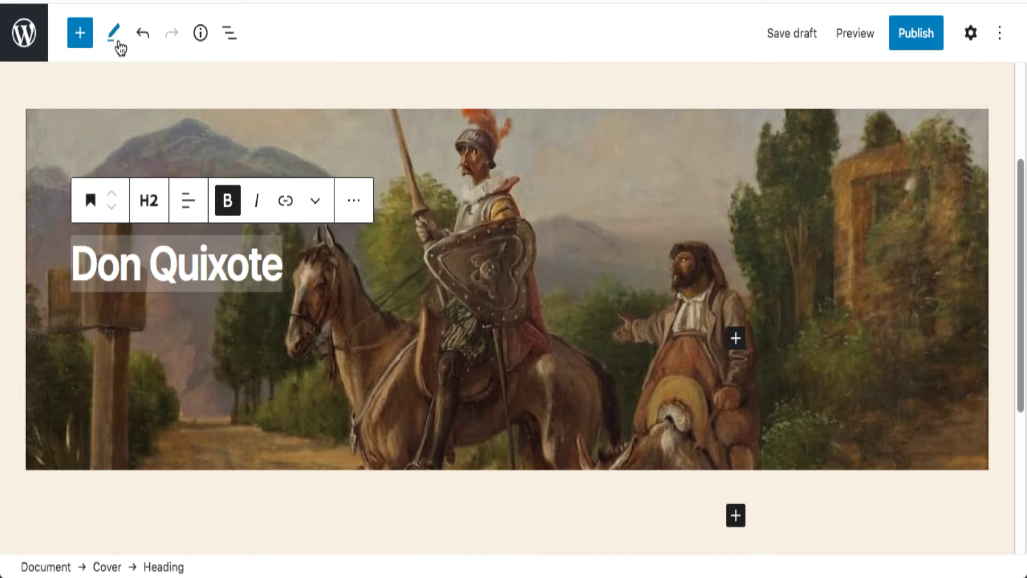
click(143, 36)
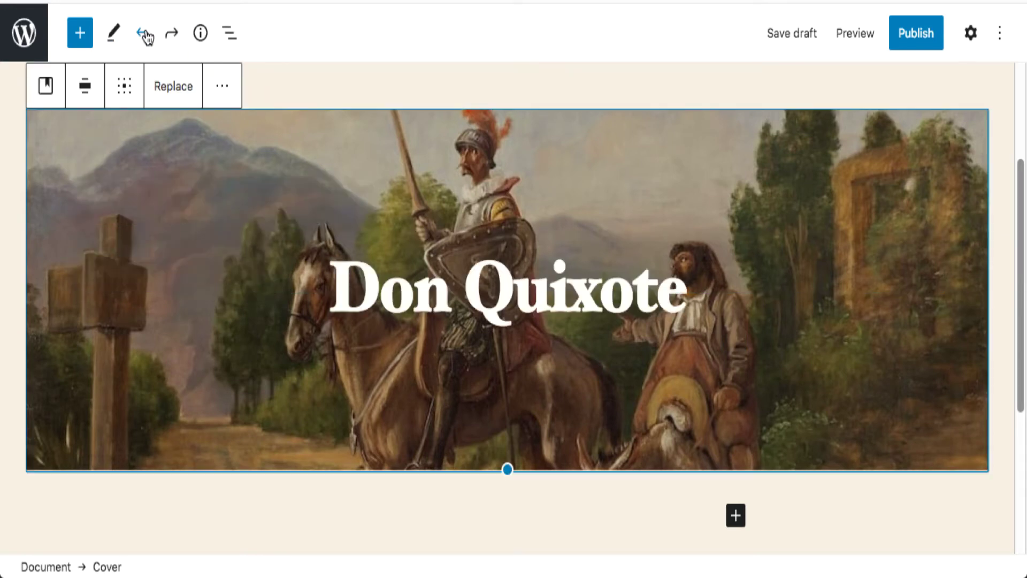
- Select the "Don Quixote" paragraph inside the cover, and move the selection up to its parent Cover block
click(433, 275)
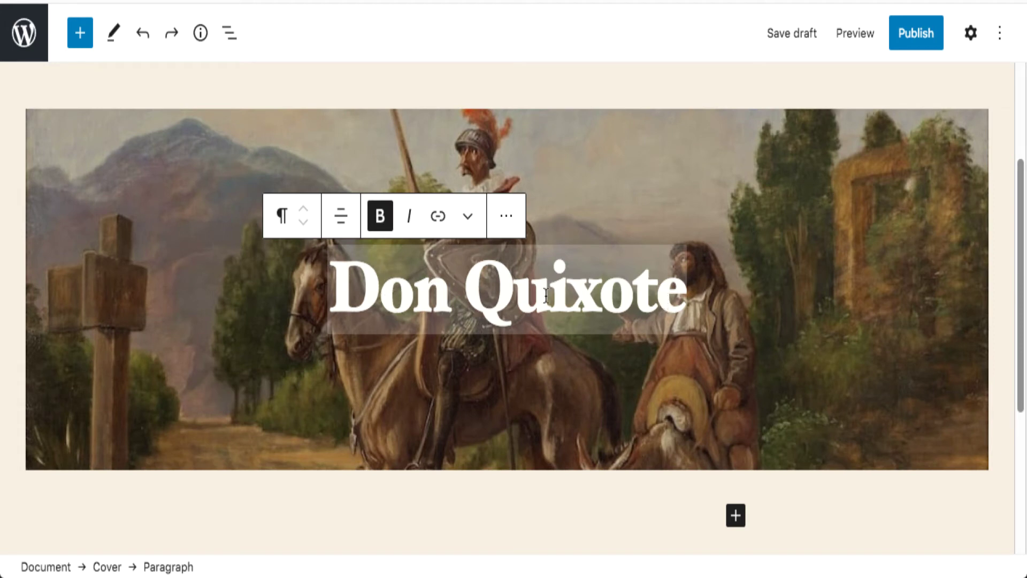
mouse_move(284, 214)
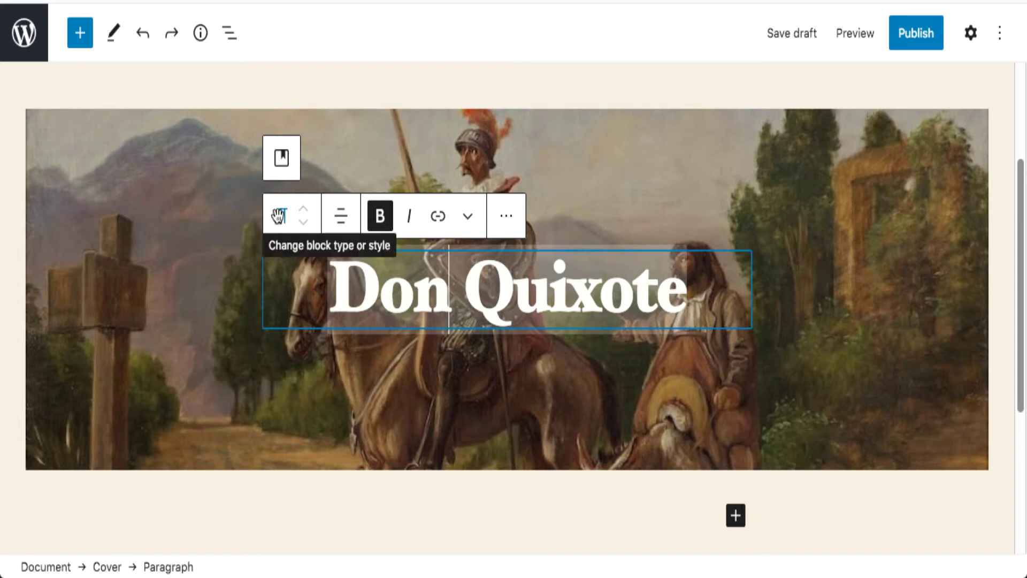
click(280, 156)
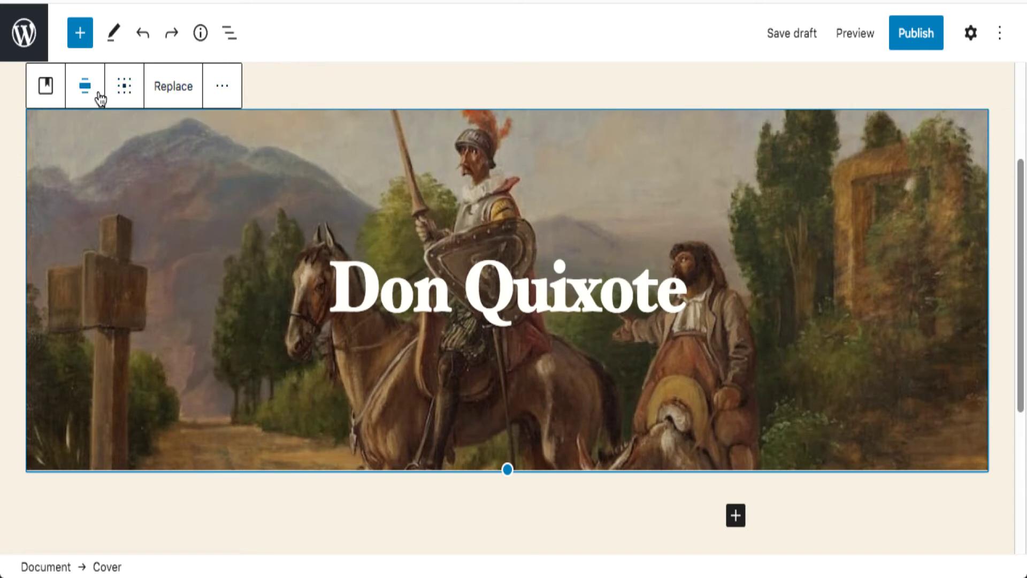
- Try the cover's content position at top left, top center and top right, and return it to center center
click(124, 87)
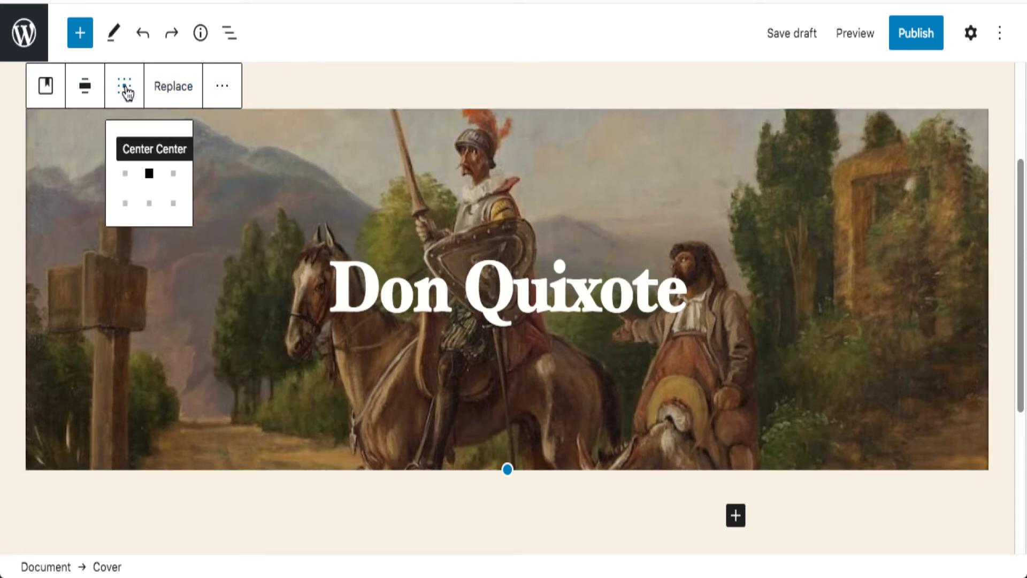
click(124, 143)
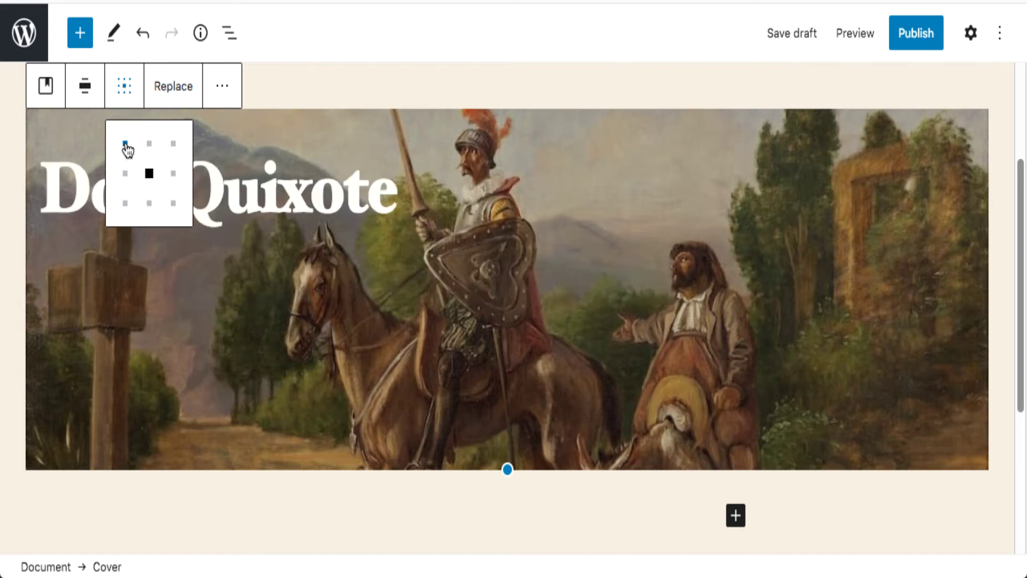
click(137, 96)
click(136, 95)
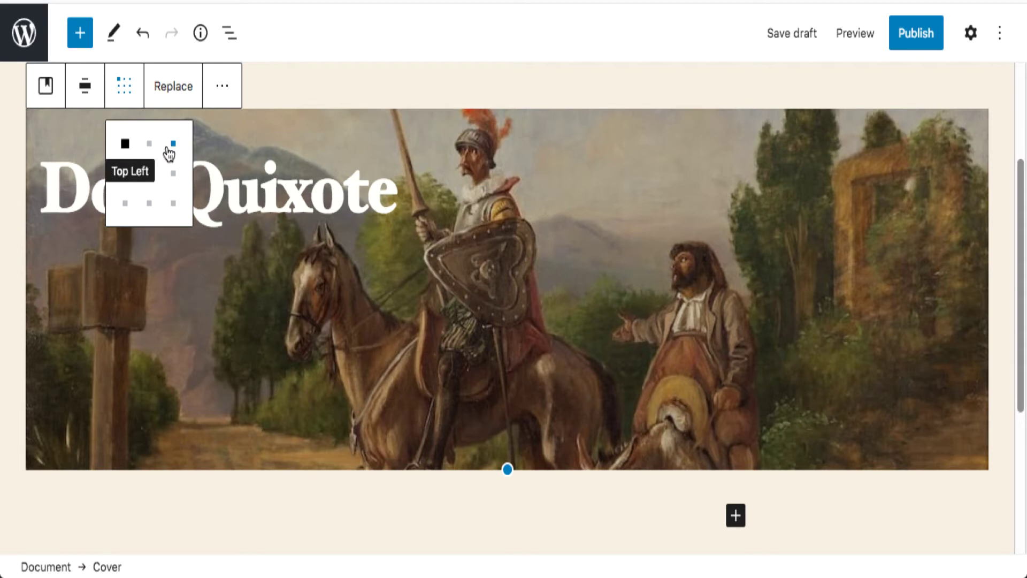
click(149, 143)
click(127, 84)
click(126, 85)
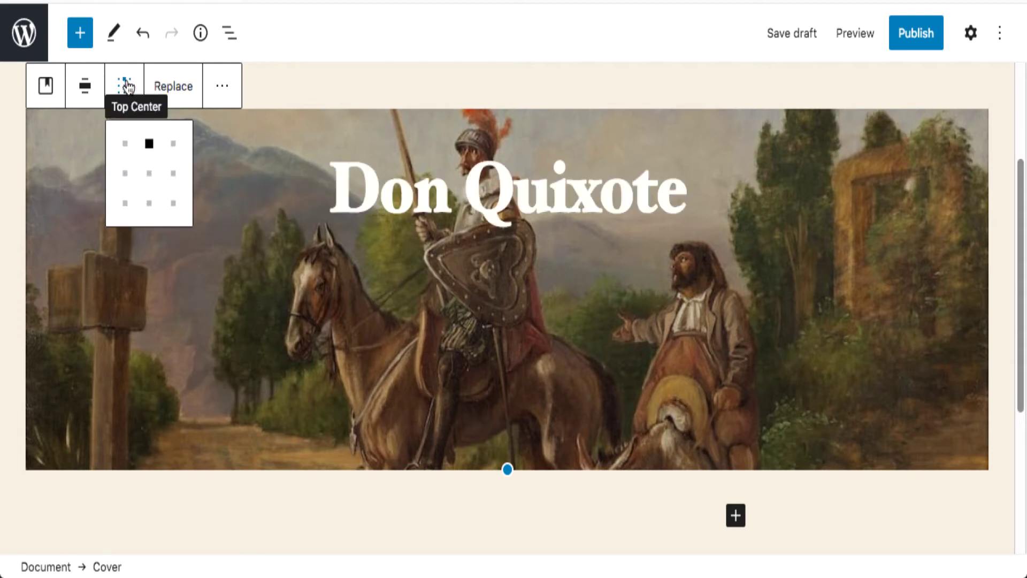
click(173, 144)
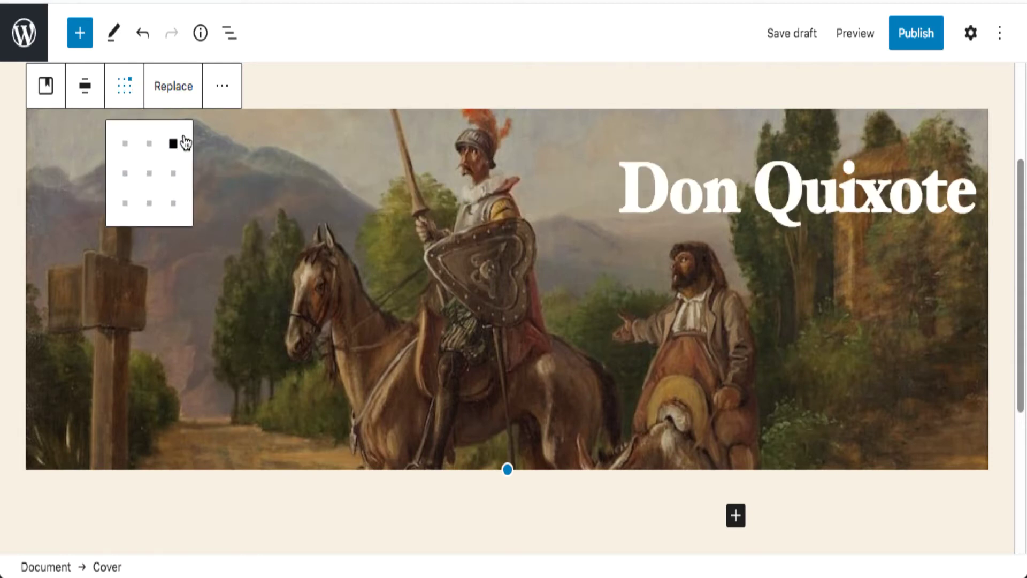
click(118, 83)
click(118, 83)
click(151, 179)
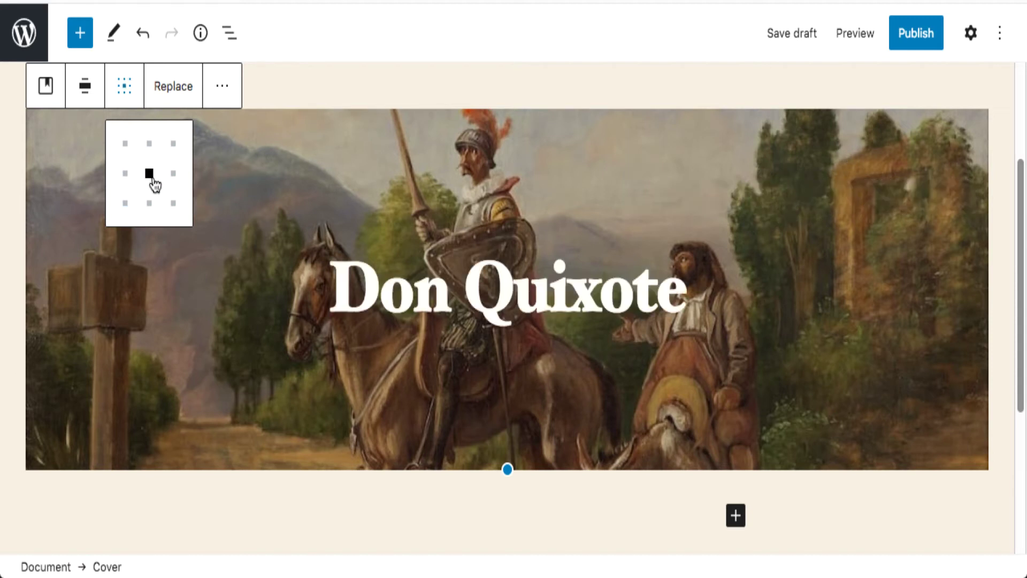
- Undo the cover pattern edits until the post is empty, and place the cursor in the empty paragraph
click(433, 301)
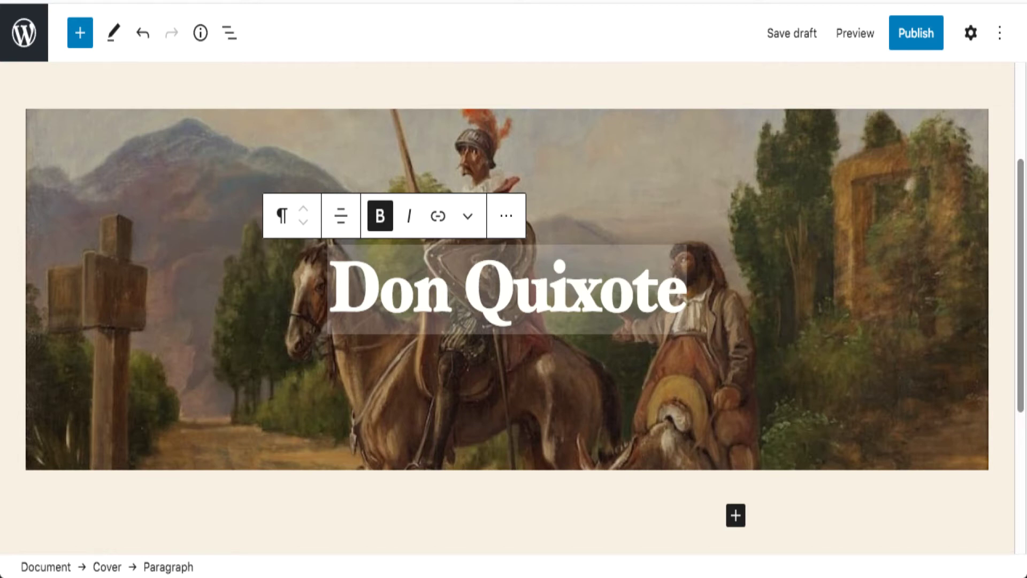
click(141, 36)
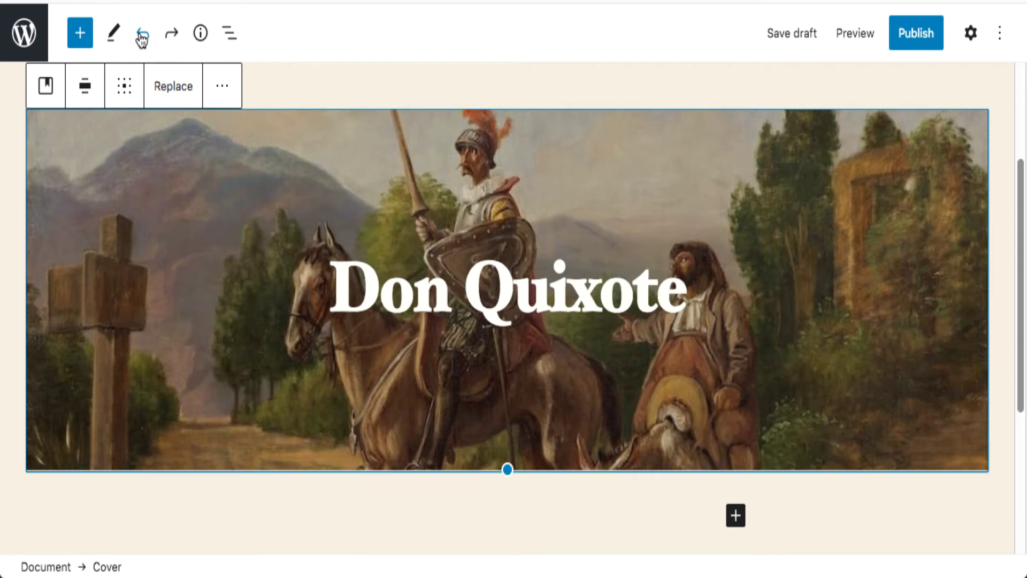
click(144, 38)
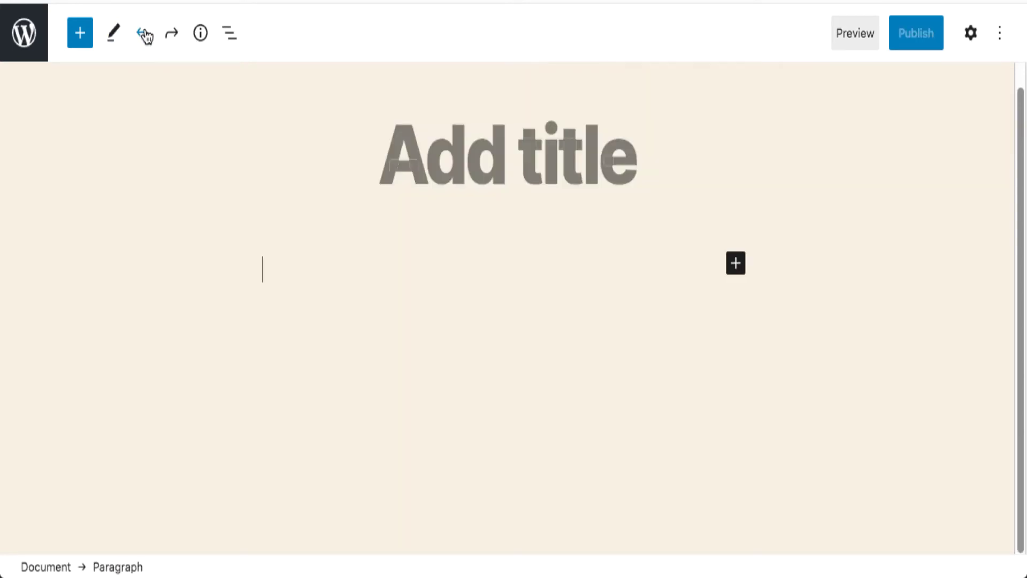
click(399, 236)
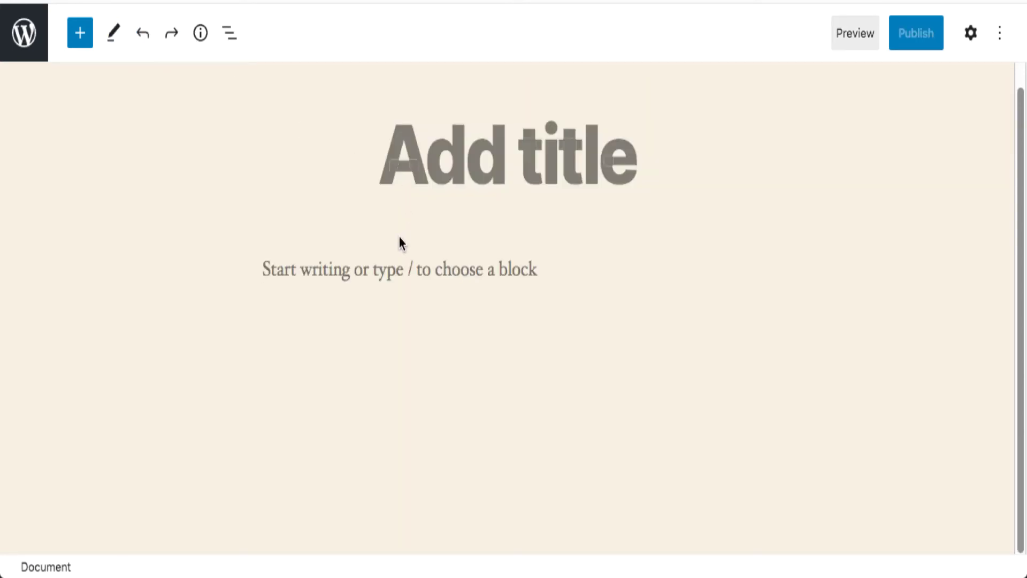
click(378, 252)
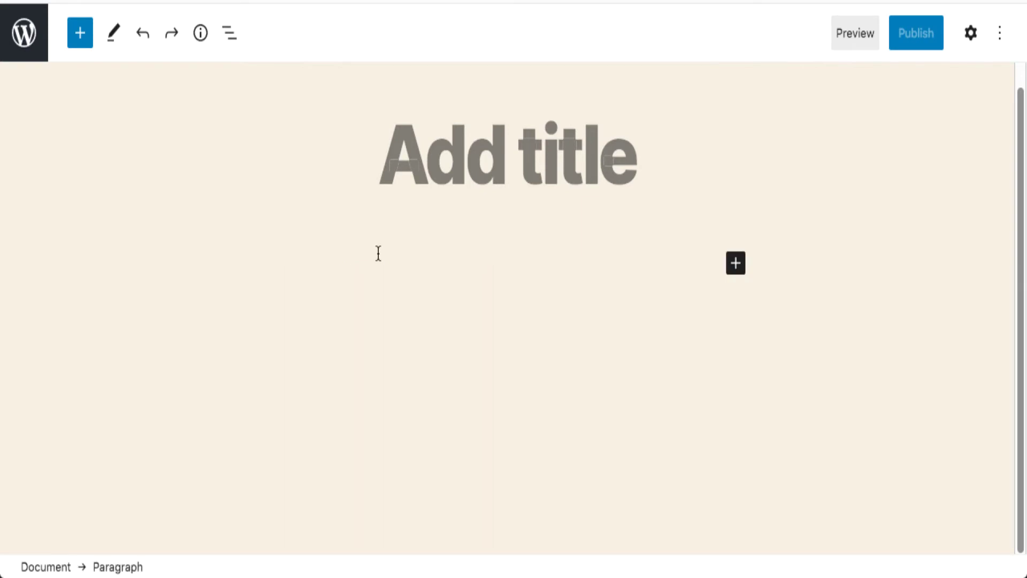
- Insert an Image block and fill it with the media library photo of the man in glasses and a white beanie
click(85, 40)
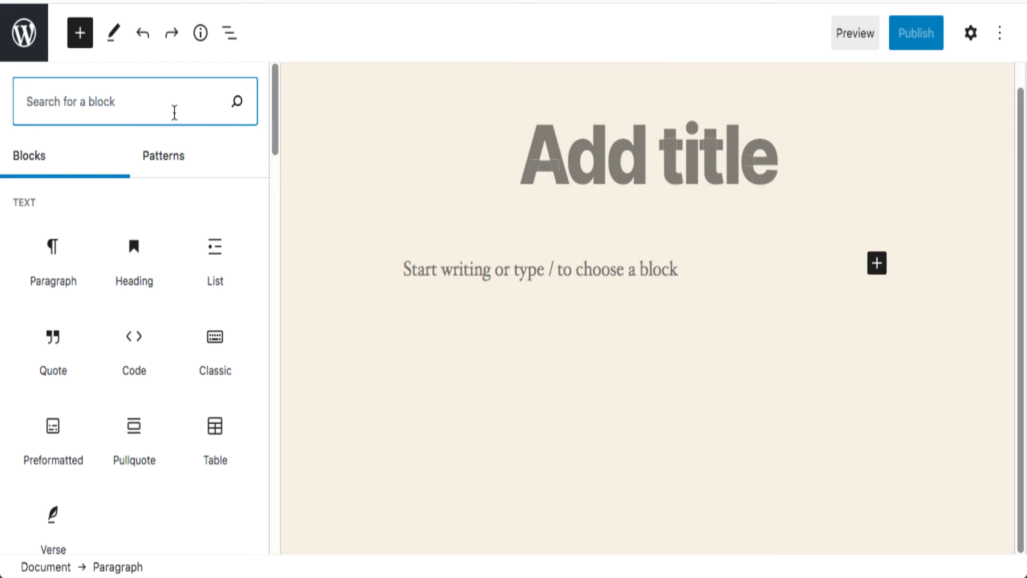
scroll(224, 216, down, 7)
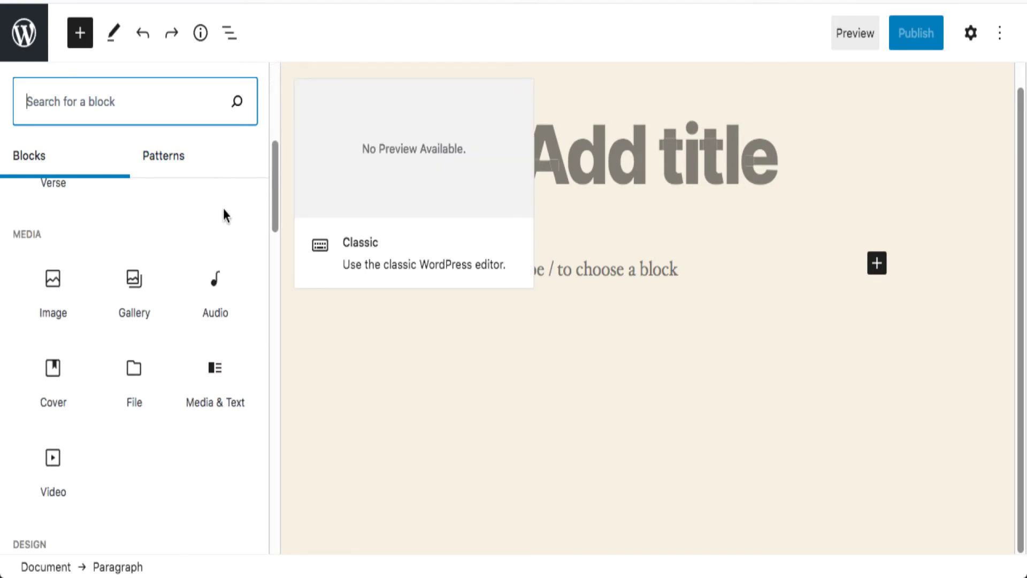
click(66, 292)
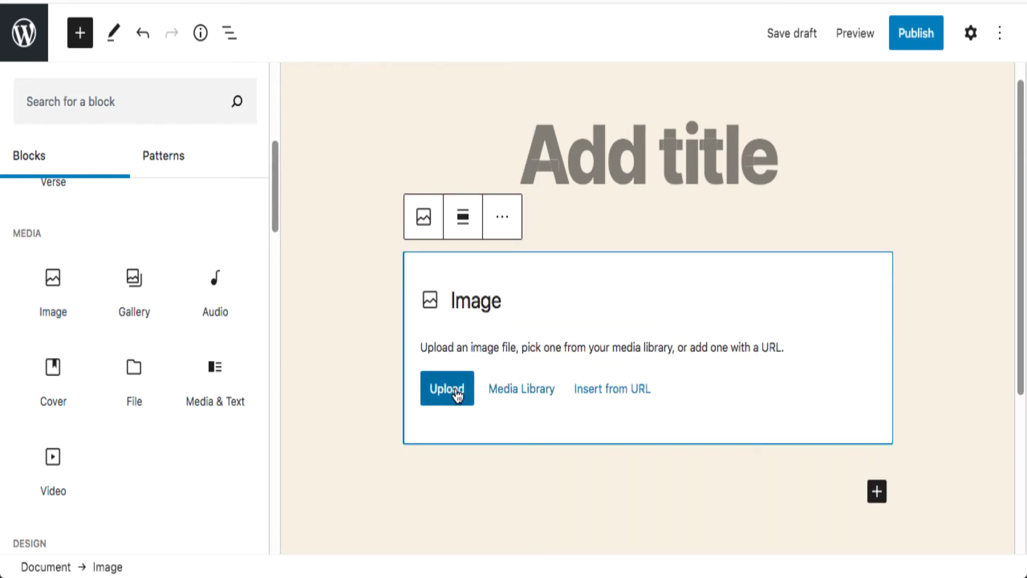
click(520, 399)
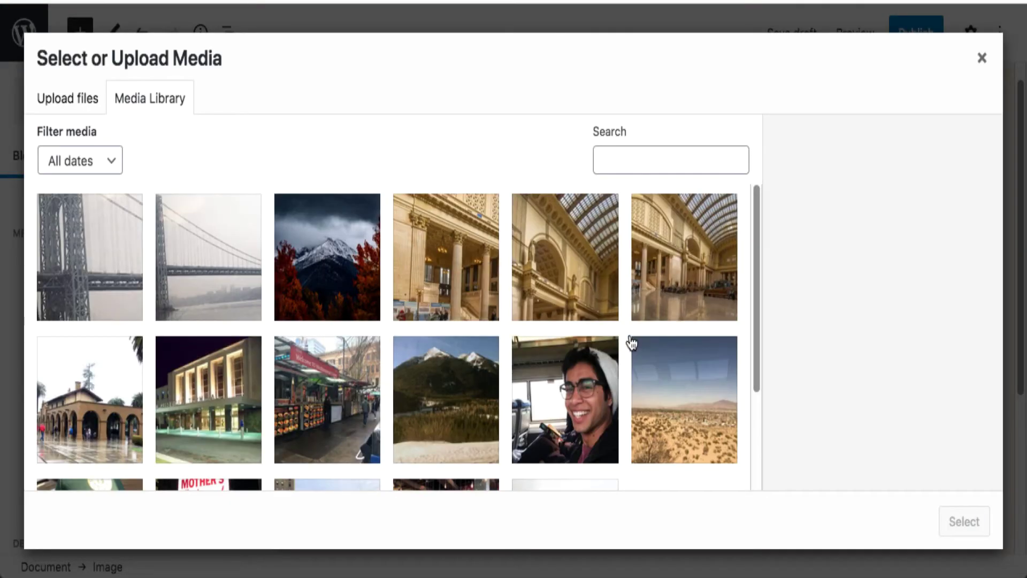
scroll(630, 344, down, 3)
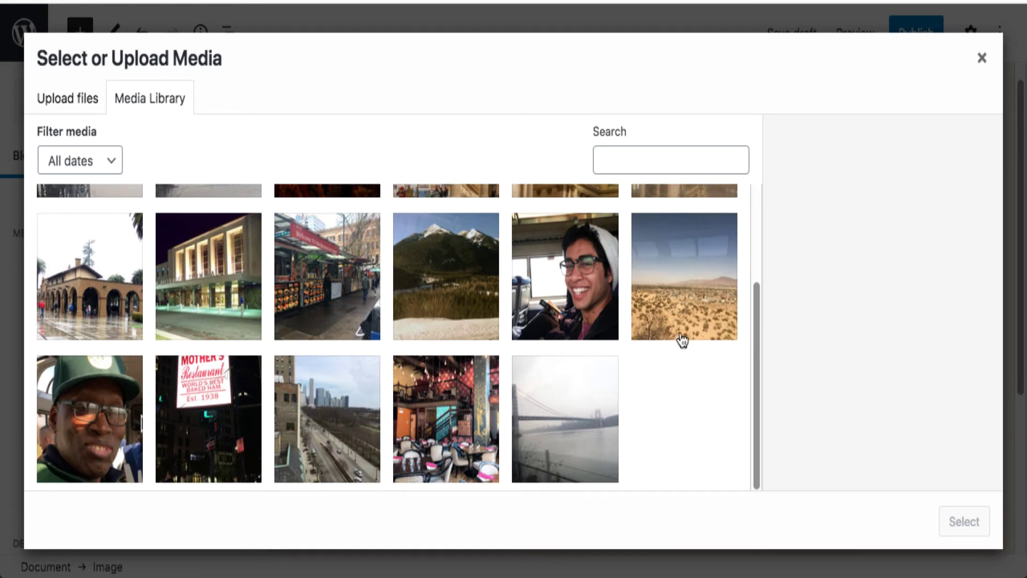
click(567, 250)
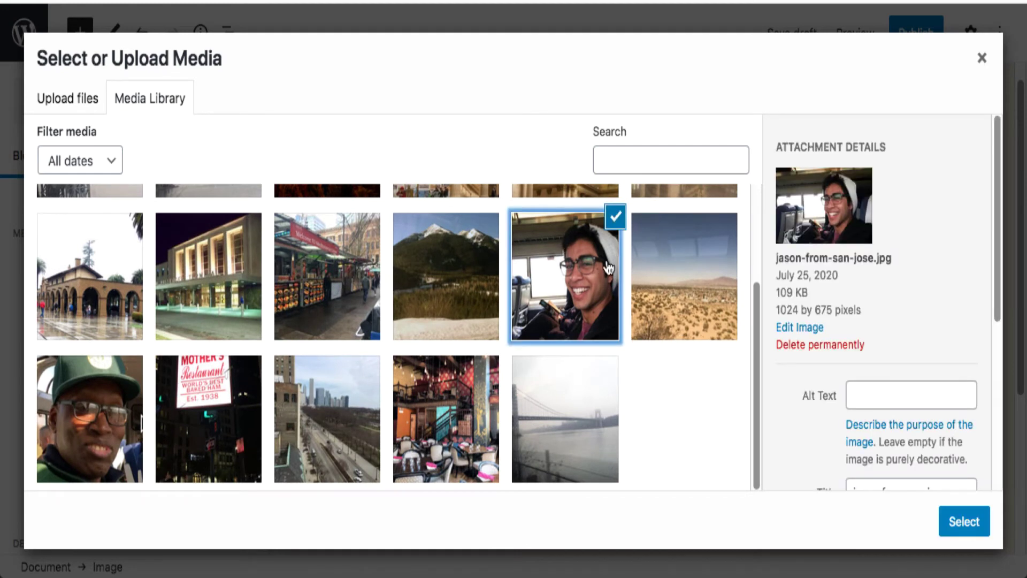
click(965, 522)
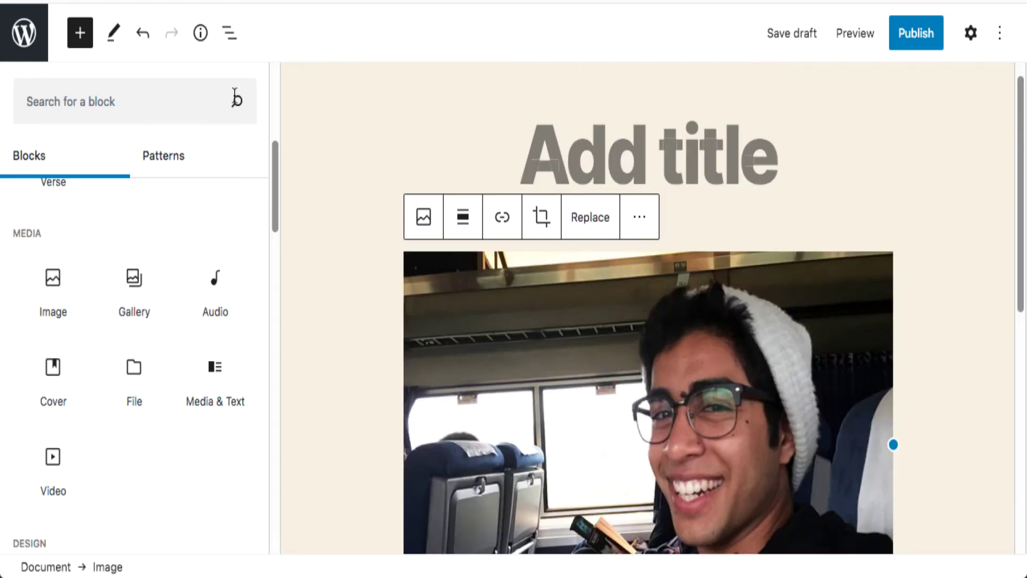
click(77, 34)
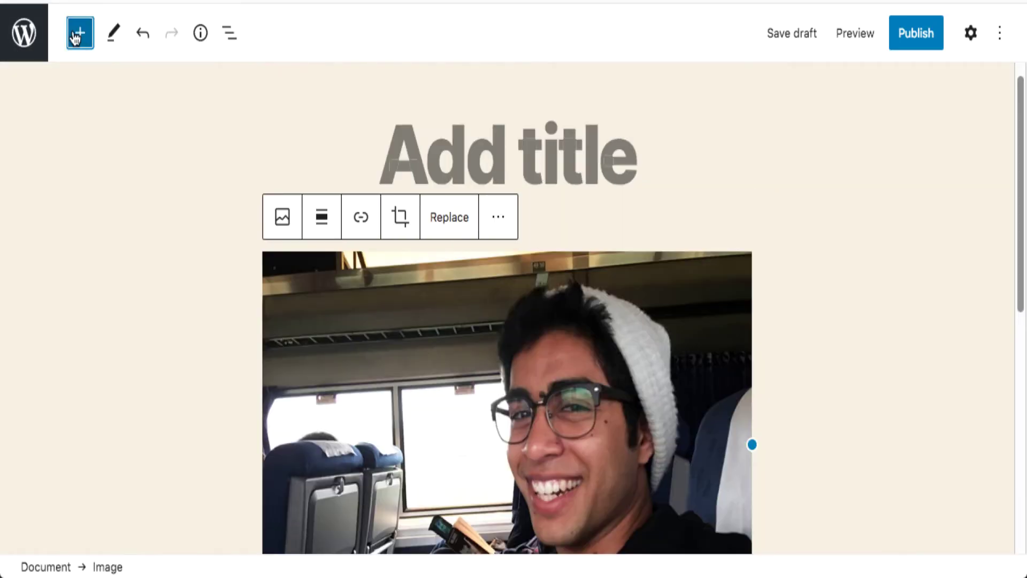
- Crop the photo with the zoom set to 182, apply the crop, and enlarge the image to the full content width
click(528, 361)
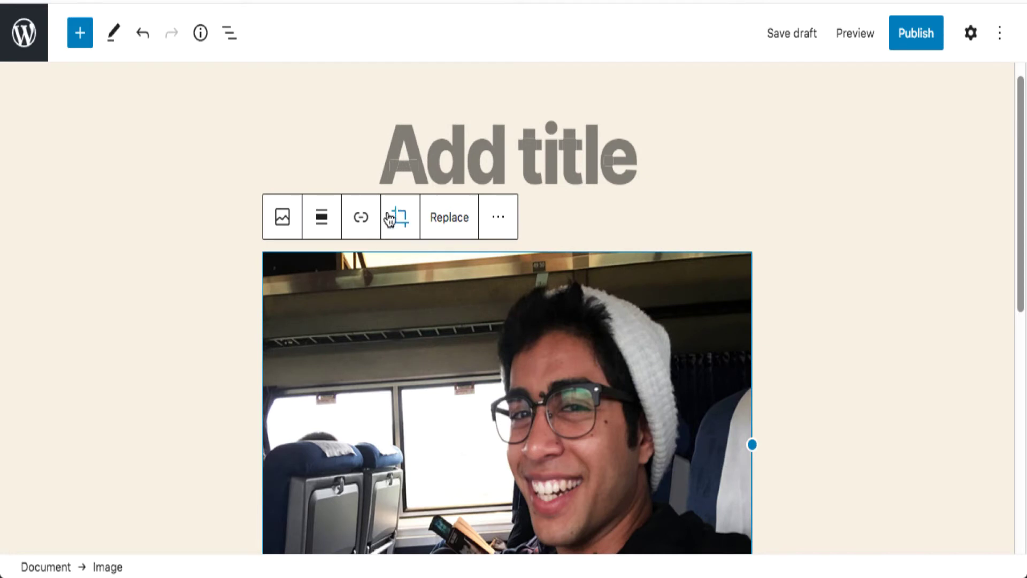
scroll(904, 327, down, 3)
scroll(904, 324, up, 1)
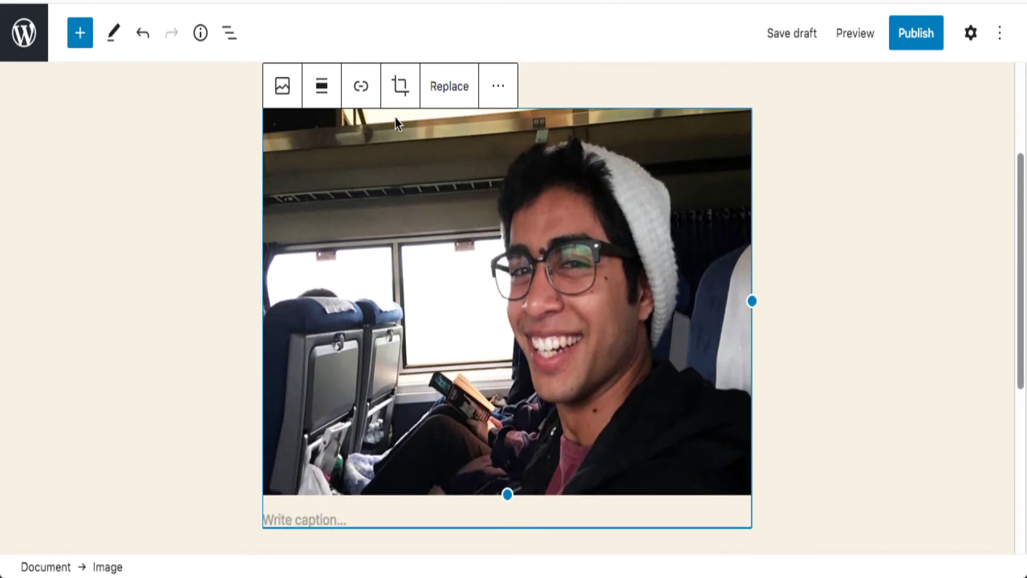
click(399, 85)
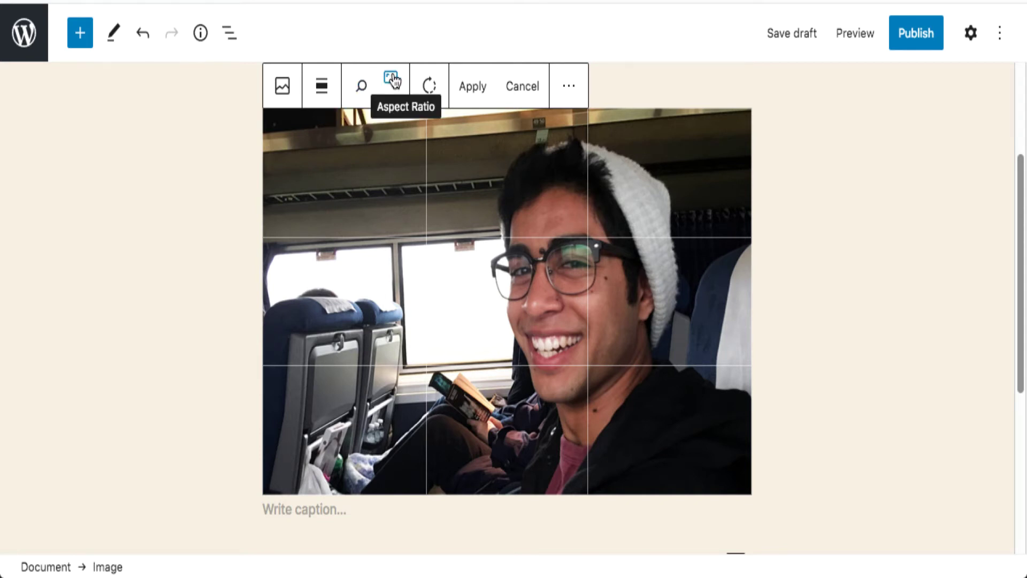
click(361, 91)
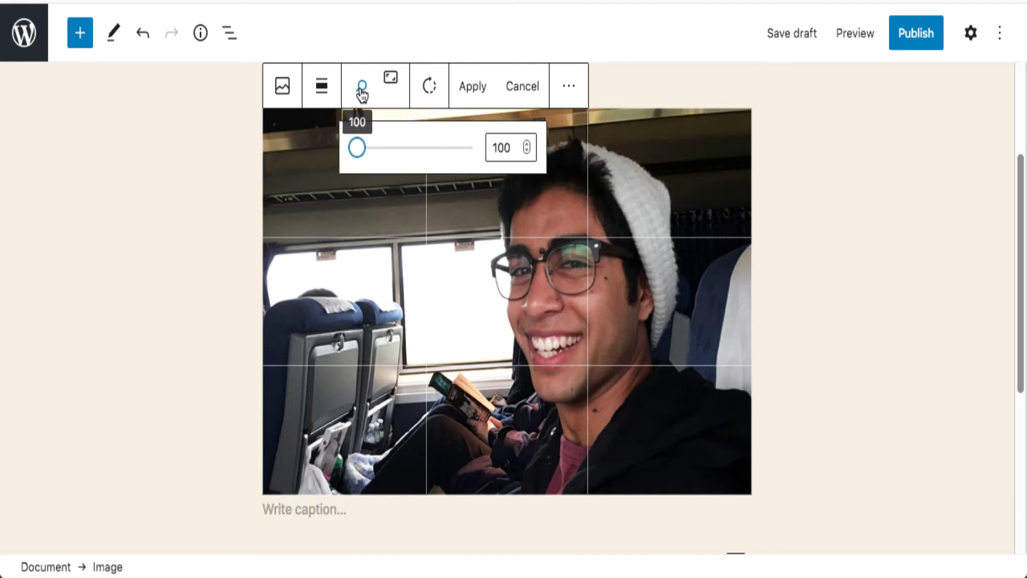
drag(366, 152, 407, 150)
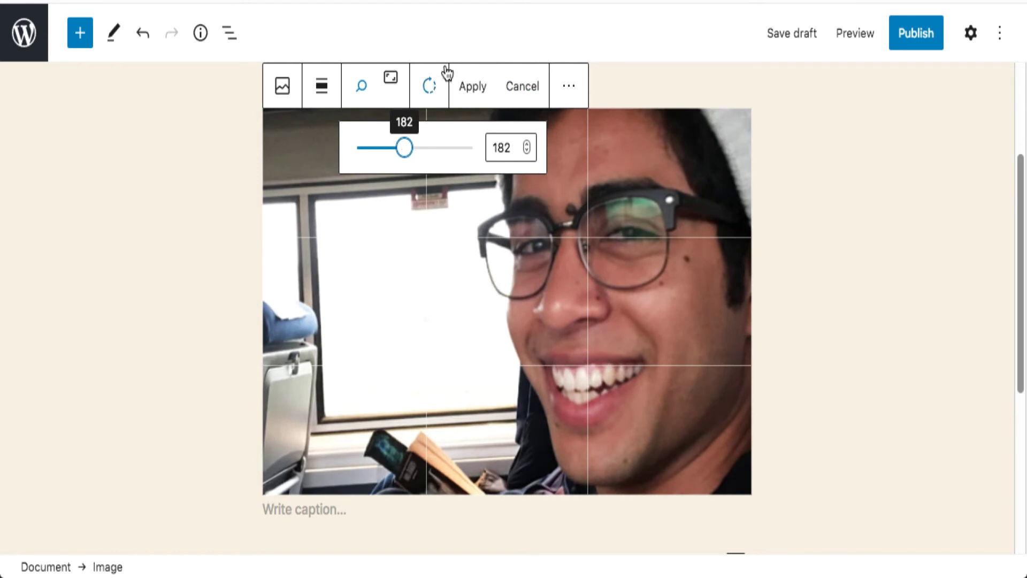
click(473, 88)
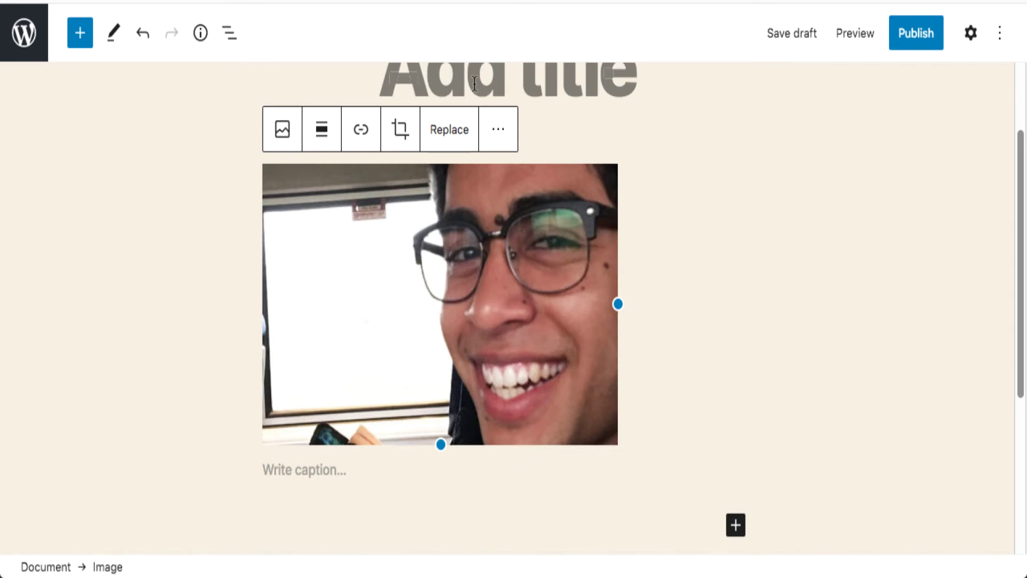
drag(612, 297, 748, 371)
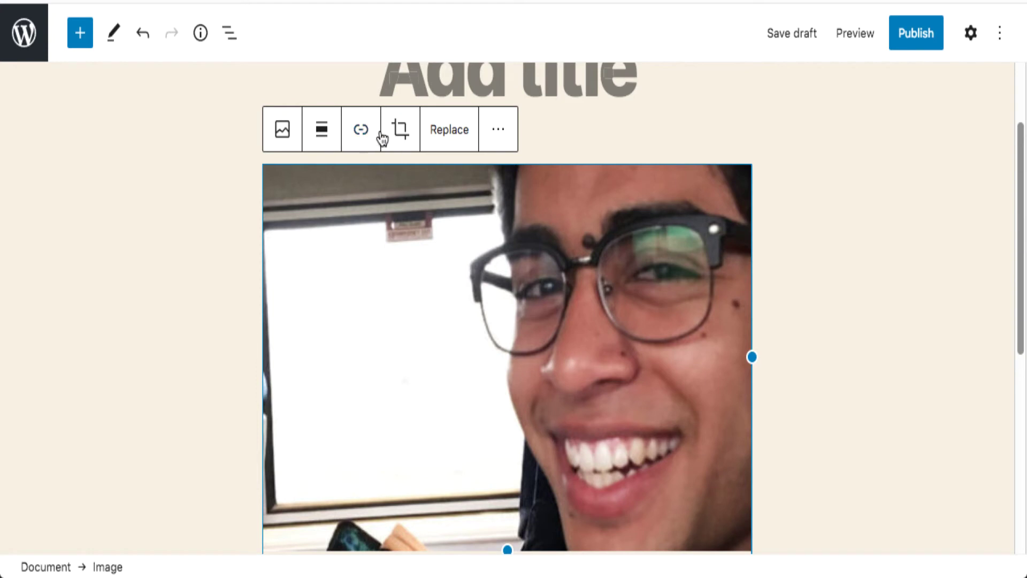
- Start cropping the image again and set the crop's aspect ratio to portrait 9:16
click(400, 130)
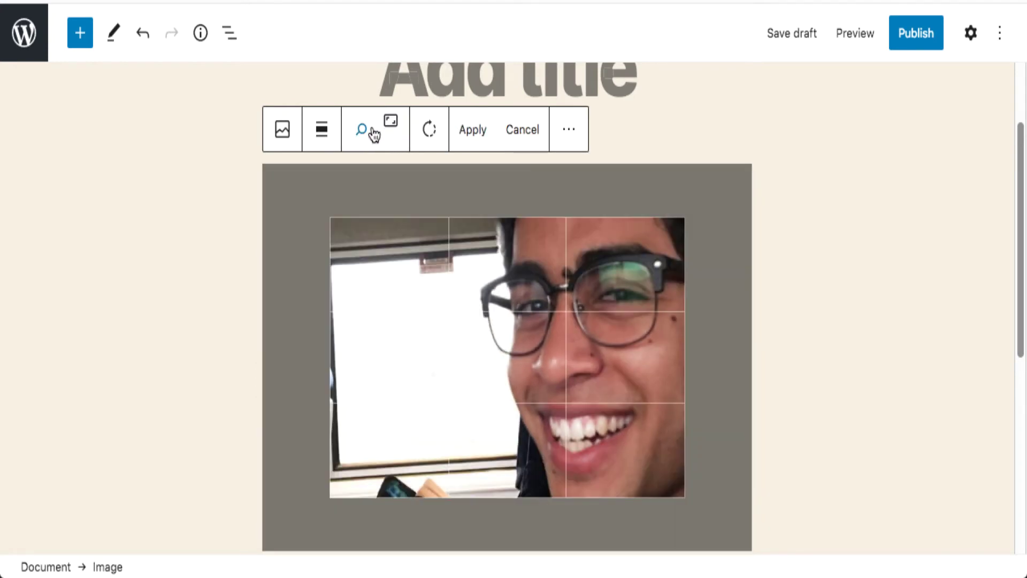
click(391, 124)
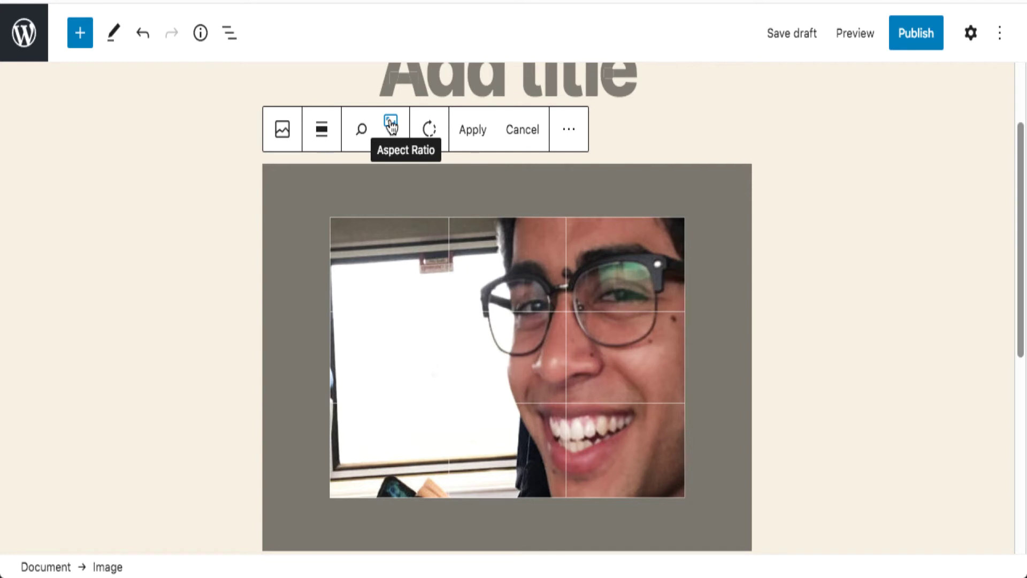
click(390, 124)
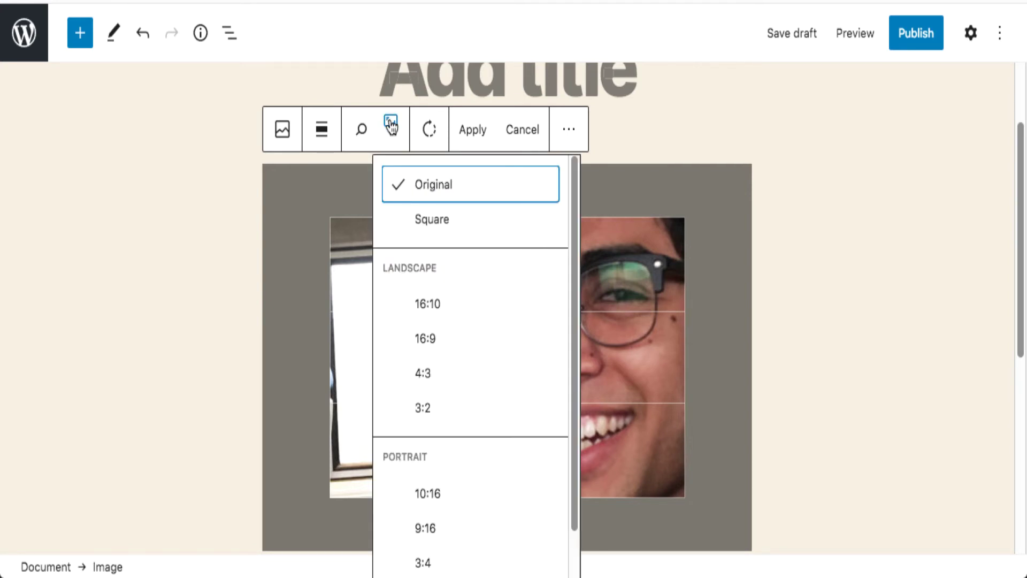
scroll(518, 301, down, 1)
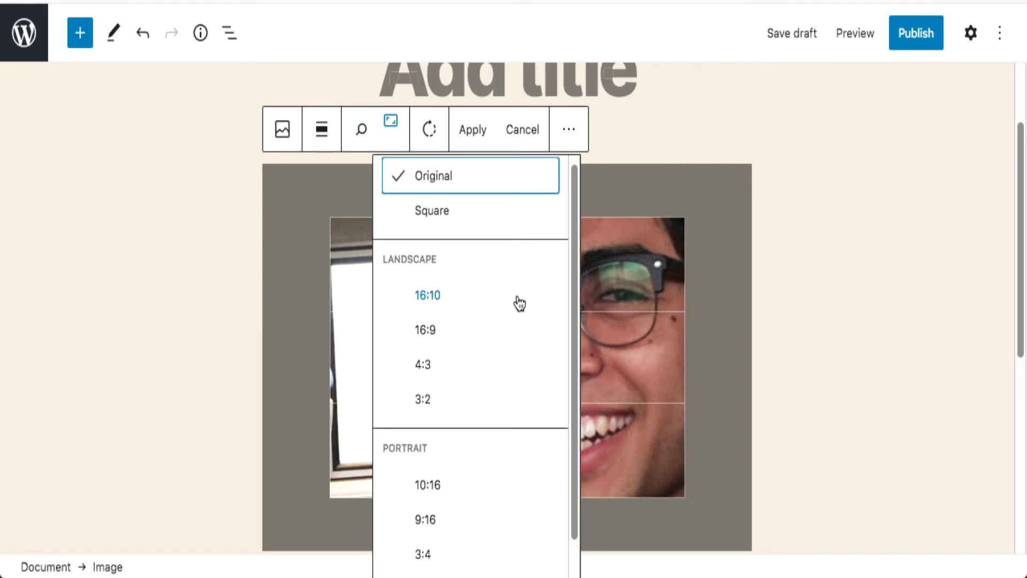
scroll(518, 303, down, 1)
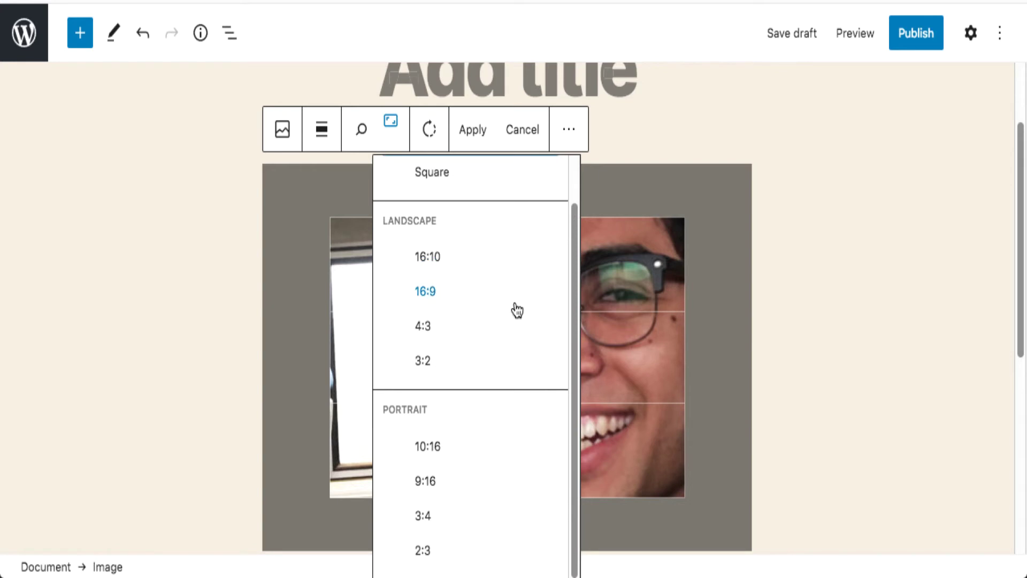
click(506, 484)
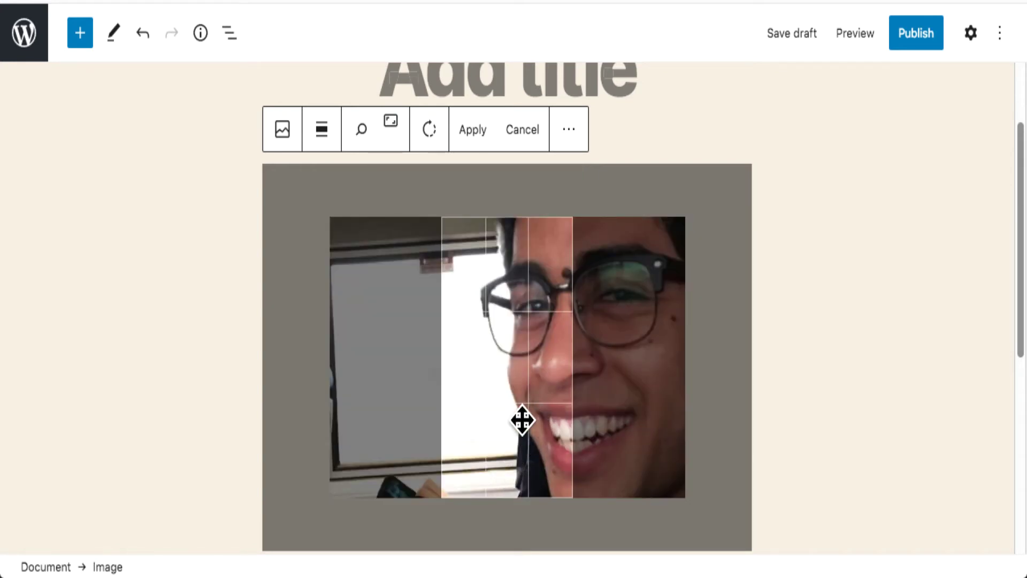
- Move the photo so the face fills the portrait crop frame, apply the crop, and undo it
drag(522, 420, 452, 411)
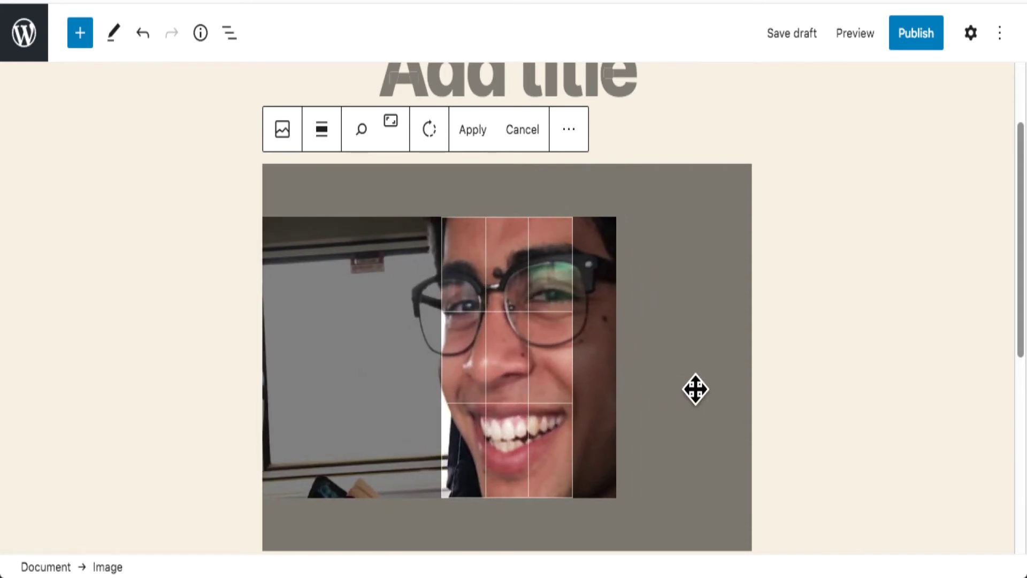
click(470, 136)
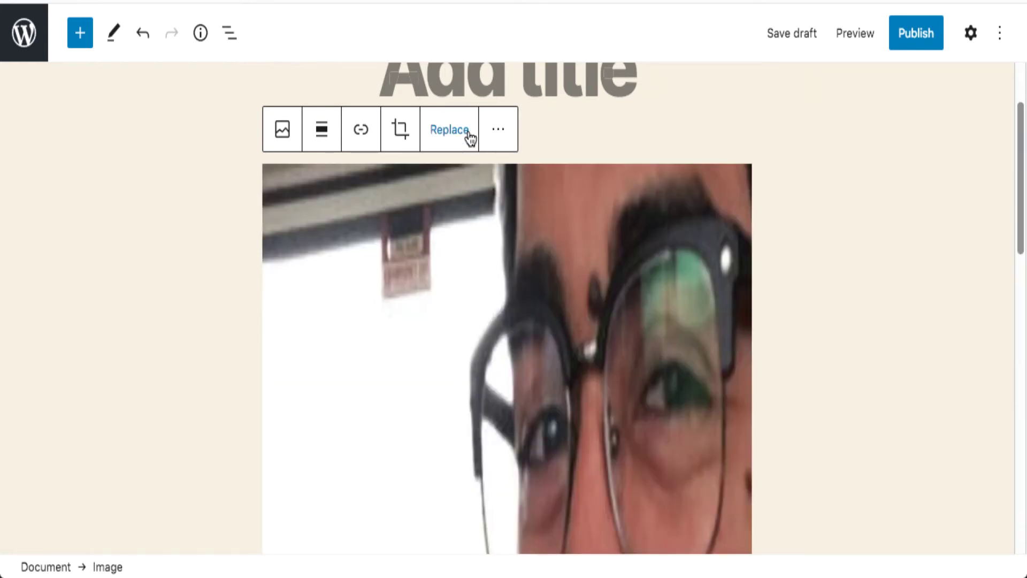
scroll(841, 303, down, 8)
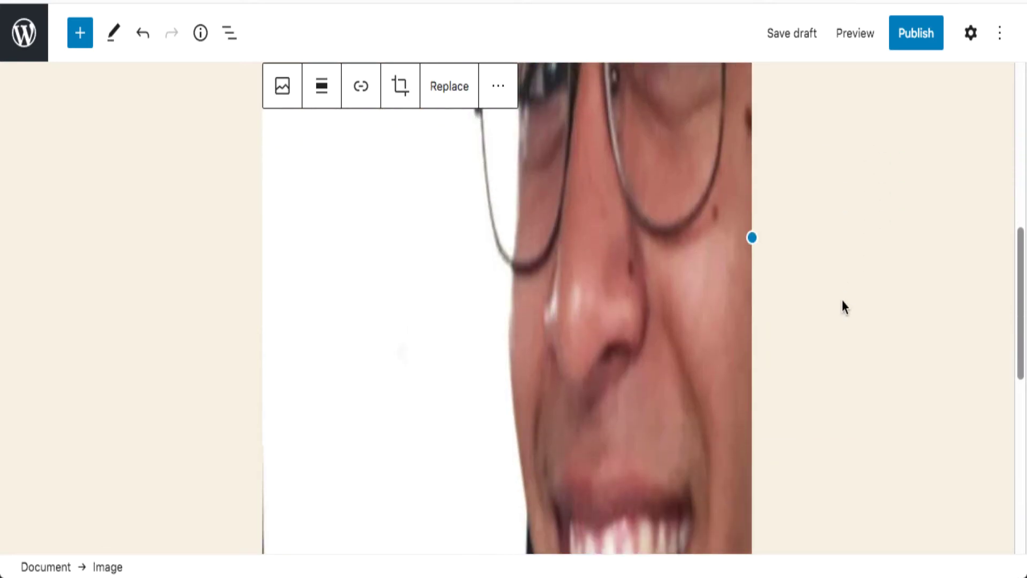
scroll(841, 301, up, 5)
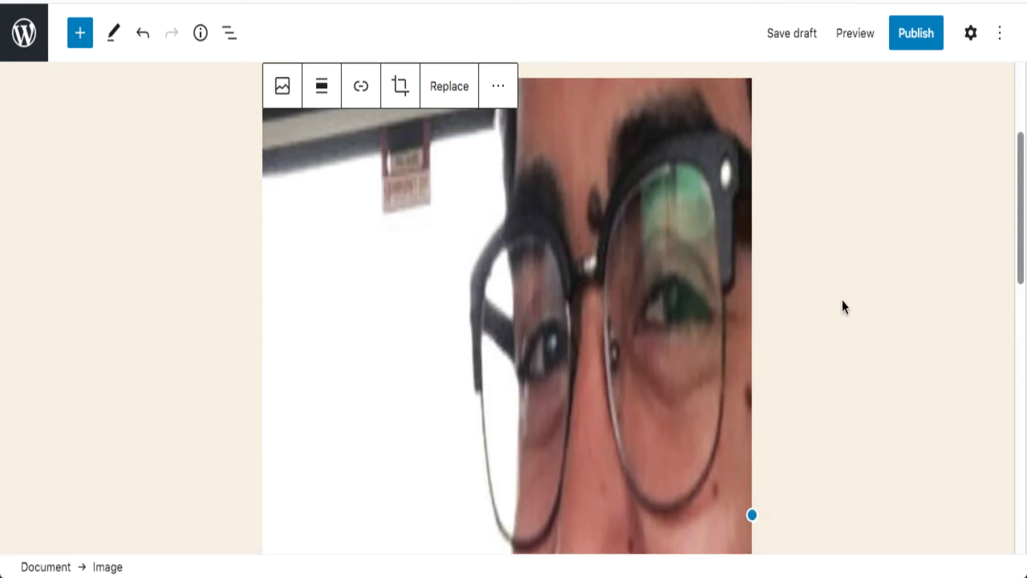
scroll(841, 300, up, 2)
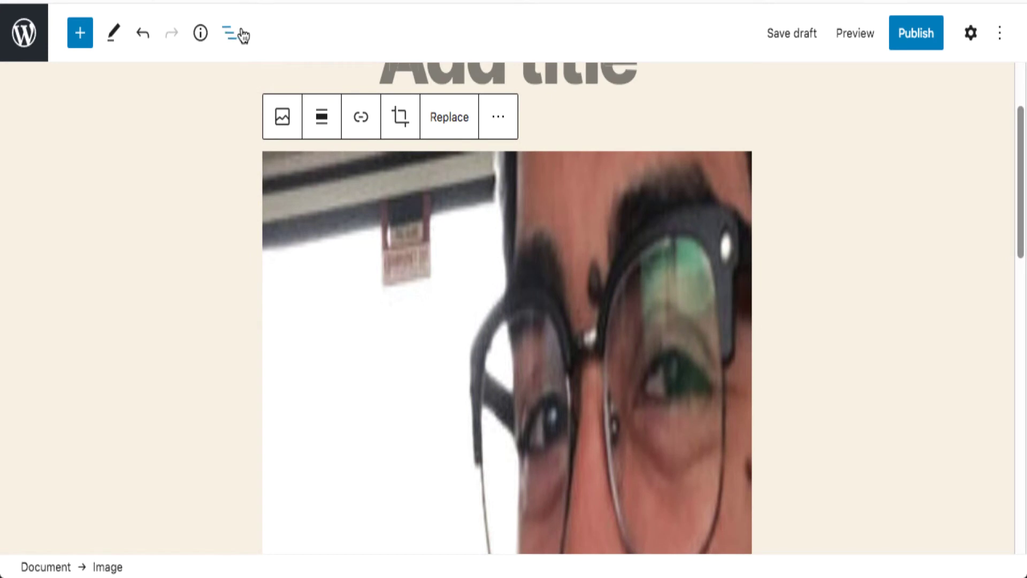
click(142, 35)
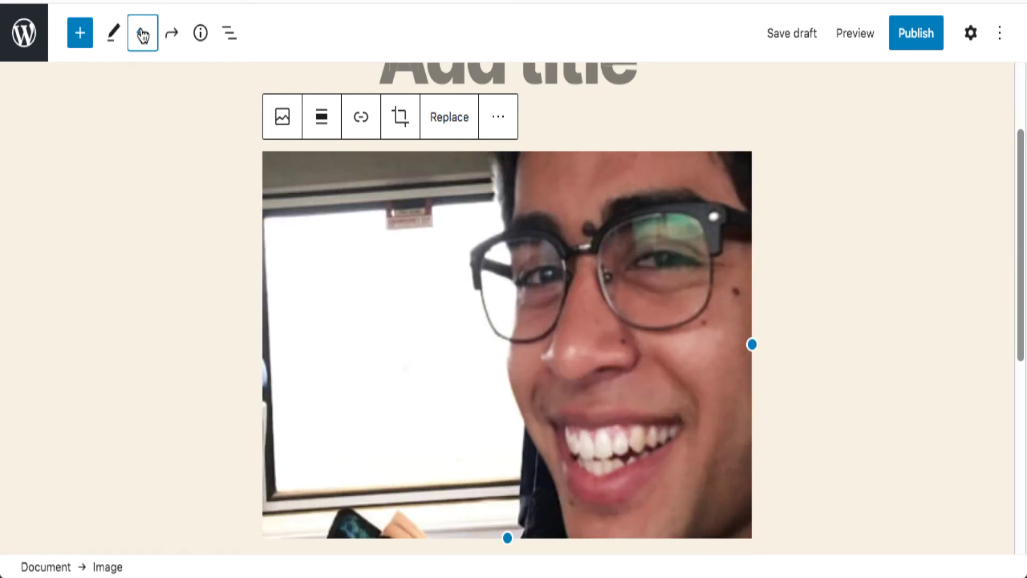
- Try rotating the photo in crop mode through a full turn back to upright, apply the edit, and deselect the image
click(402, 123)
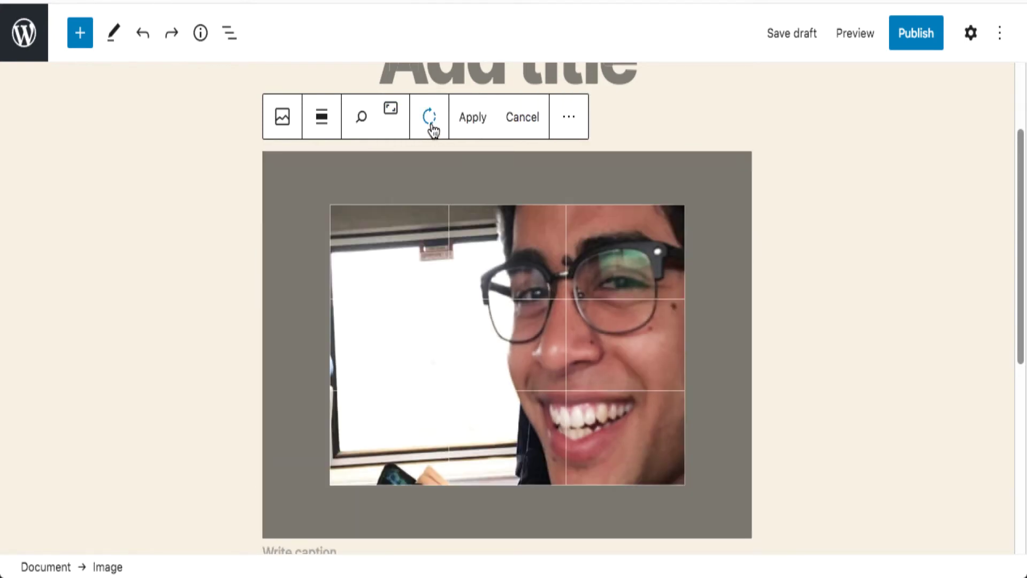
click(430, 122)
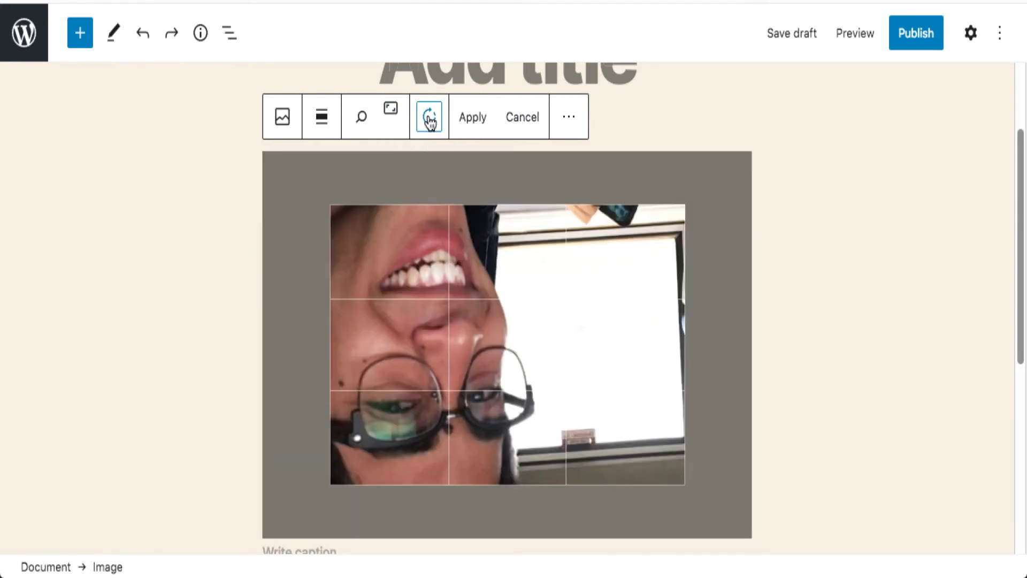
click(429, 122)
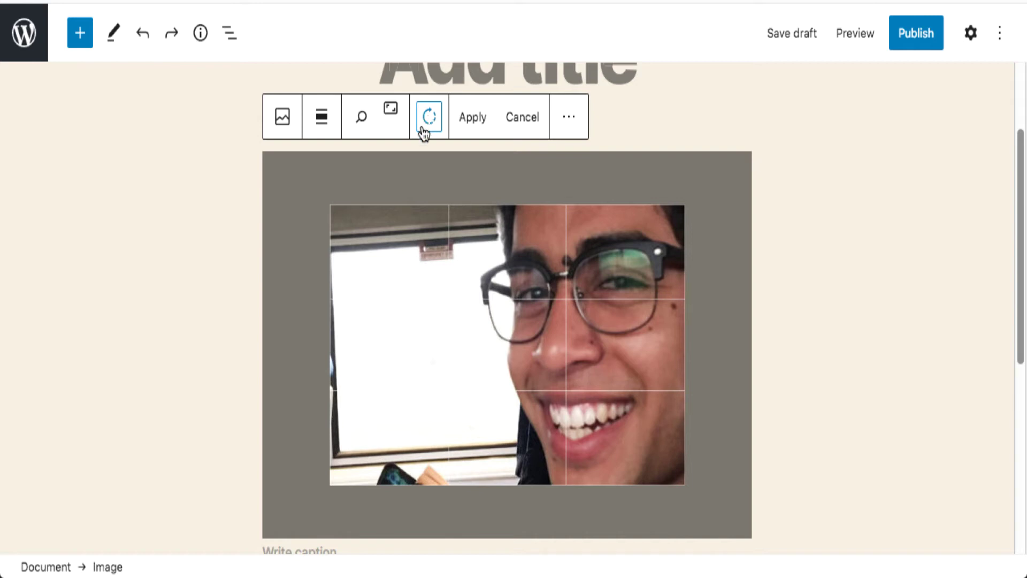
click(476, 118)
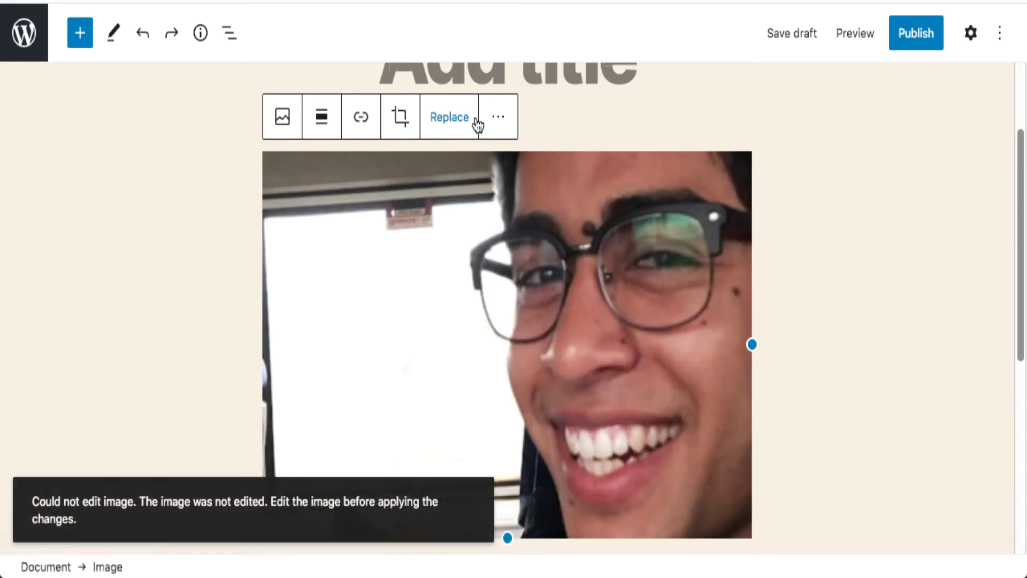
click(882, 257)
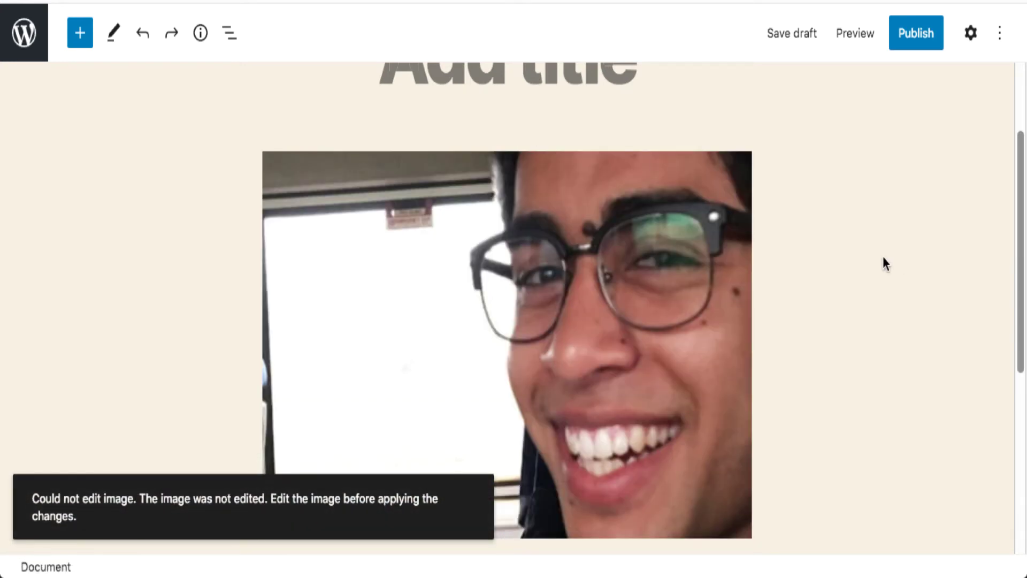
scroll(882, 257, down, 1)
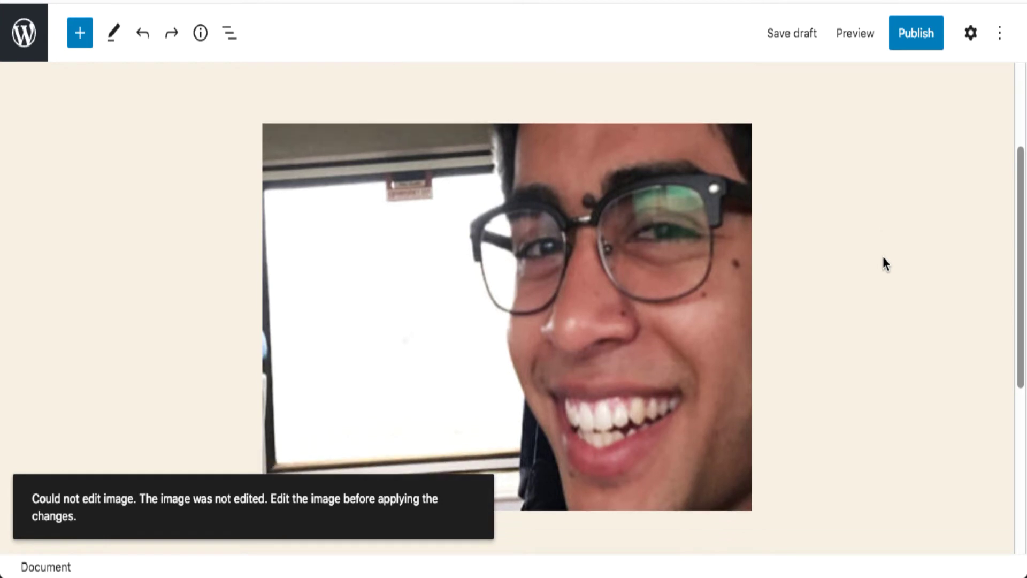
- Remove the Image block containing the cropped photo from the post
click(635, 227)
scroll(634, 227, up, 1)
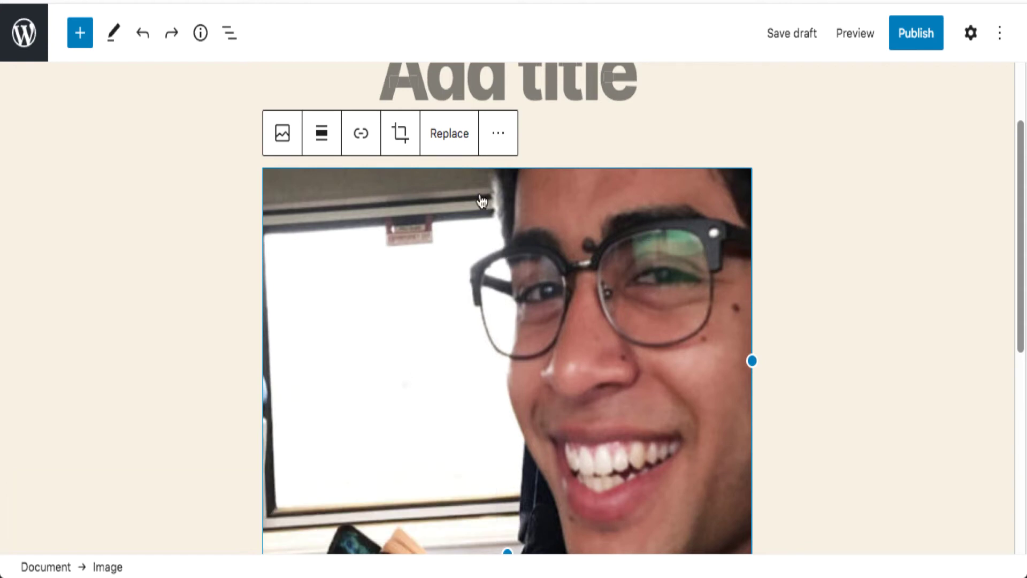
click(143, 37)
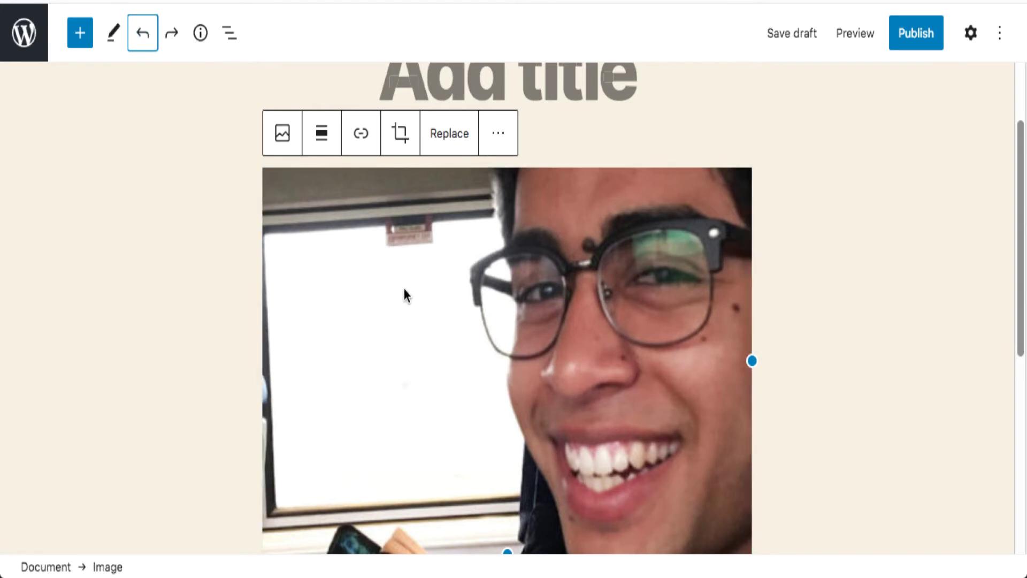
click(496, 138)
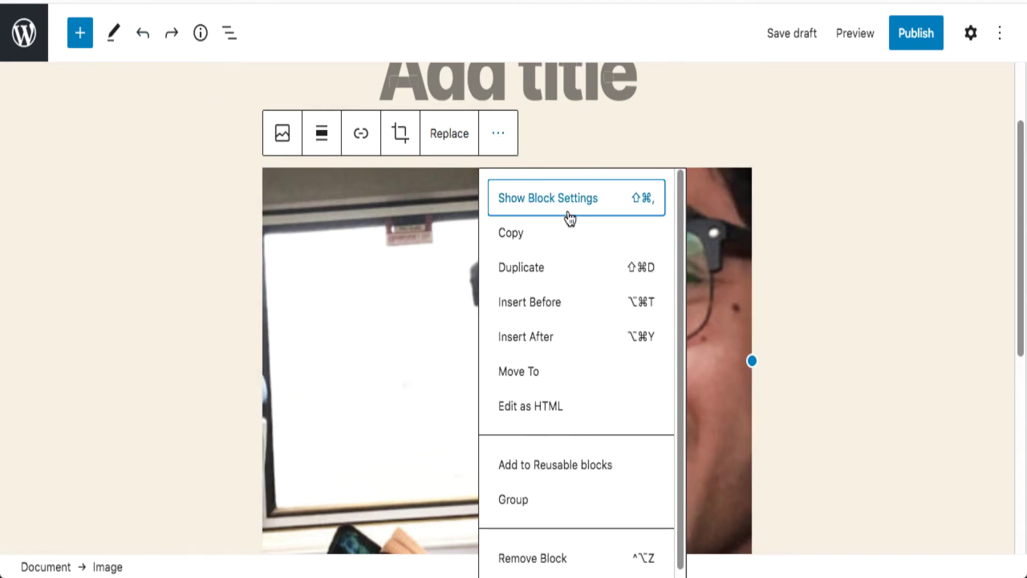
scroll(603, 320, down, 1)
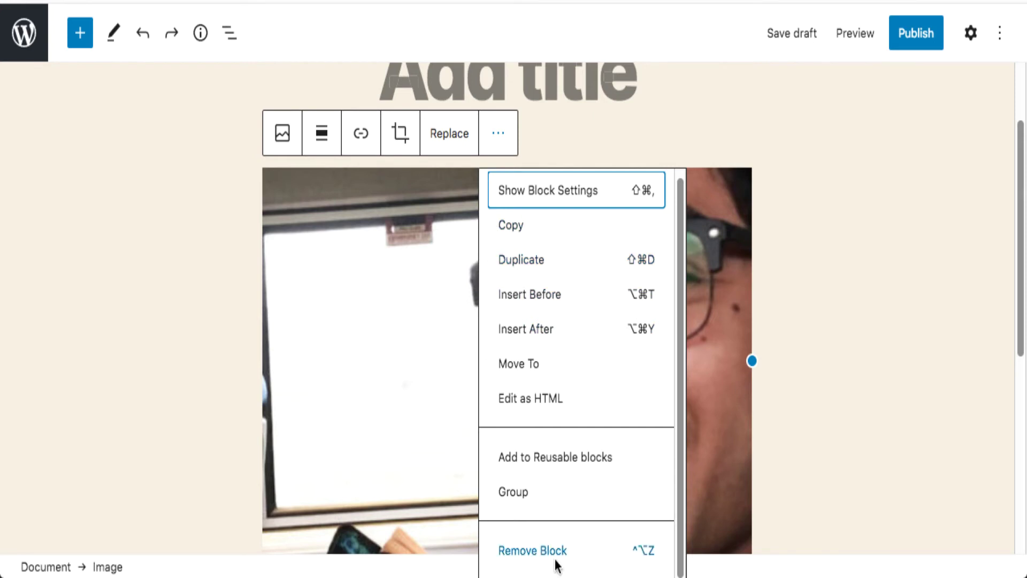
scroll(853, 395, down, 5)
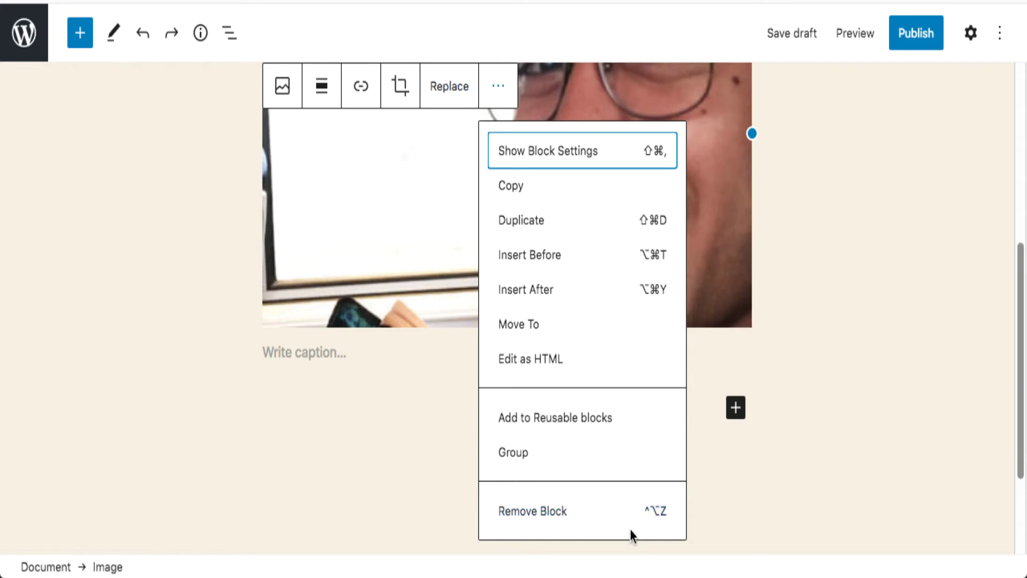
click(550, 512)
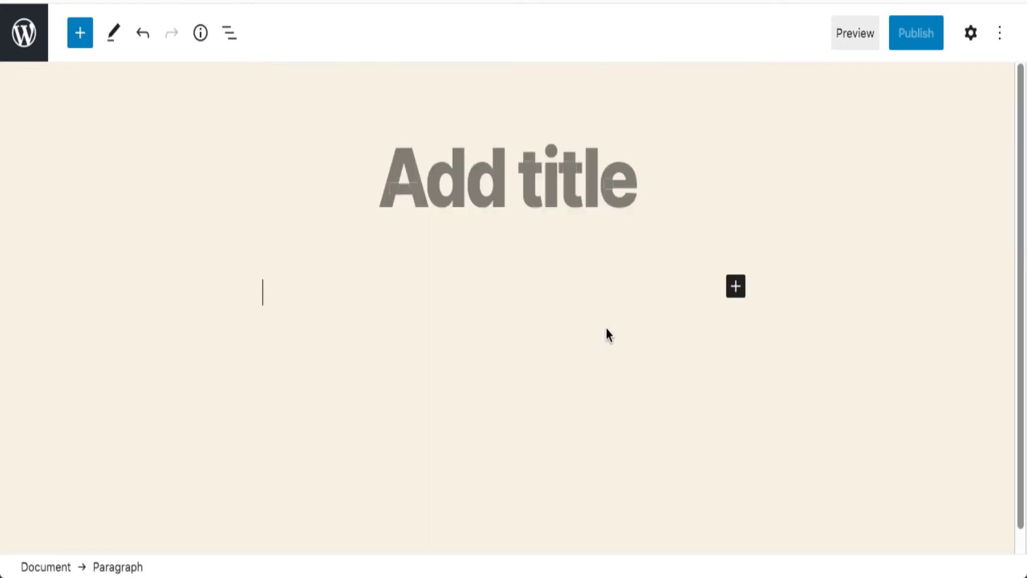
- Look through the blocks suggested by the quick inserter beside the empty paragraph, and browse all blocks
click(736, 288)
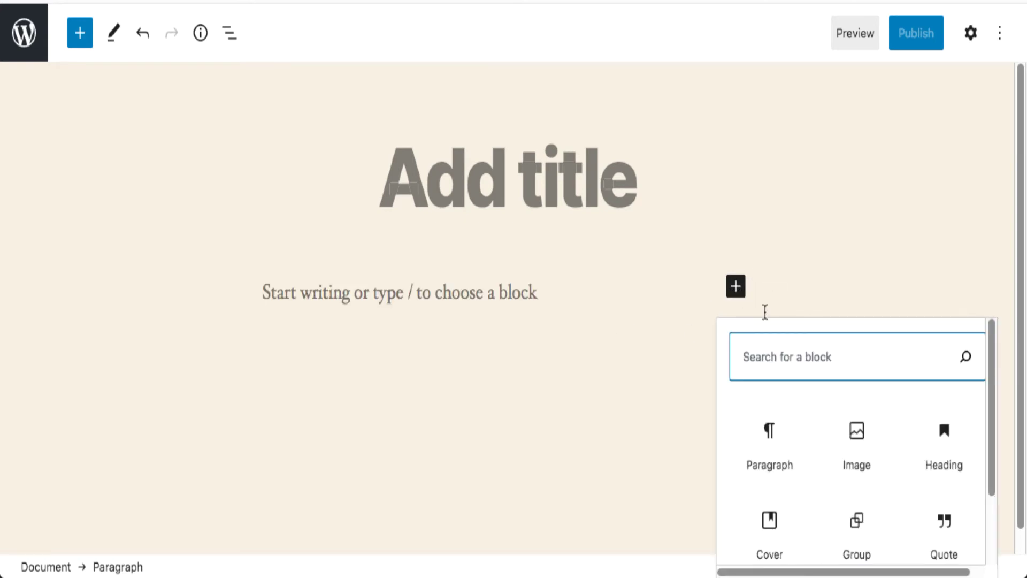
scroll(961, 476, down, 2)
scroll(960, 476, up, 2)
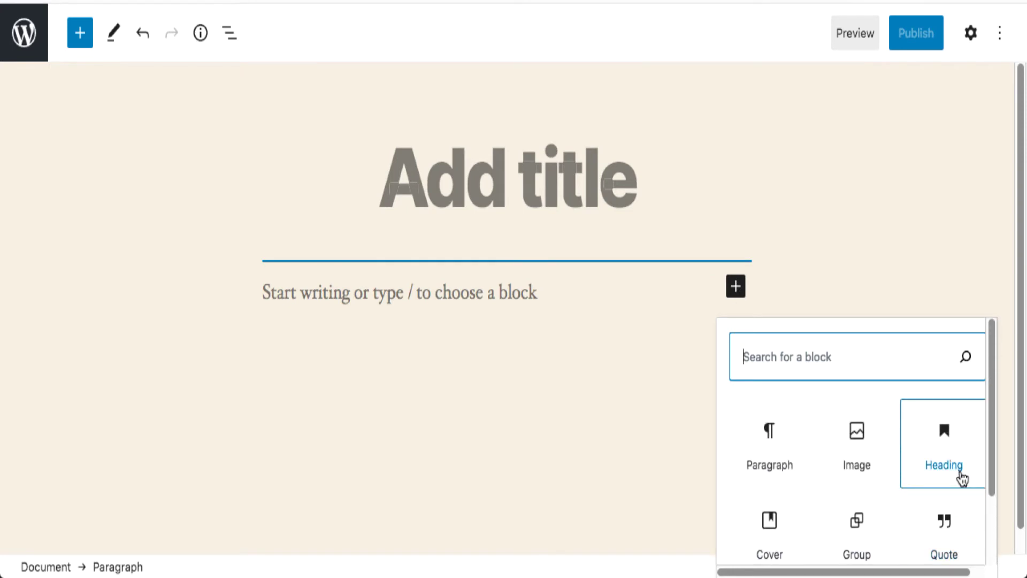
scroll(961, 478, down, 2)
scroll(961, 477, up, 2)
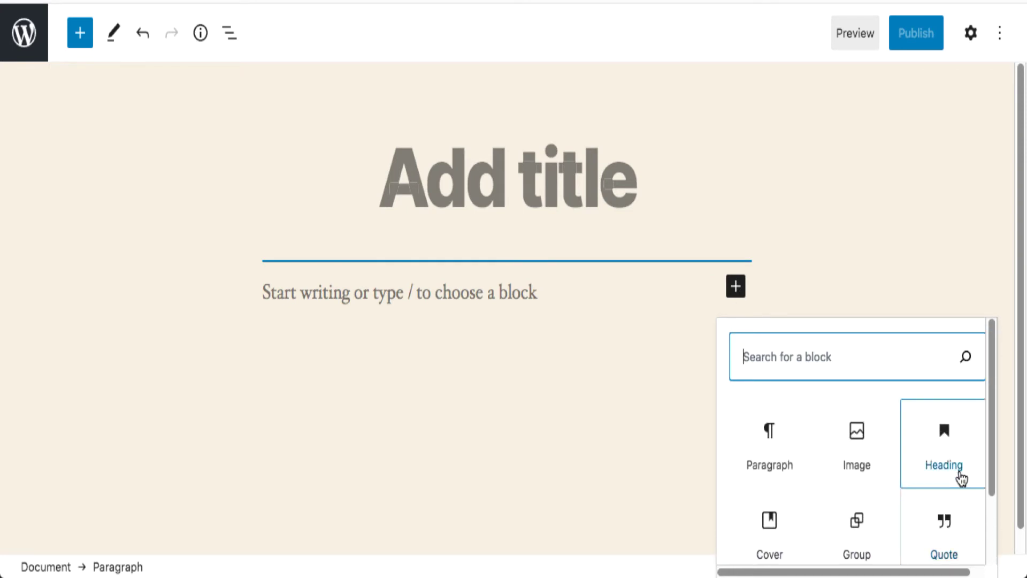
scroll(961, 477, down, 2)
click(855, 543)
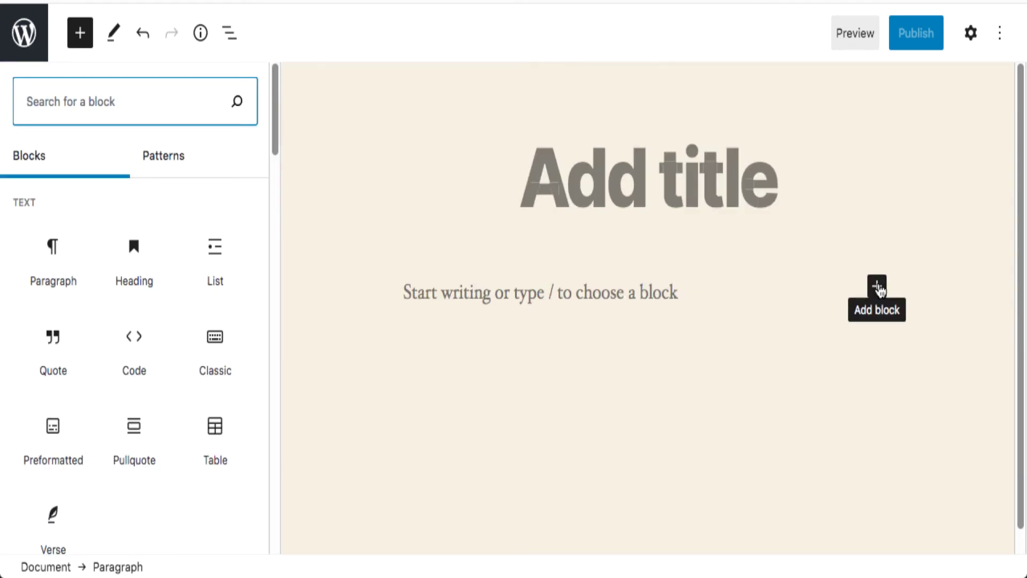
- Insert an Image block from the quick inserter and choose to insert its picture from a URL
click(877, 287)
scroll(914, 446, down, 2)
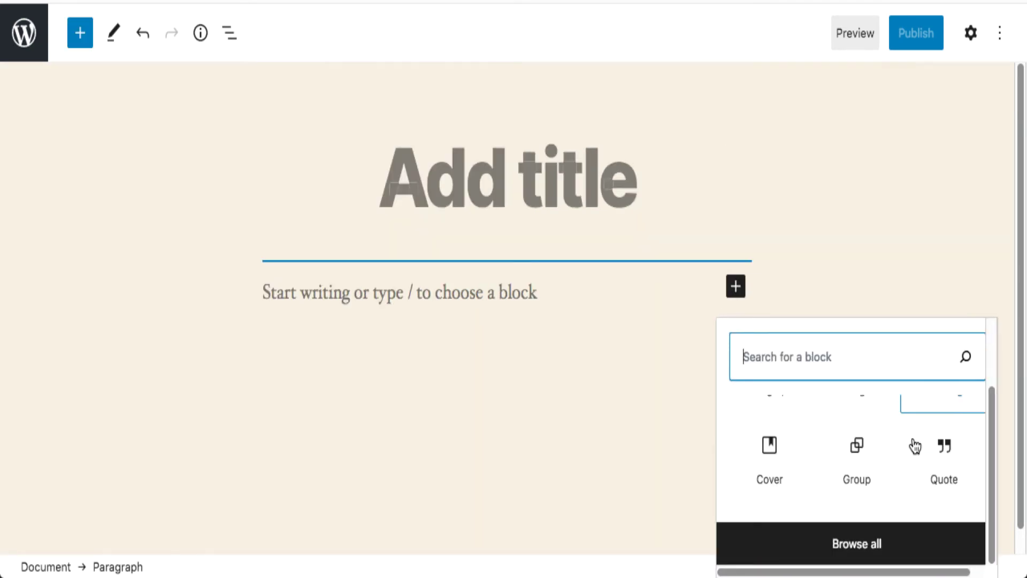
scroll(956, 488, up, 2)
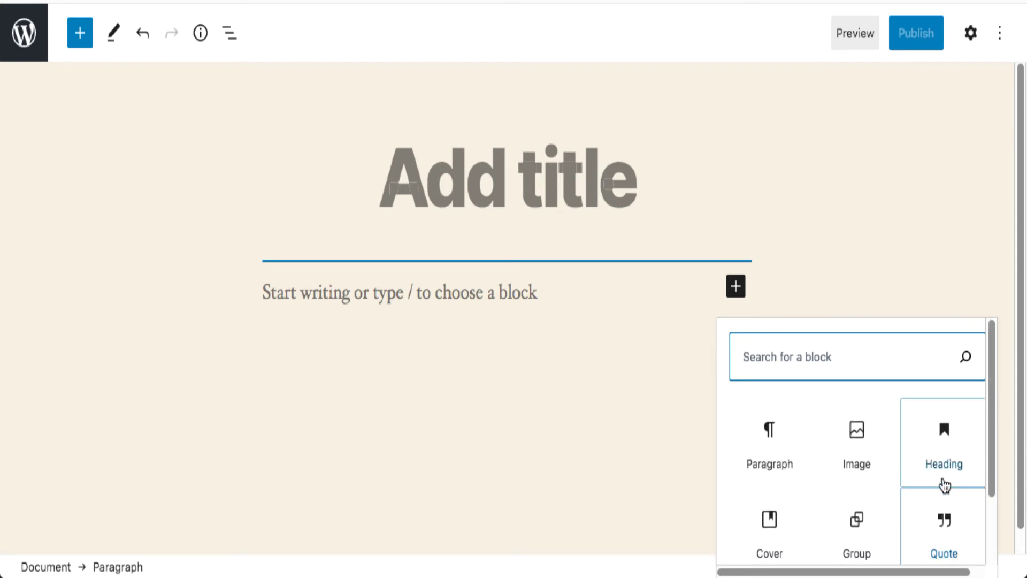
click(862, 434)
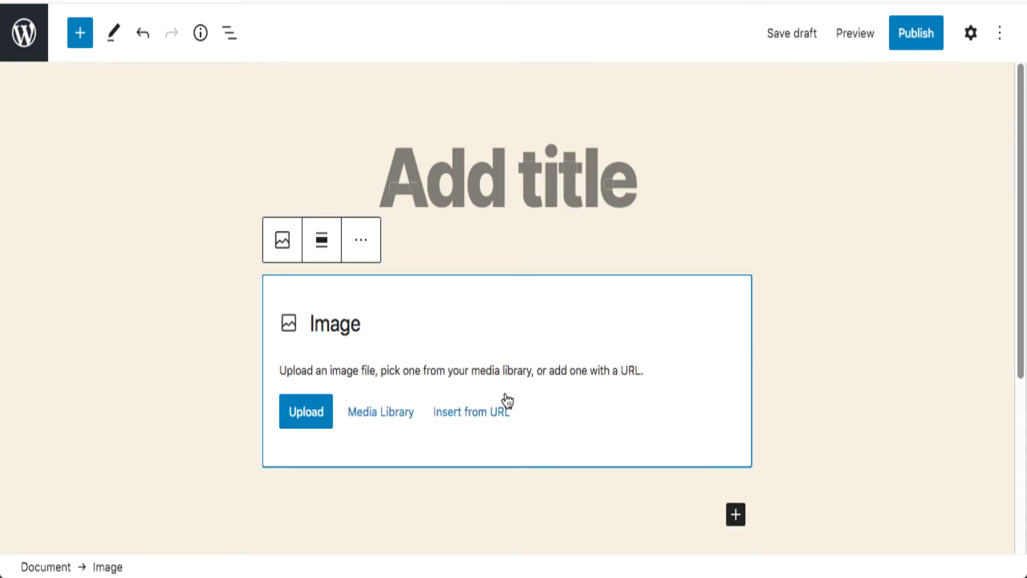
click(487, 423)
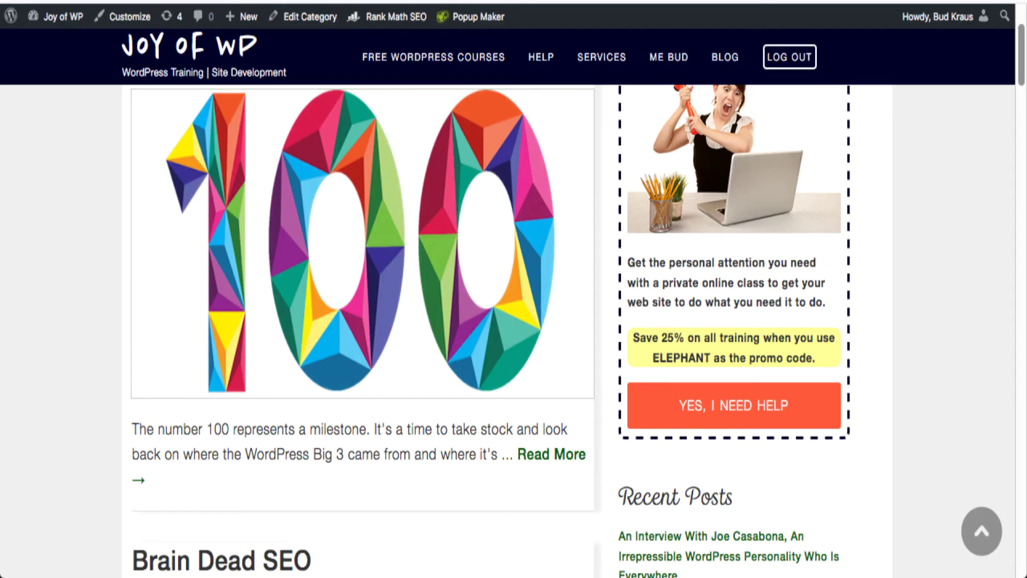
- Switch to the Joy of WP blog page and copy the address of the colourful 100.png picture from its image info
mouse_move(632, 68)
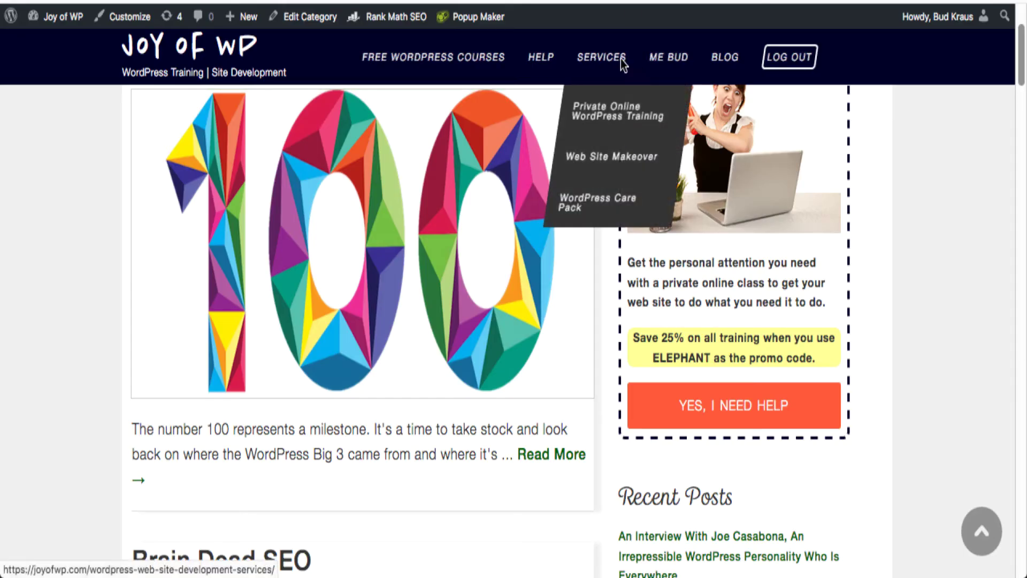
scroll(542, 183, up, 1)
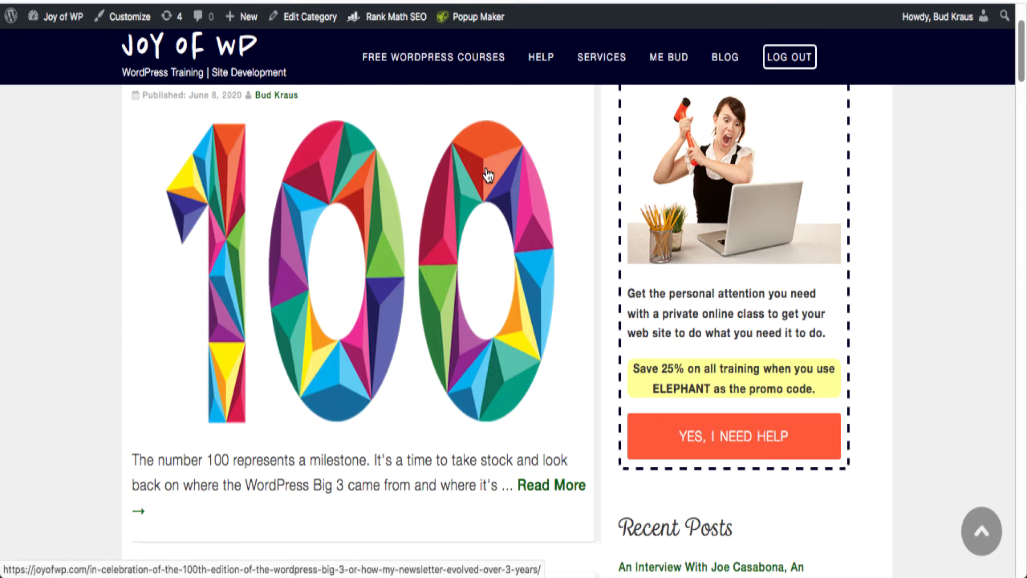
right_click(312, 144)
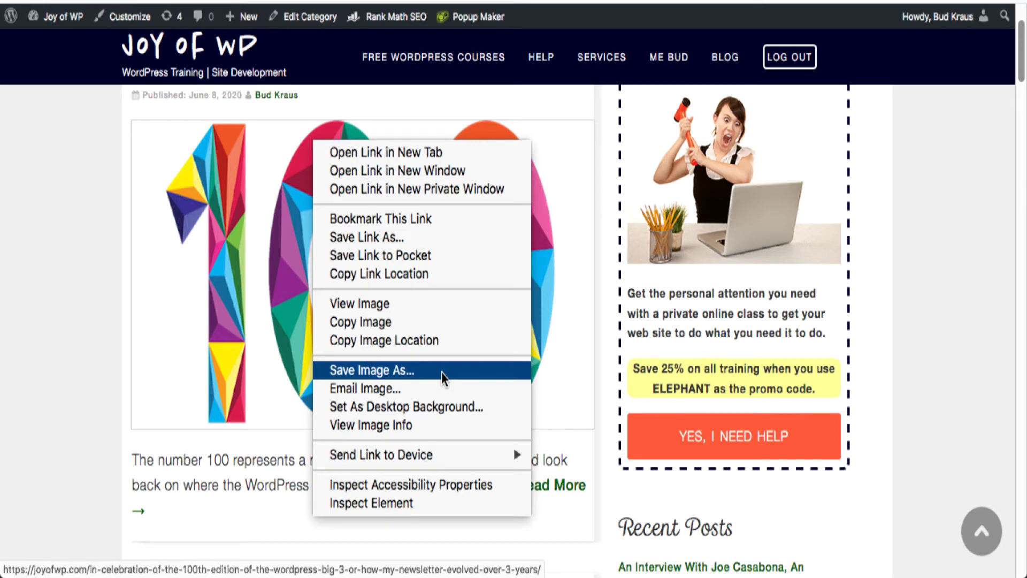
click(442, 424)
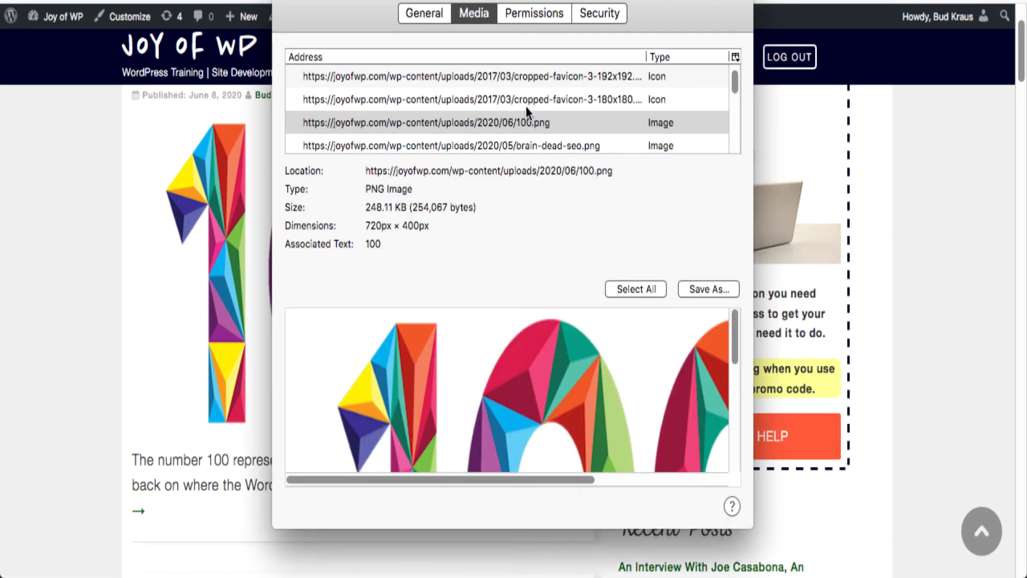
click(493, 119)
right_click(491, 119)
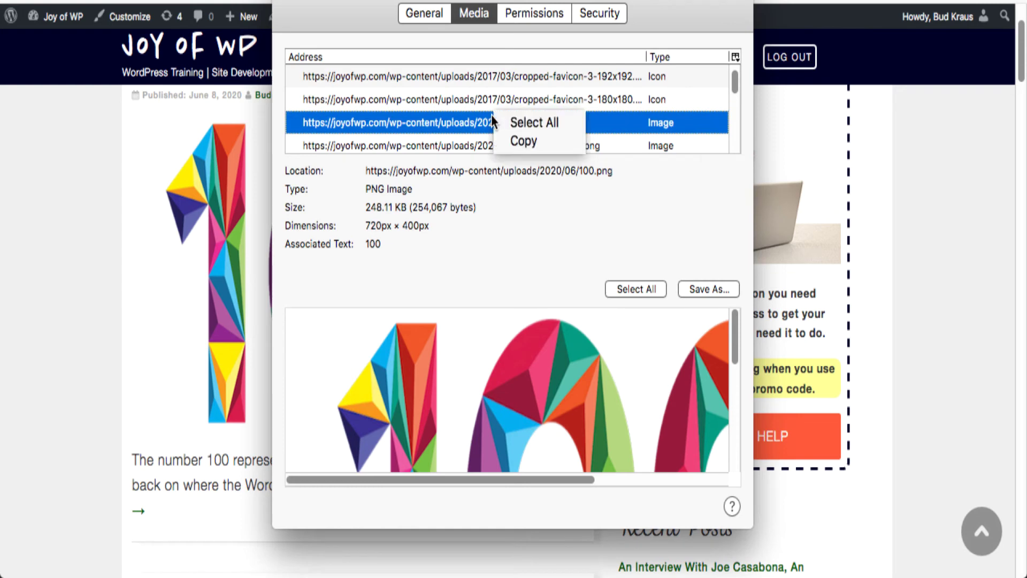
click(534, 141)
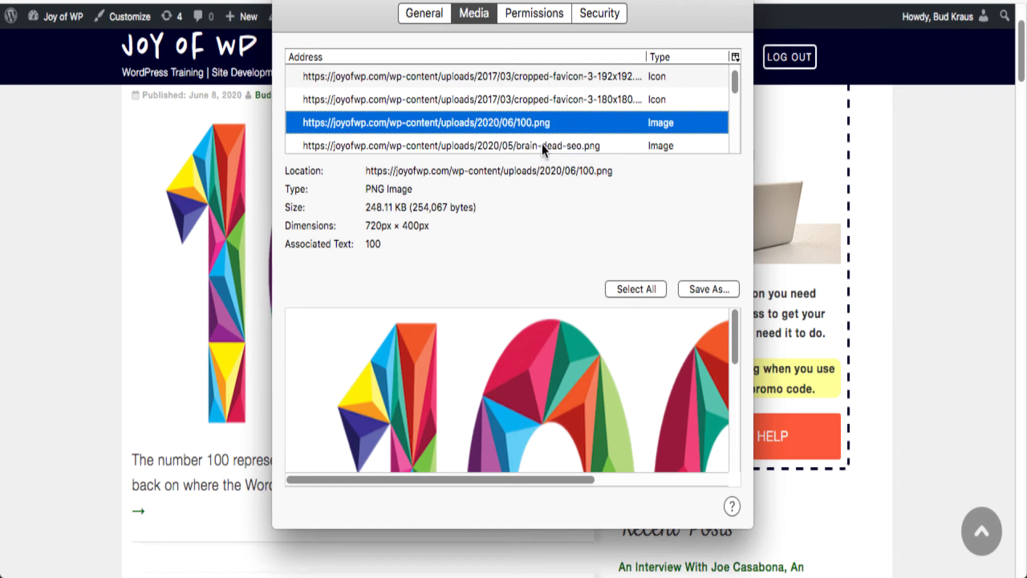
click(285, 3)
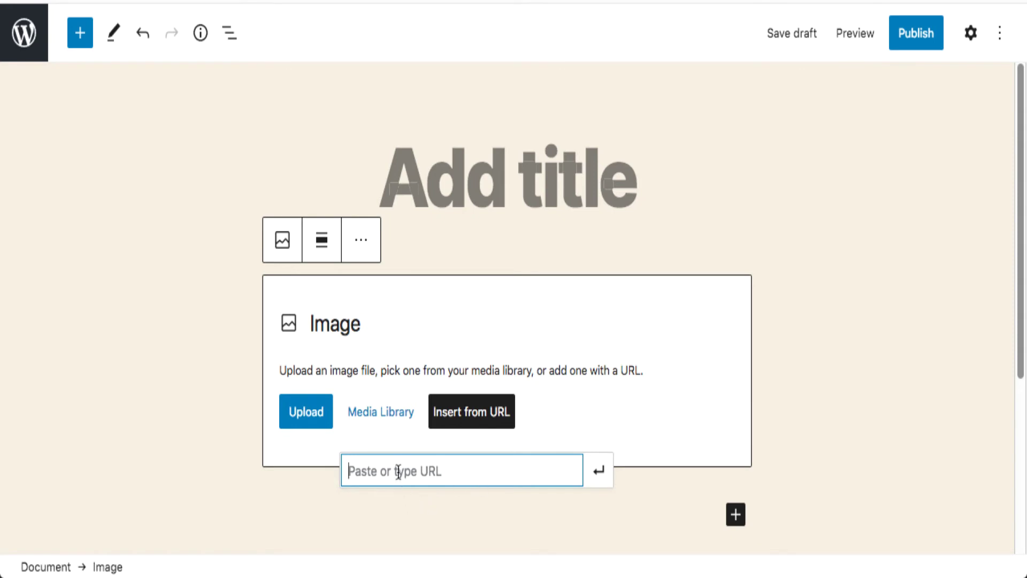
- Fill the Image block in the post with the picture from the copied 100.png URL
key(ctrl+v)
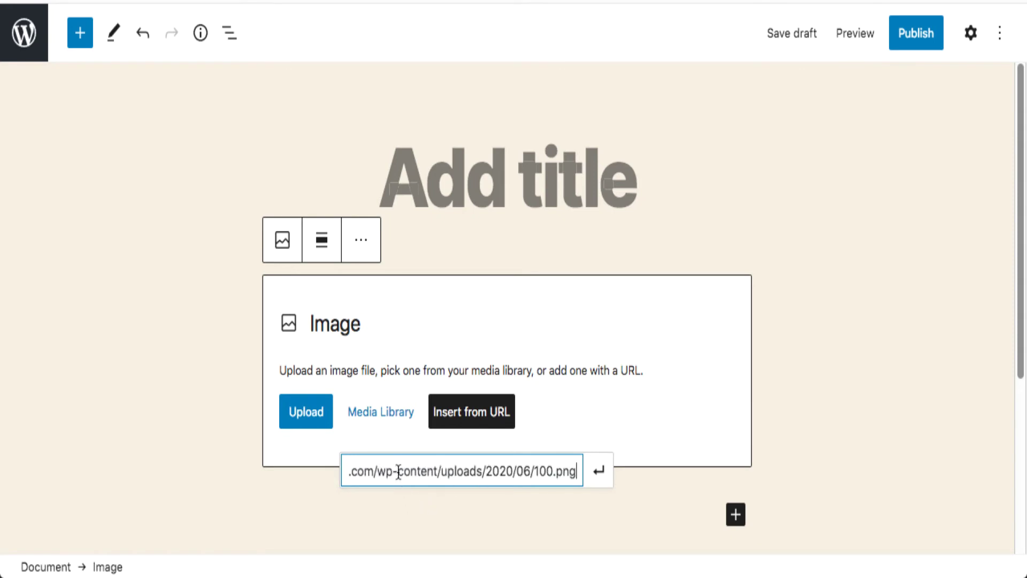
click(602, 477)
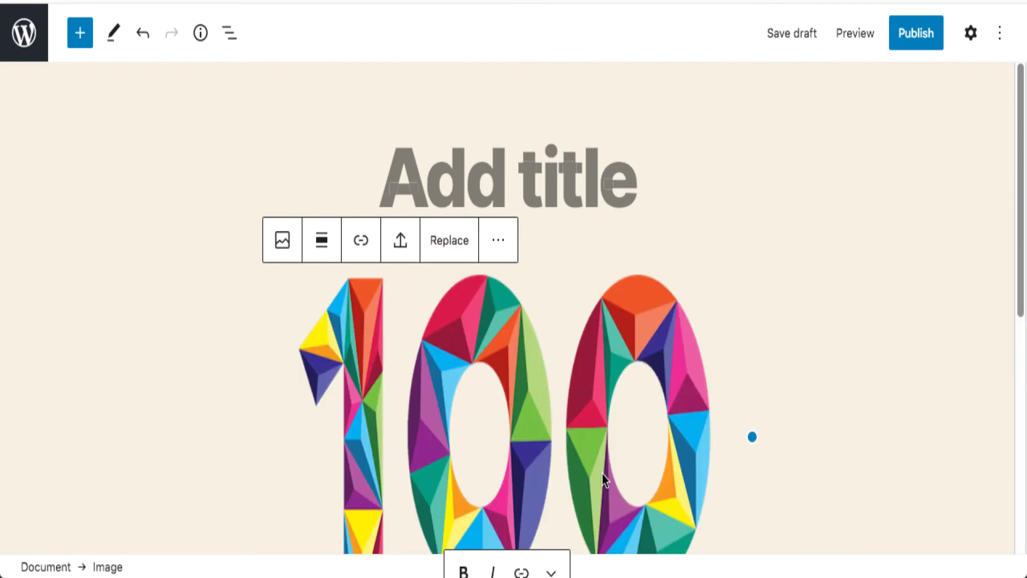
- Upload the externally linked 100 picture from the Image block to the site's media library
scroll(876, 348, down, 3)
scroll(876, 356, up, 1)
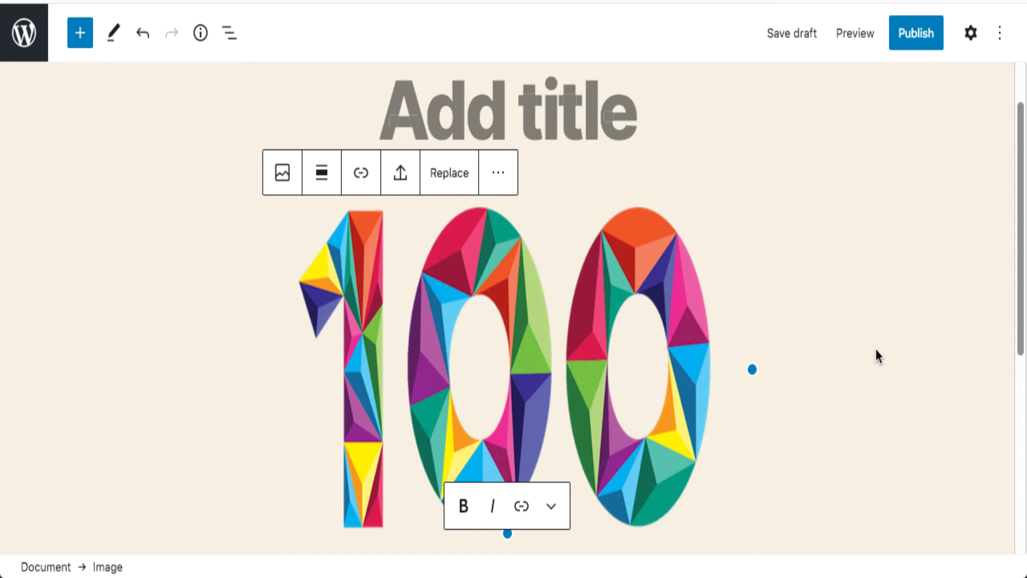
click(400, 177)
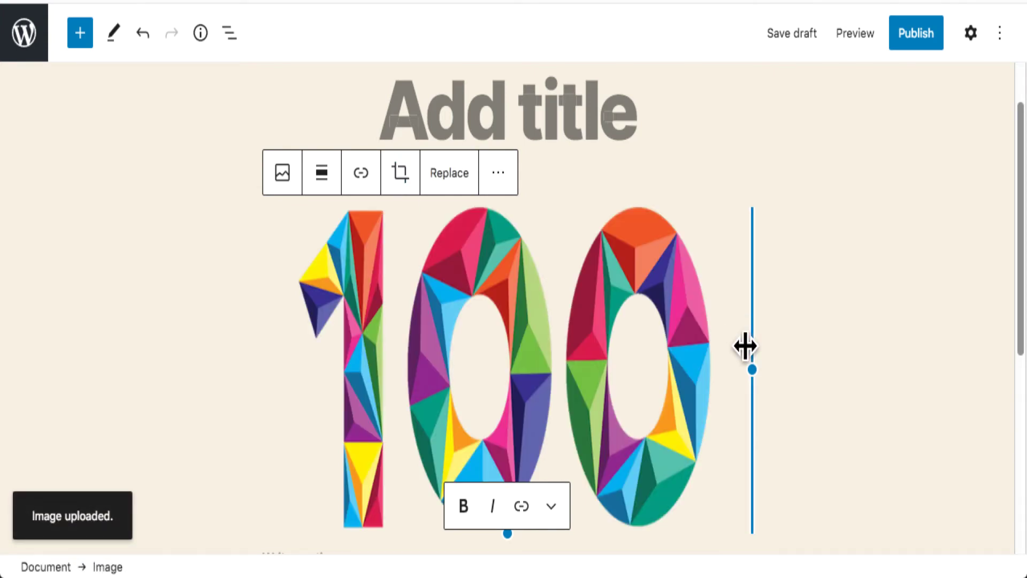
- Try rotating the 100 picture through a full turn in crop mode, and leave the block without applying
scroll(745, 345, up, 1)
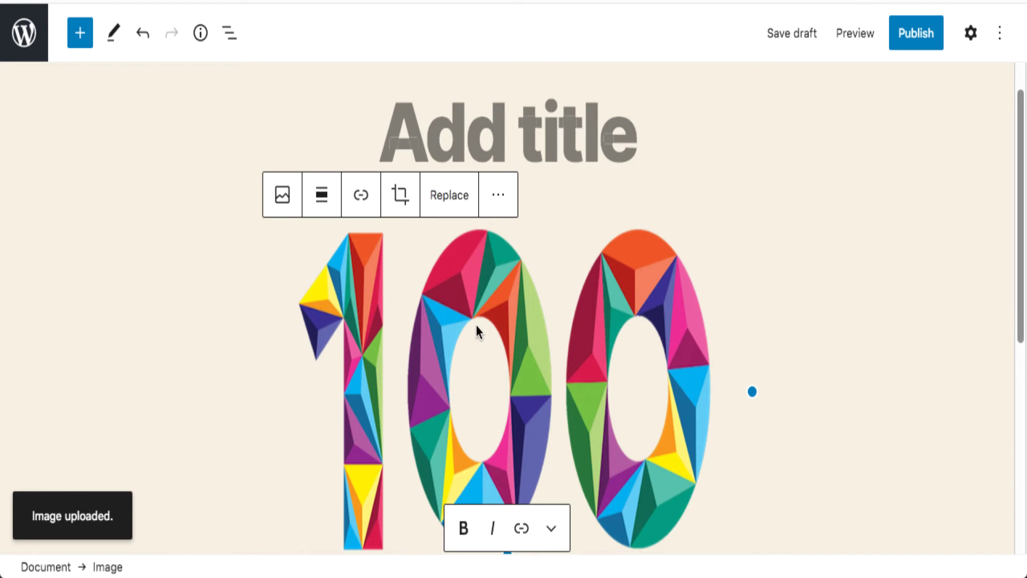
click(397, 202)
click(419, 203)
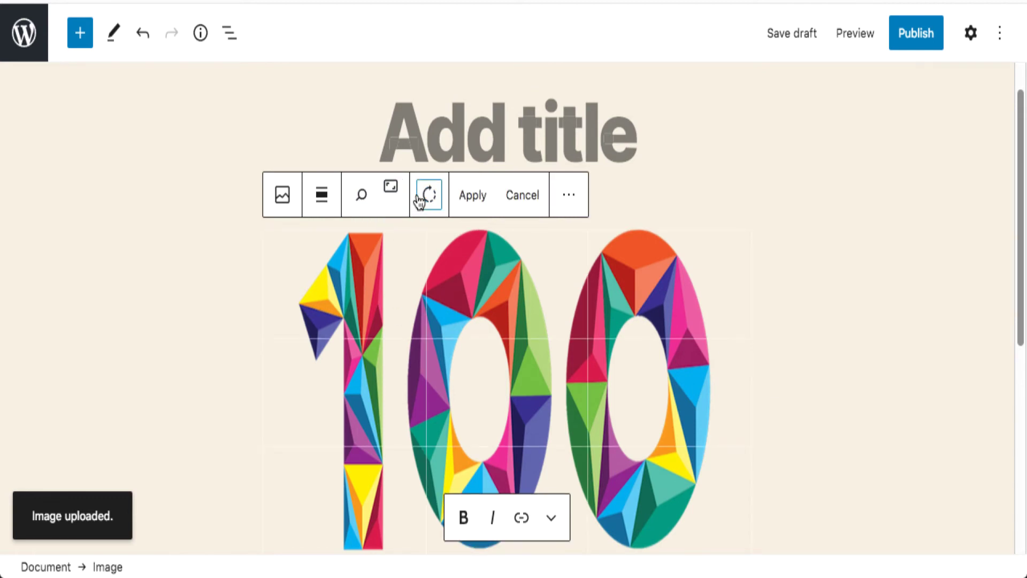
click(420, 202)
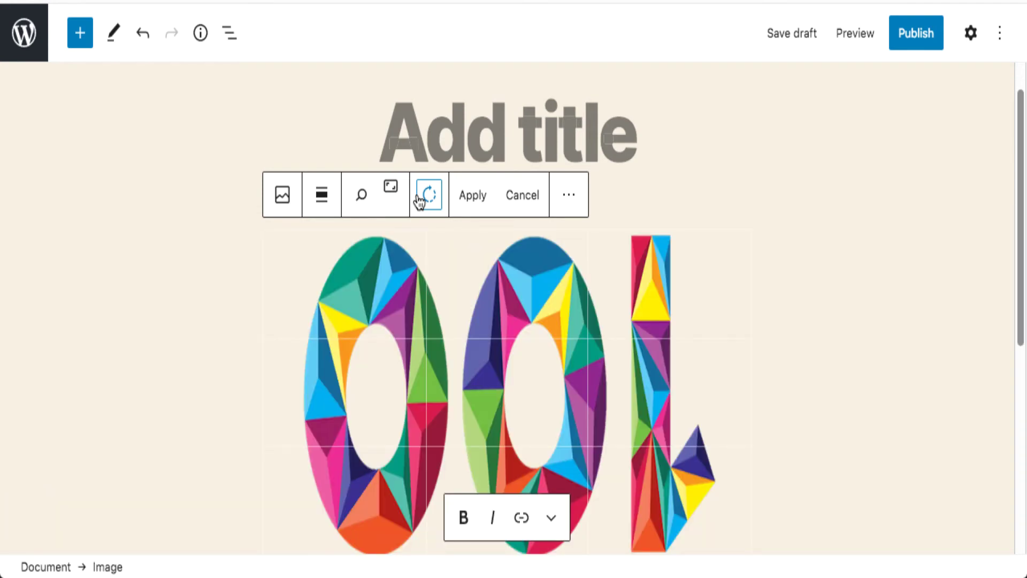
click(419, 201)
click(419, 200)
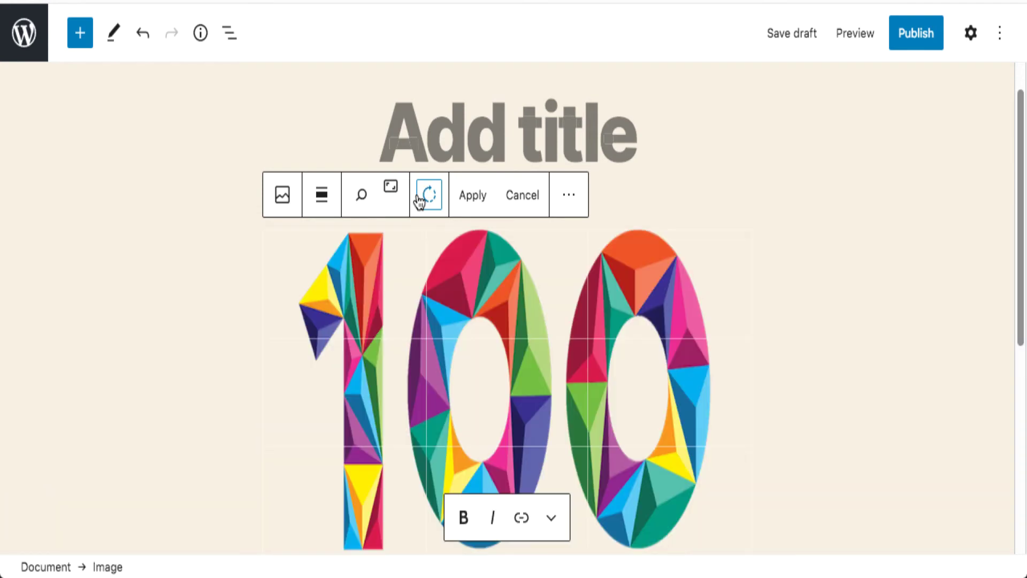
click(775, 256)
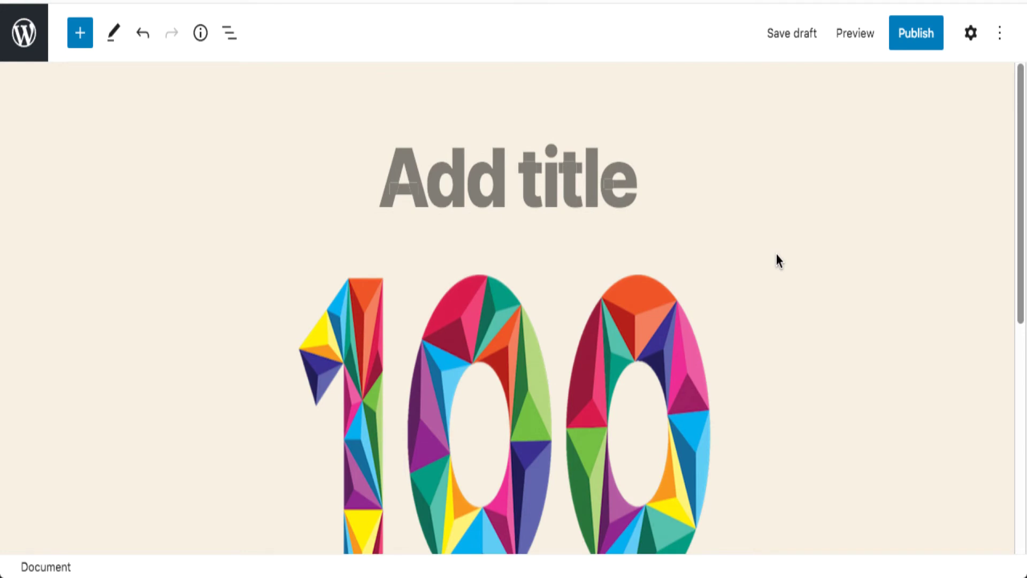
scroll(776, 255, down, 3)
scroll(776, 254, up, 2)
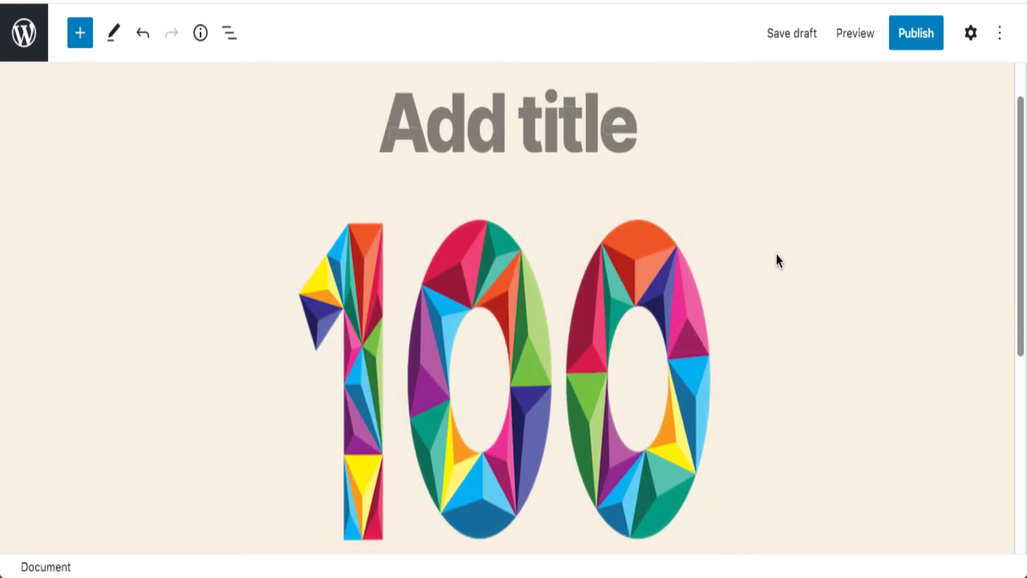
- Leave the post editor, open the Media Library in grid view, and look through the stored images
click(46, 15)
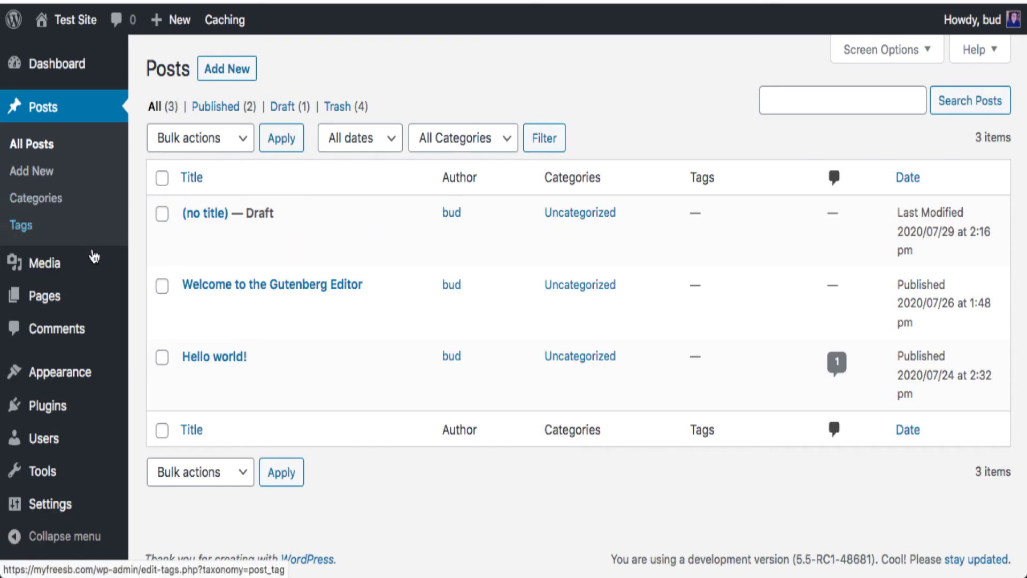
mouse_move(95, 261)
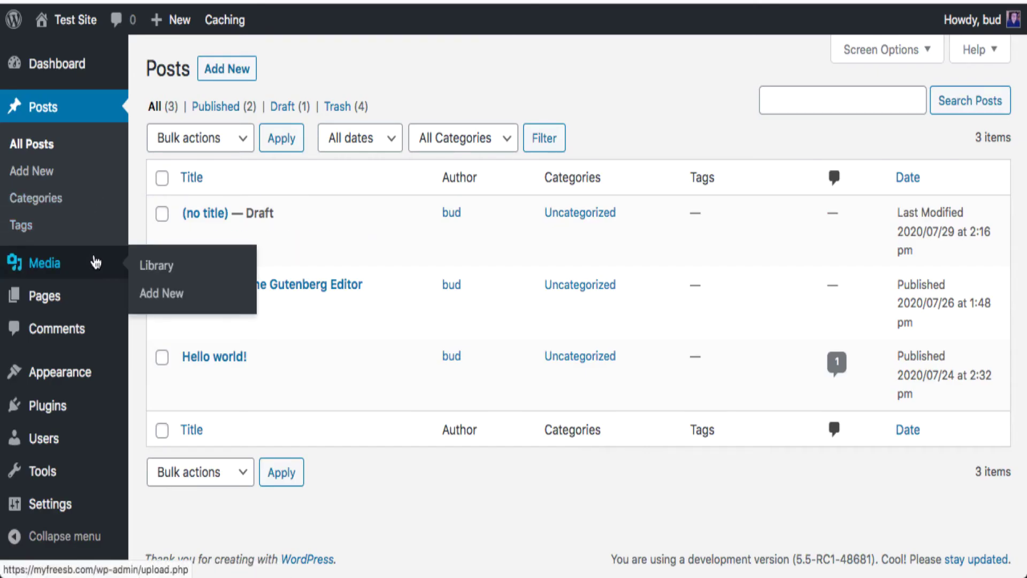
click(163, 276)
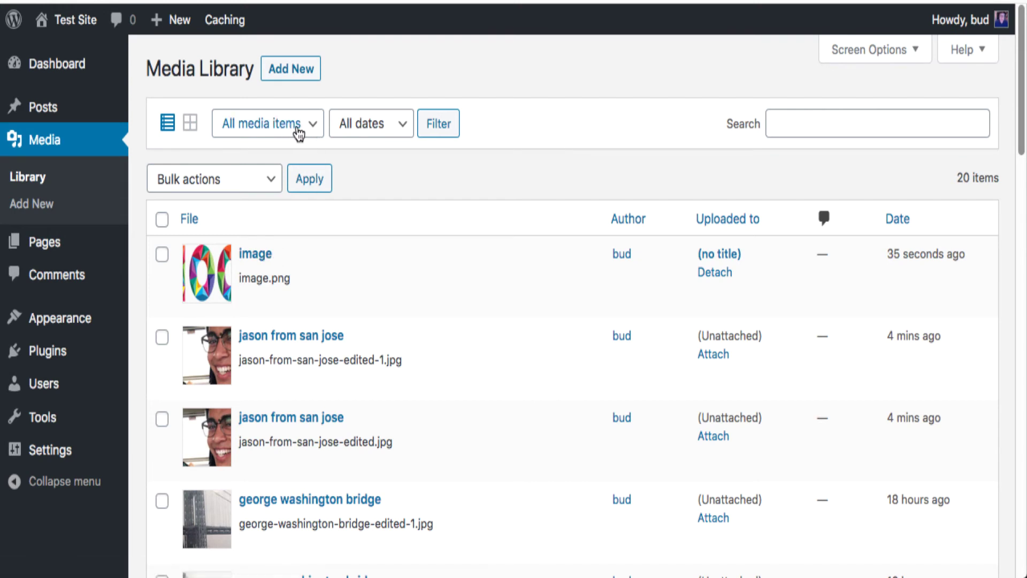
click(191, 128)
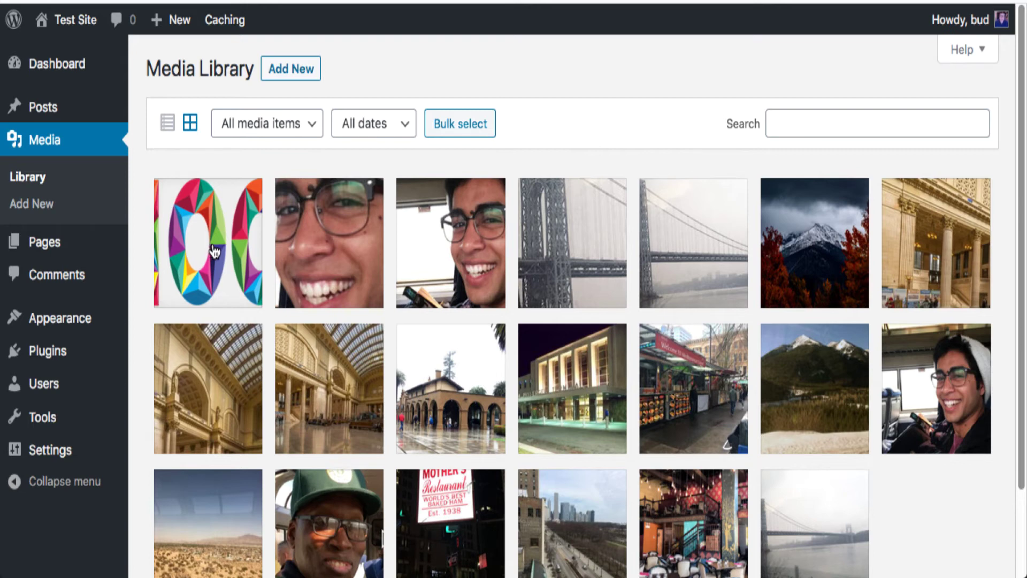
scroll(808, 387, down, 2)
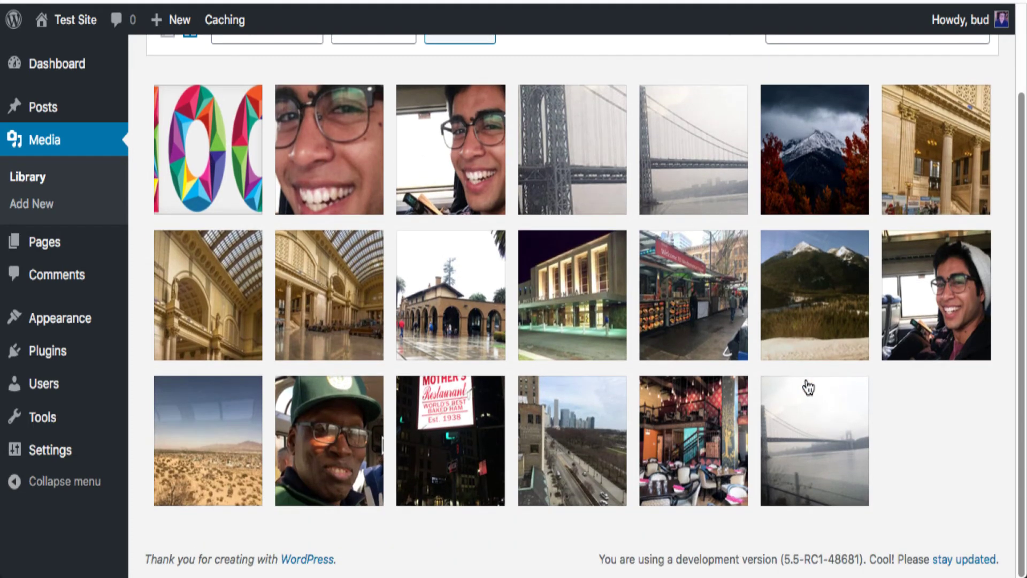
scroll(936, 316, up, 1)
scroll(936, 316, up, 2)
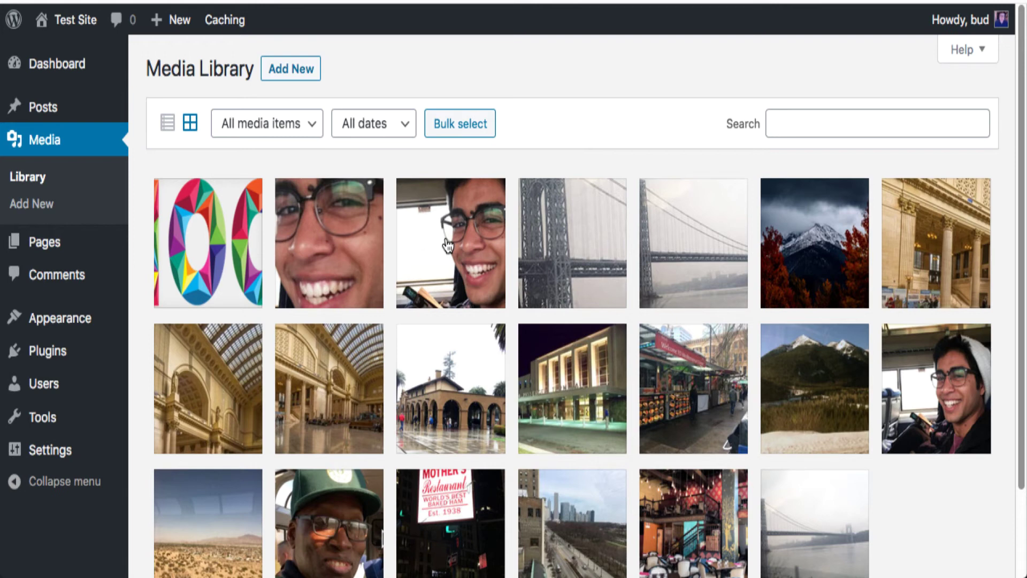
scroll(448, 245, down, 1)
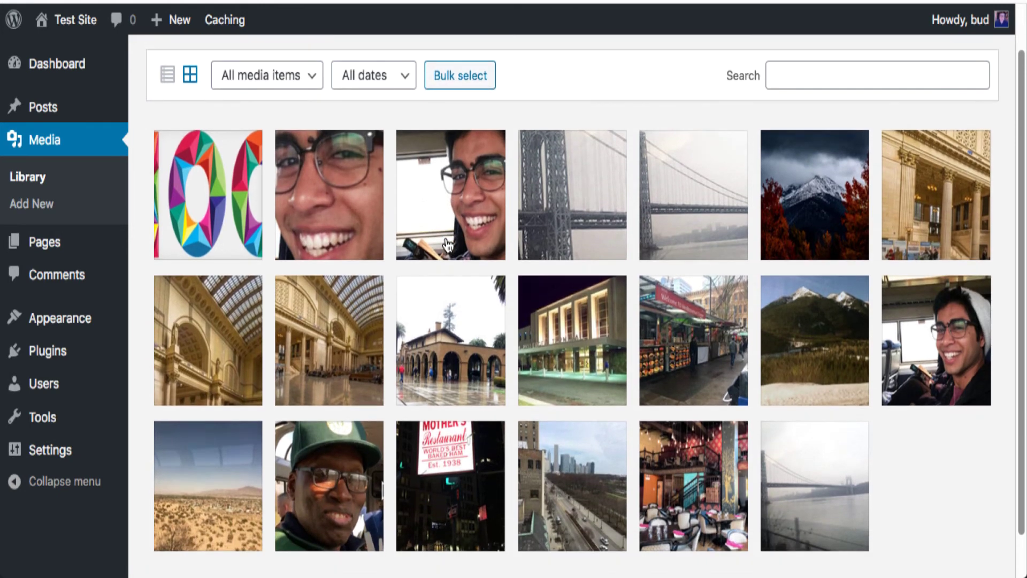
scroll(448, 245, up, 1)
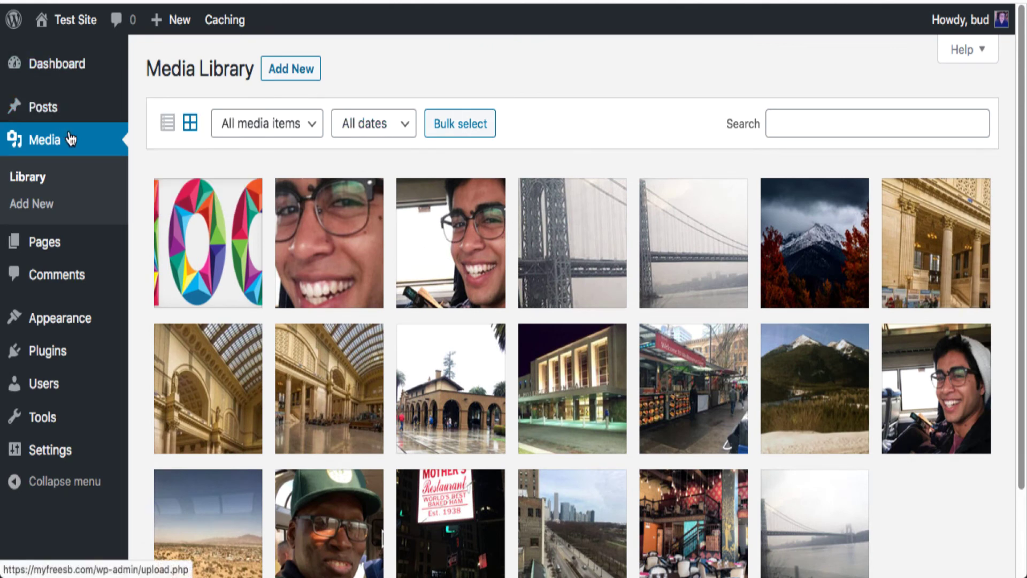
- Open the "Welcome to the Gutenberg Editor" post for editing from the list of all posts
mouse_move(58, 109)
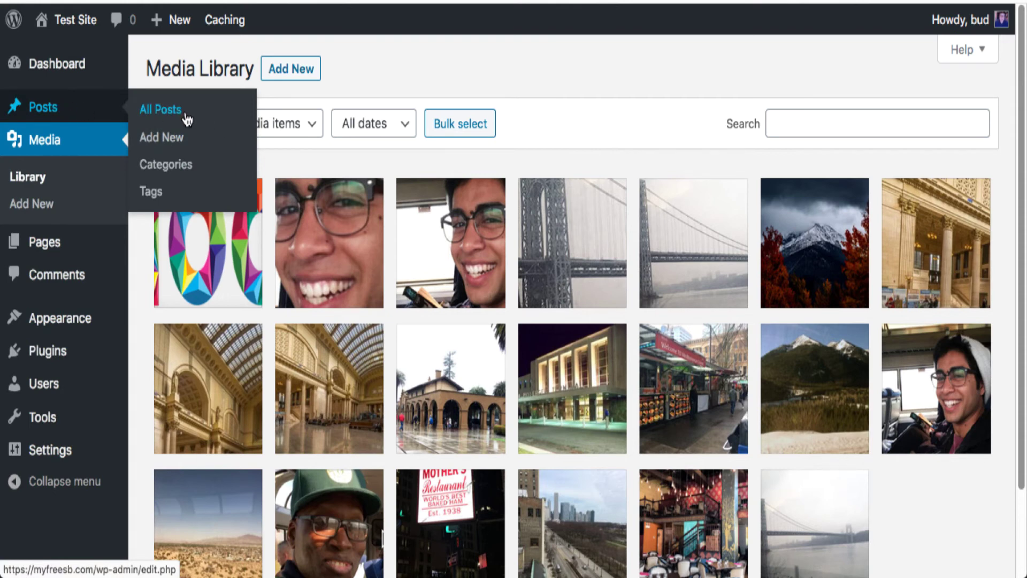
click(56, 112)
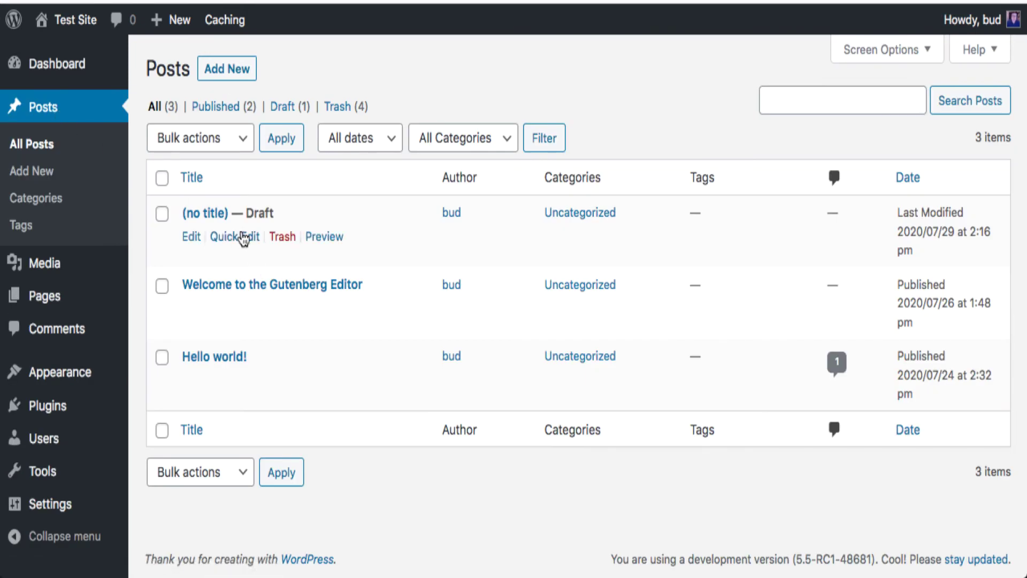
mouse_move(171, 286)
click(194, 298)
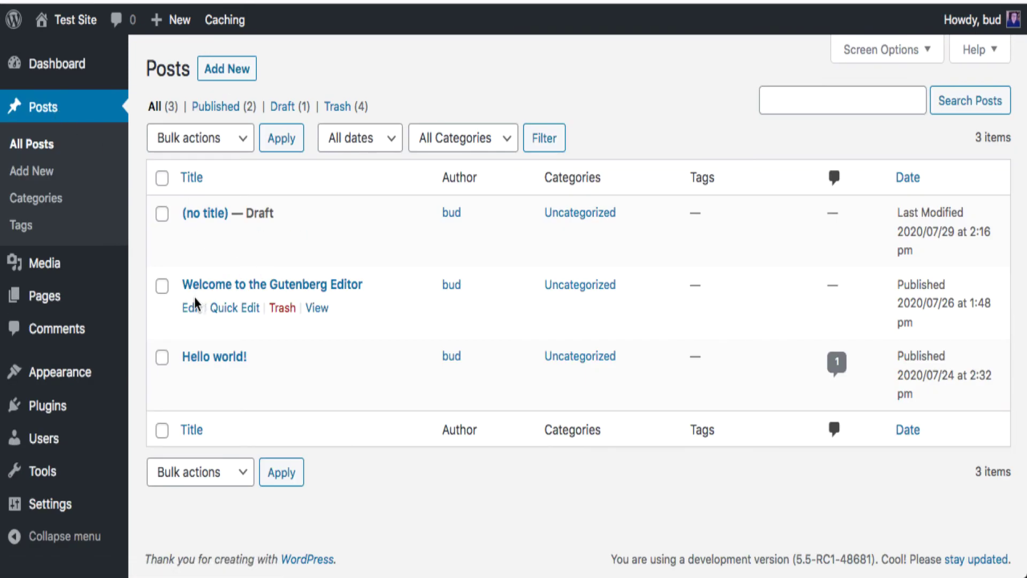
click(189, 303)
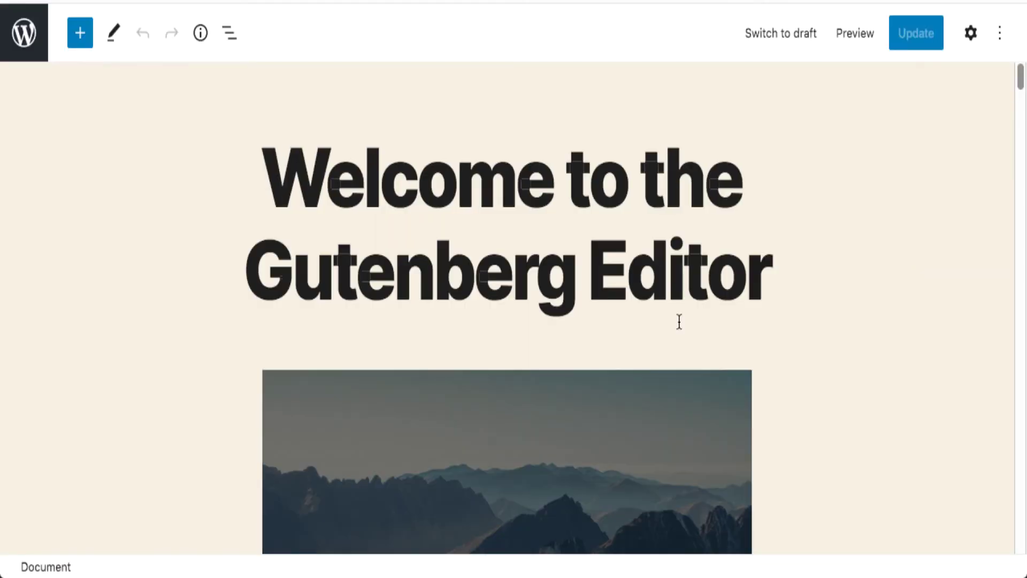
- Select the full text of the paragraph beginning "The goal of this new editor", and clear the selection again
scroll(679, 321, down, 10)
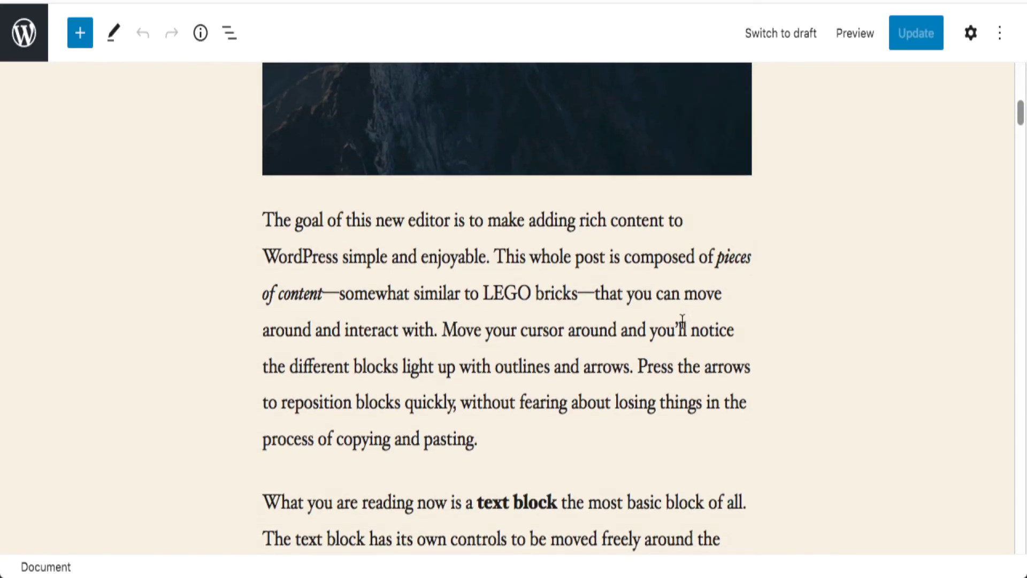
scroll(682, 322, down, 2)
scroll(681, 321, up, 3)
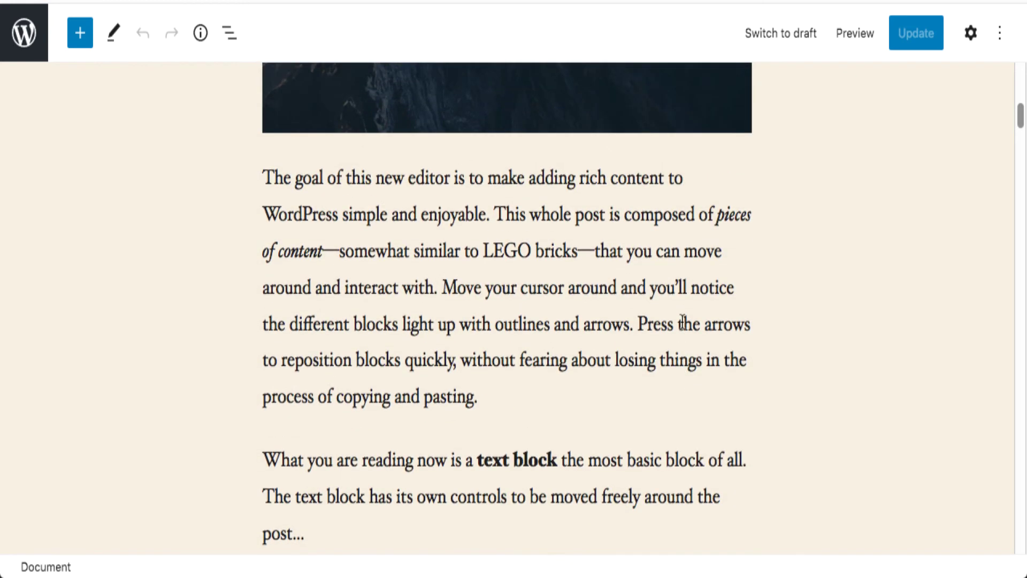
mouse_move(263, 177)
mouse_down()
mouse_move(690, 259)
mouse_move(690, 451)
mouse_move(695, 416)
mouse_up()
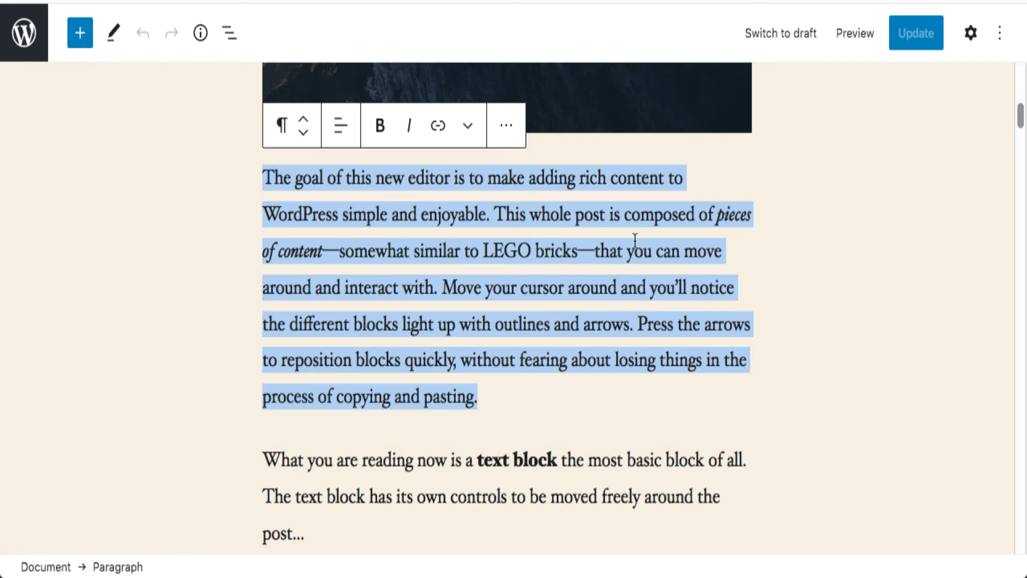
click(559, 484)
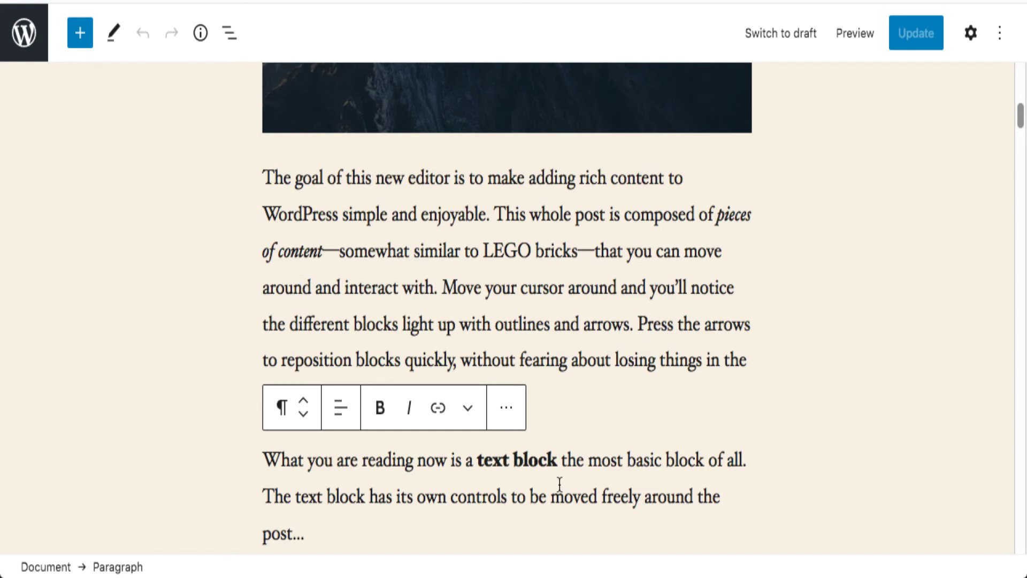
click(588, 296)
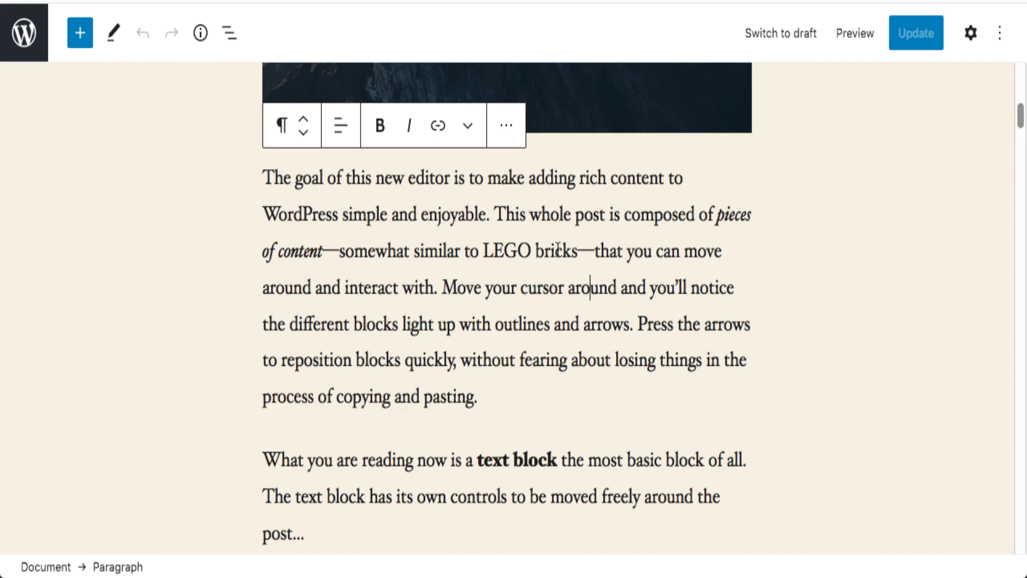
- Select the run of blocks from the "The goal of this new editor" paragraph past the mountain image, and show their block settings
drag(263, 176, 800, 461)
scroll(800, 460, up, 8)
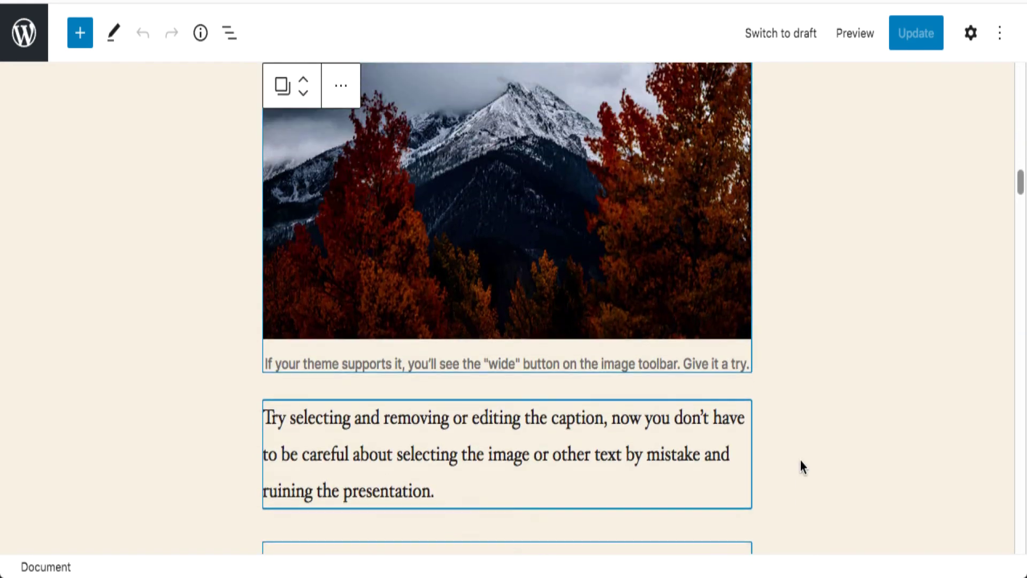
scroll(800, 461, up, 10)
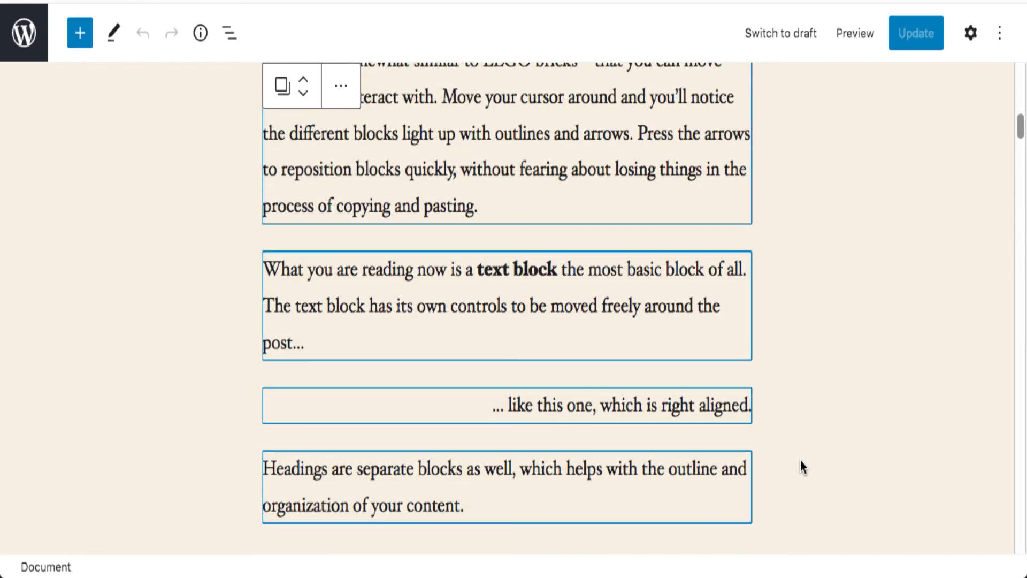
scroll(800, 460, up, 2)
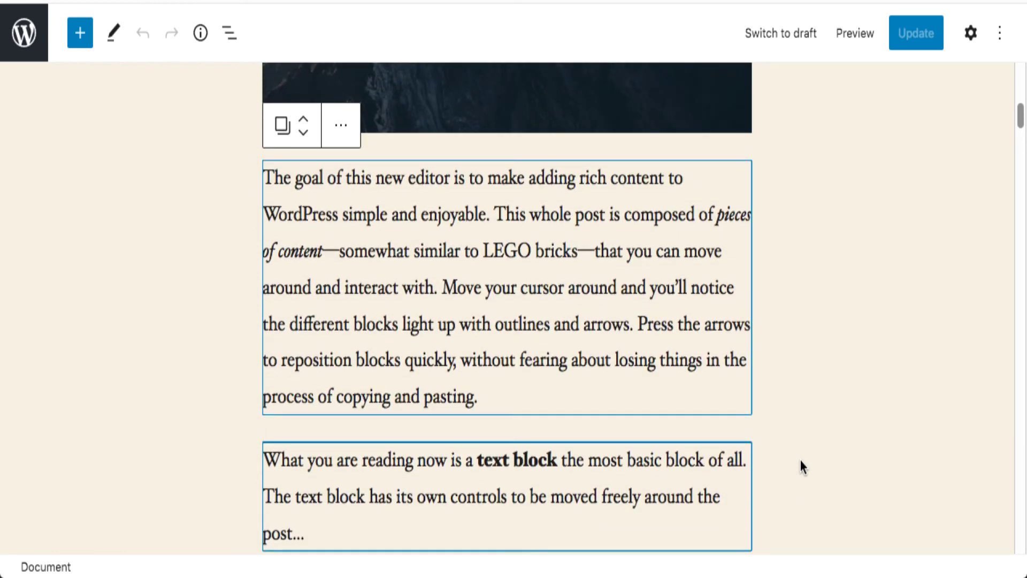
scroll(800, 461, down, 6)
scroll(800, 461, down, 3)
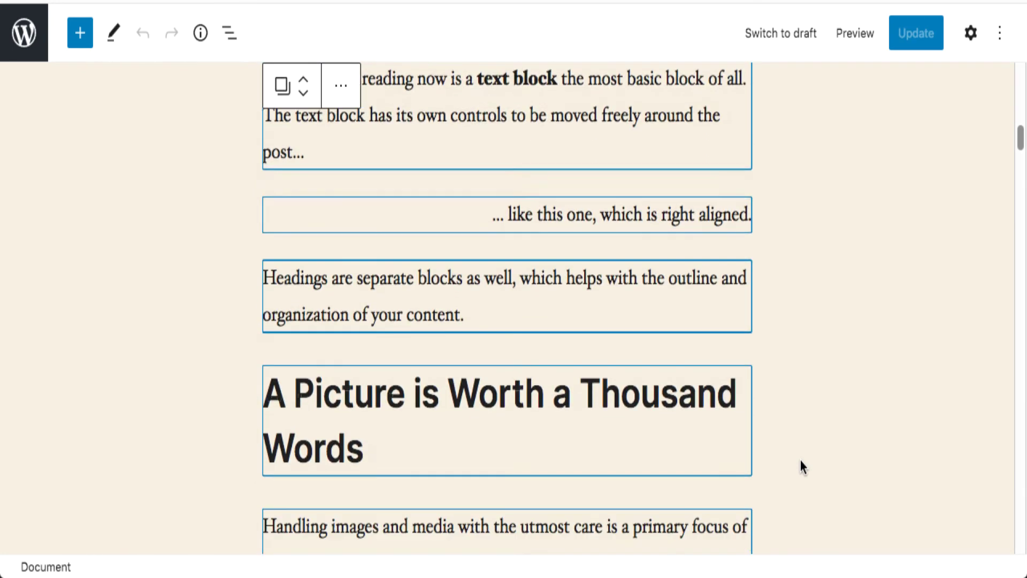
scroll(801, 461, up, 5)
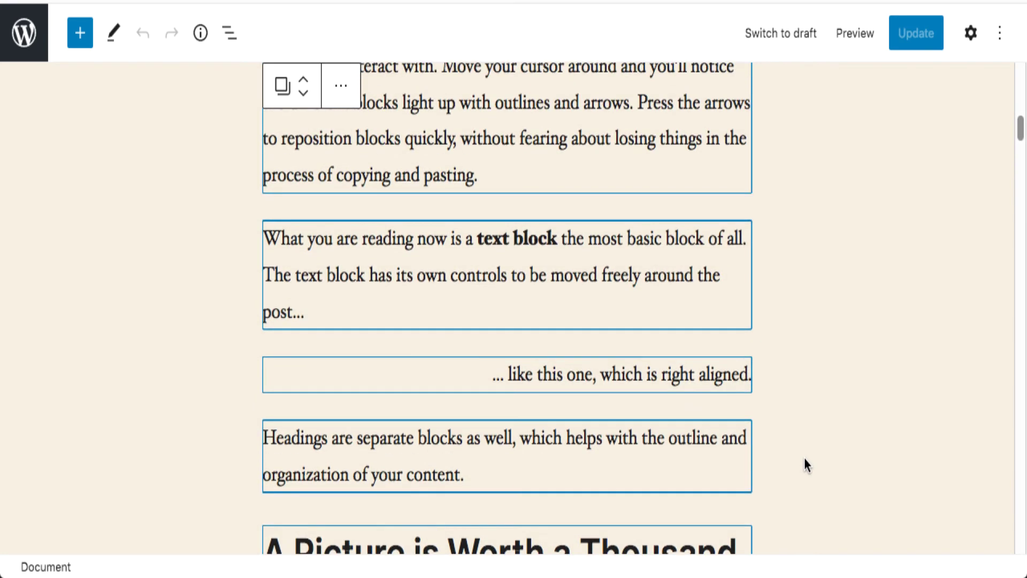
click(972, 38)
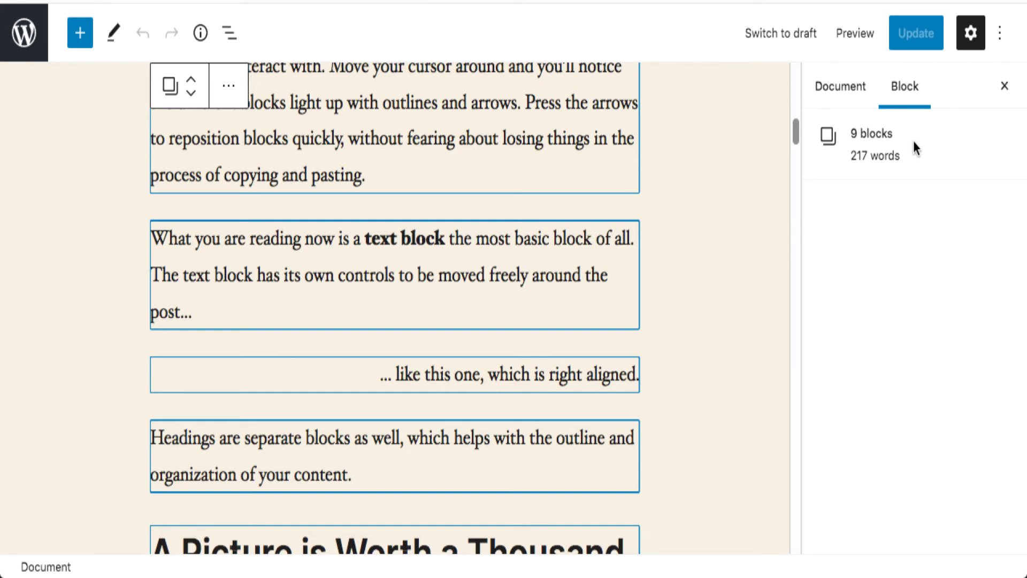
- Select the "The goal of this new editor" and "What you are reading now" paragraphs together, and set their preset text size to Large
click(507, 274)
scroll(507, 275, up, 5)
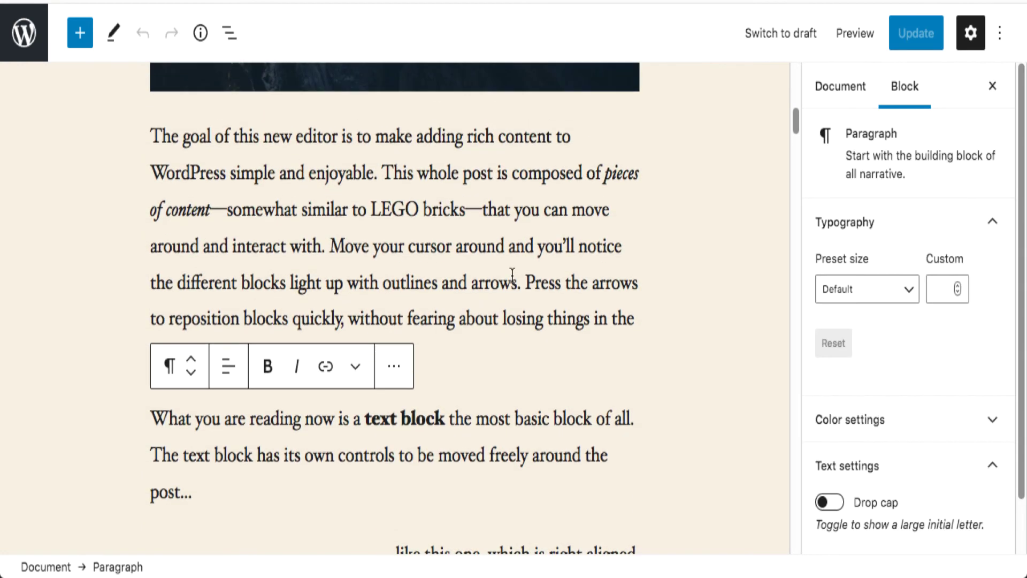
click(194, 155)
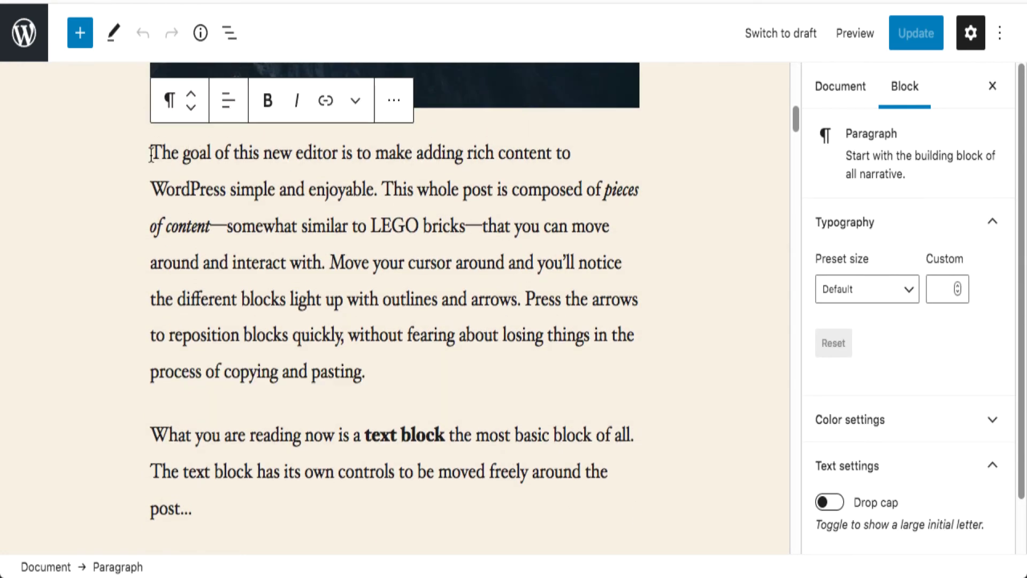
drag(151, 154, 594, 499)
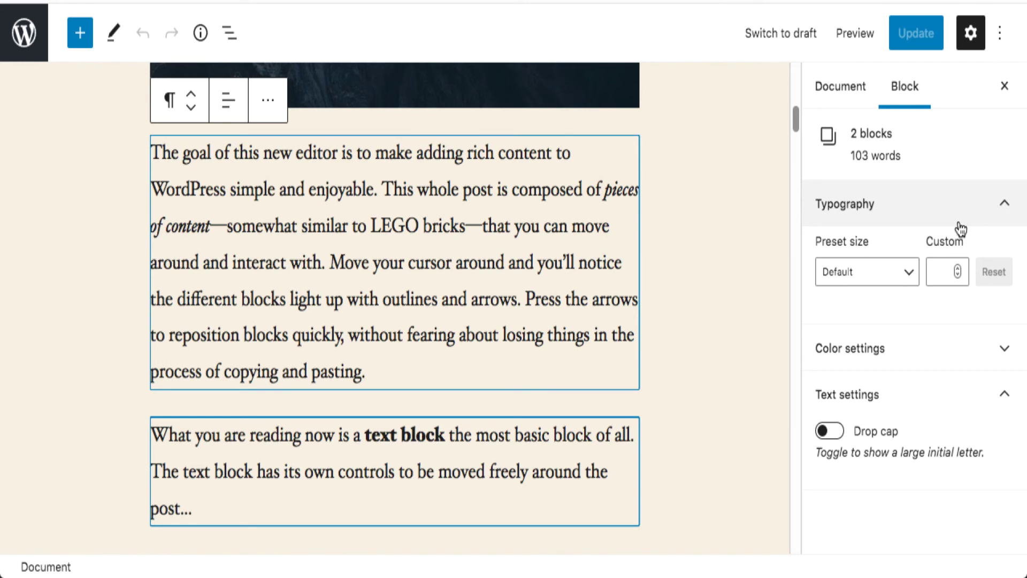
click(901, 275)
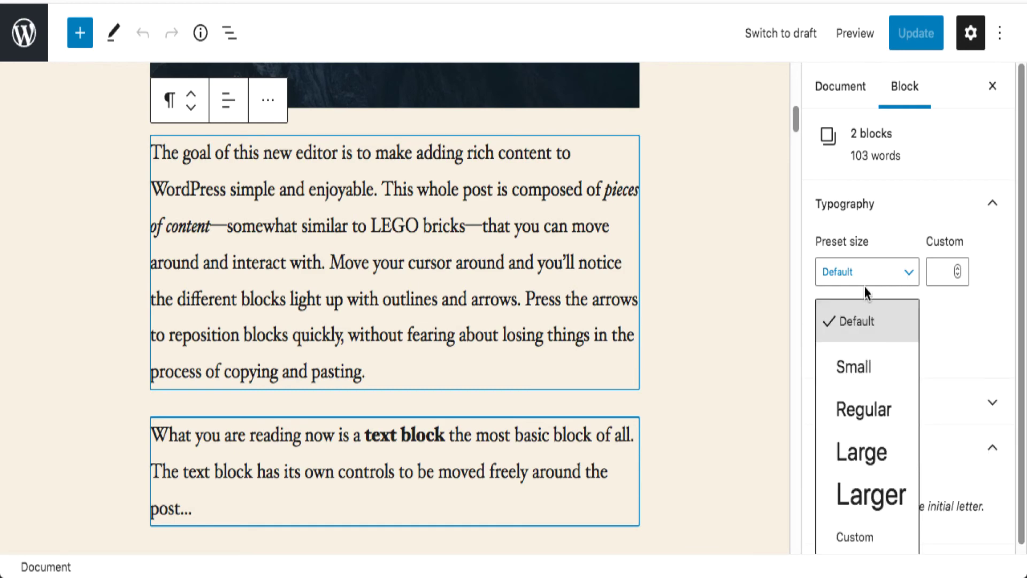
click(874, 452)
scroll(664, 267, down, 8)
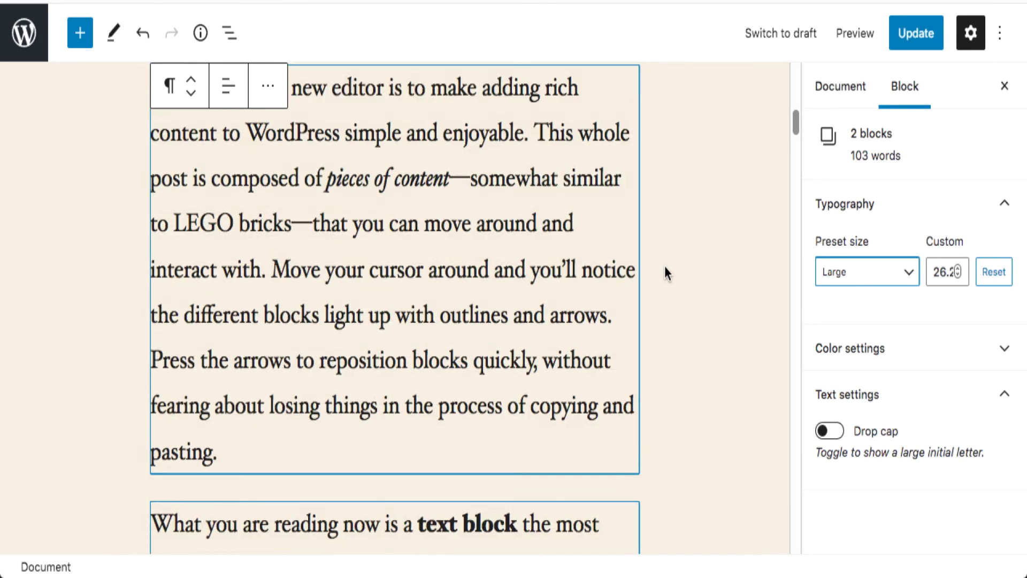
- Examine the text size of the two selected paragraphs compared with the surrounding blocks
scroll(664, 270, up, 2)
scroll(664, 265, up, 8)
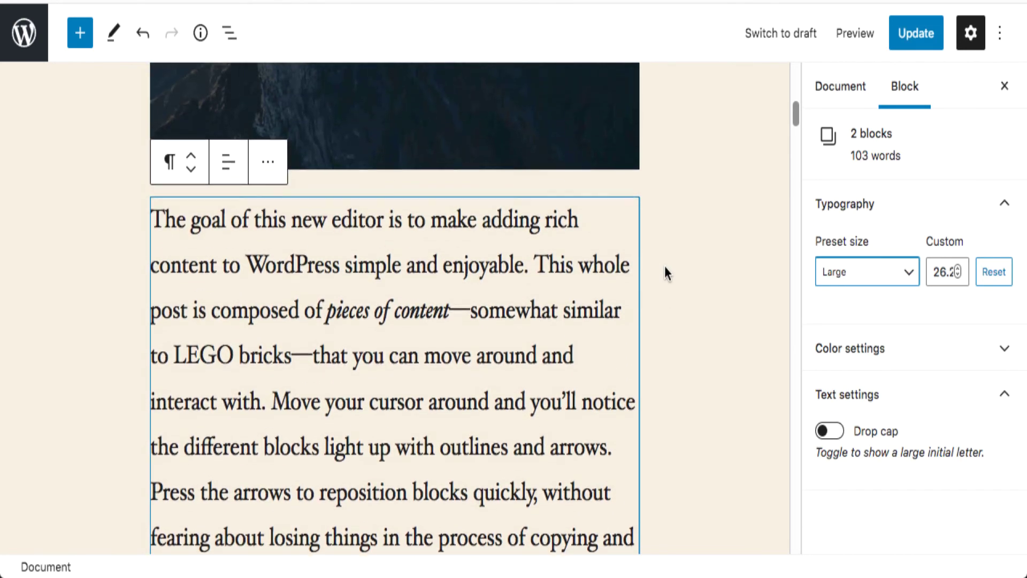
scroll(563, 274, down, 3)
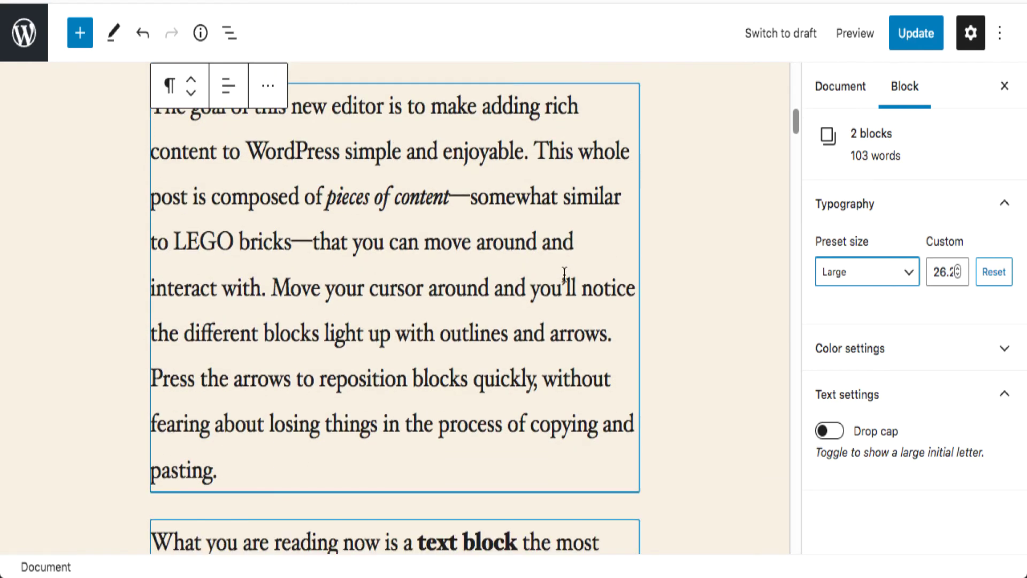
scroll(565, 274, down, 2)
scroll(565, 275, down, 1)
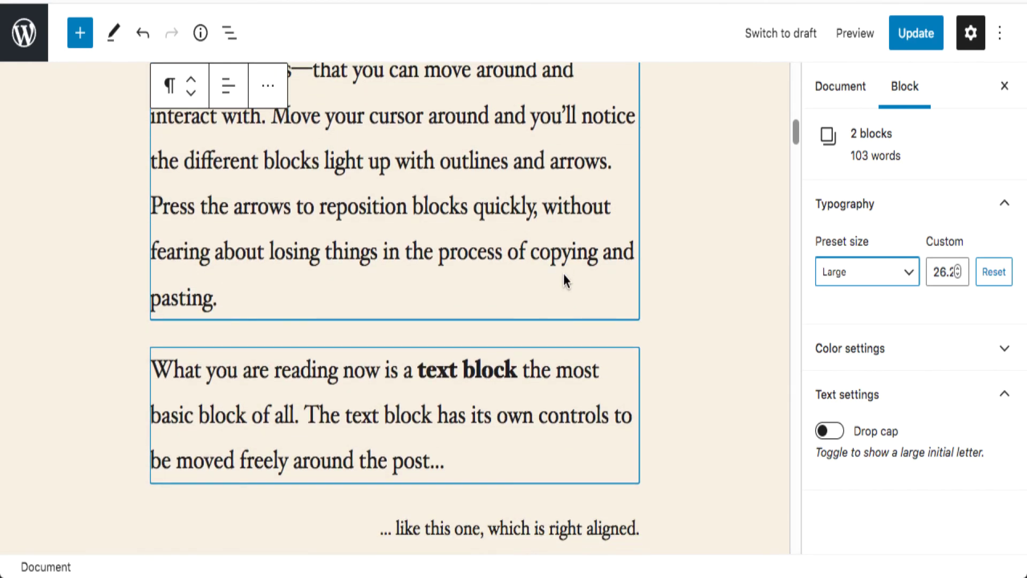
scroll(563, 274, up, 4)
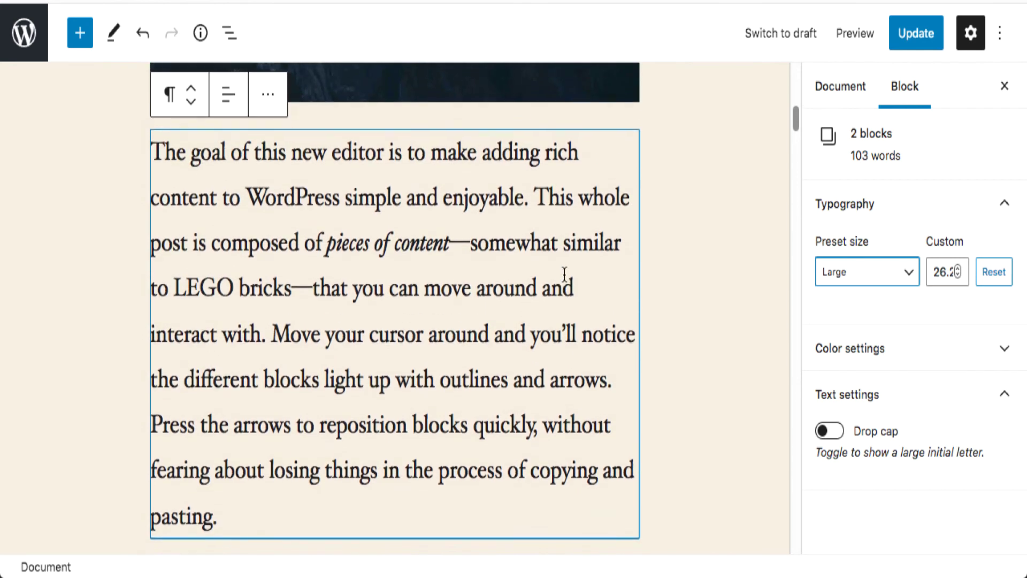
scroll(565, 274, up, 4)
scroll(564, 274, down, 2)
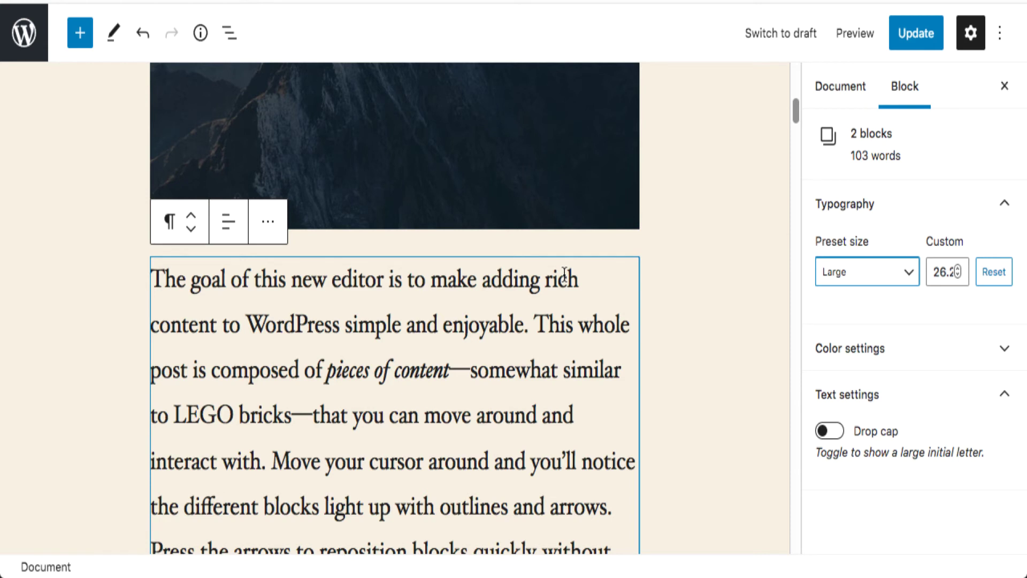
- Exit the post editor to the list of posts, leaving the page without saving the changes
key(ctrl+grave)
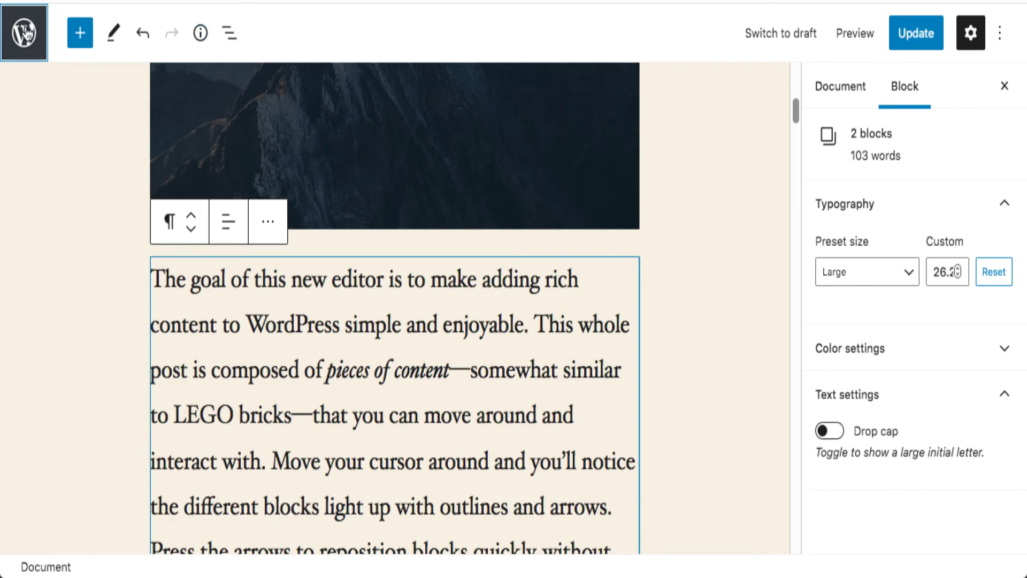
key(Return)
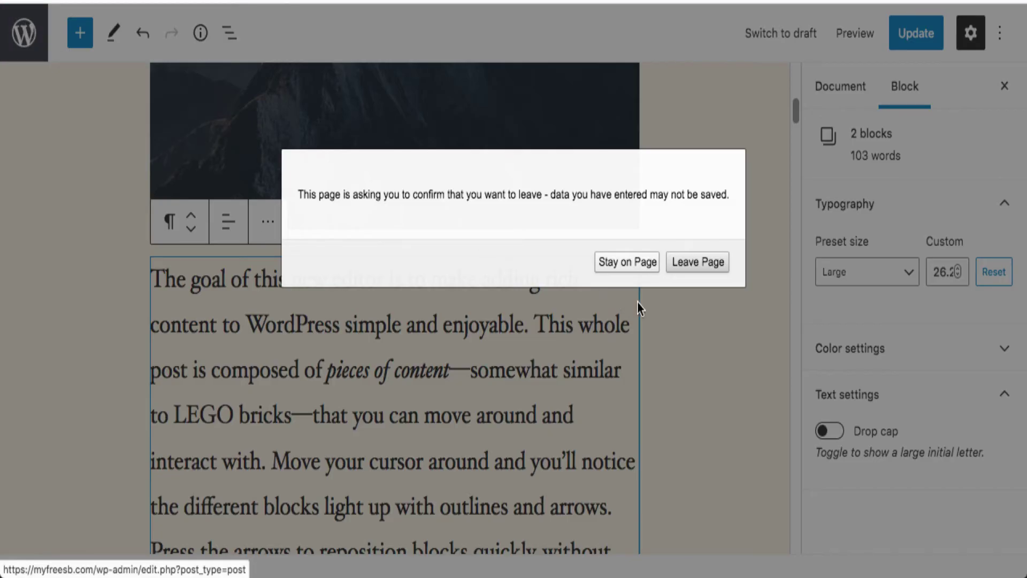
click(703, 263)
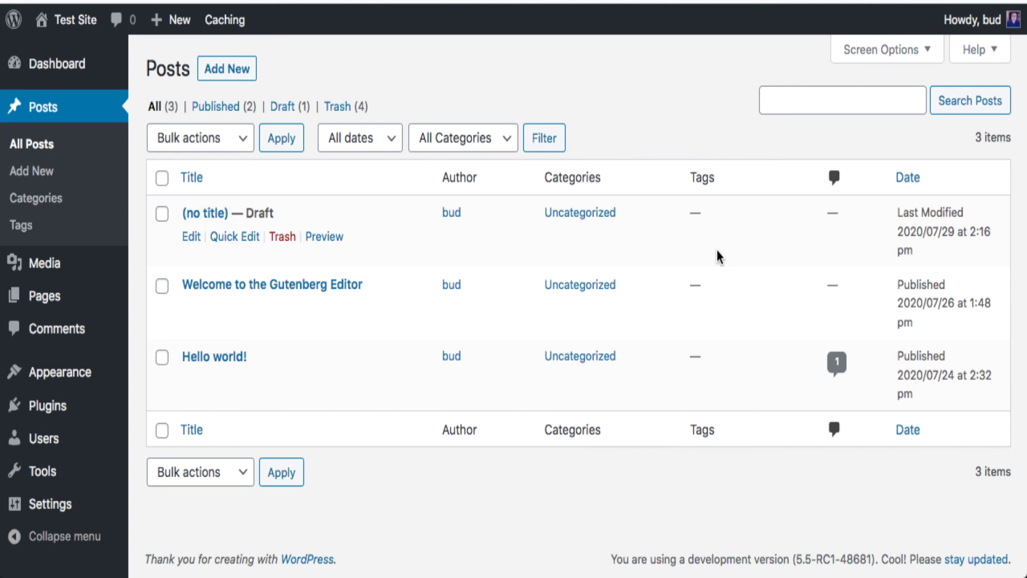
- Open the list of installed plugins and look over its Automatic Updates column
mouse_move(50, 412)
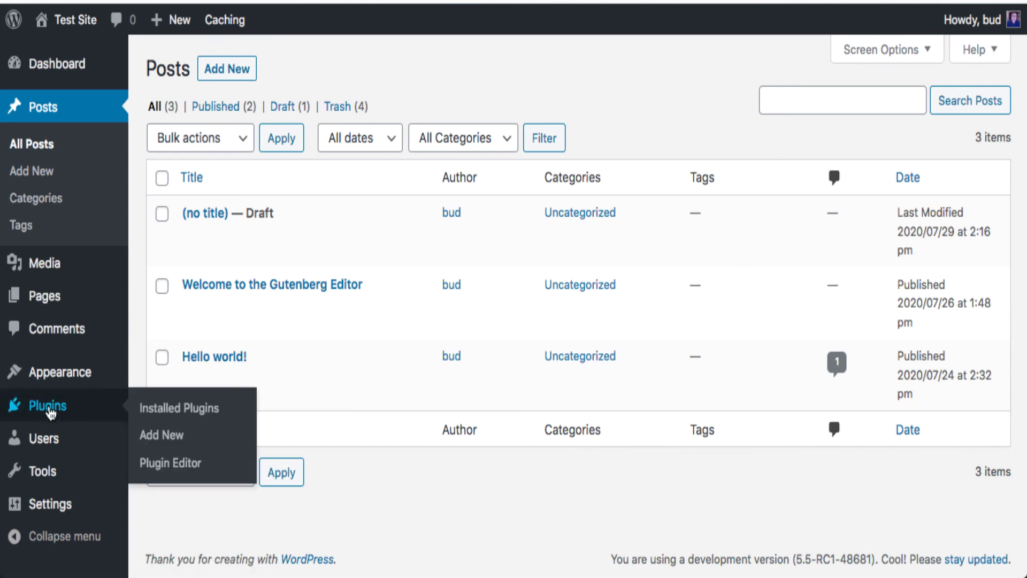
click(177, 408)
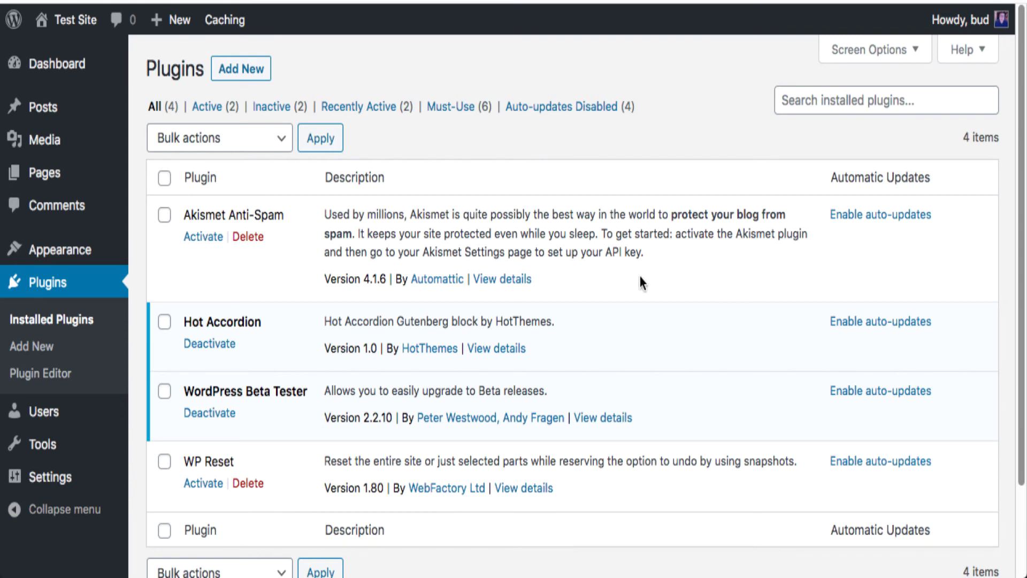
scroll(643, 280, down, 3)
scroll(644, 280, up, 3)
- Enable auto-updates for the Akismet Anti-Spam, Hot Accordion and WordPress Beta Tester plugins
click(847, 220)
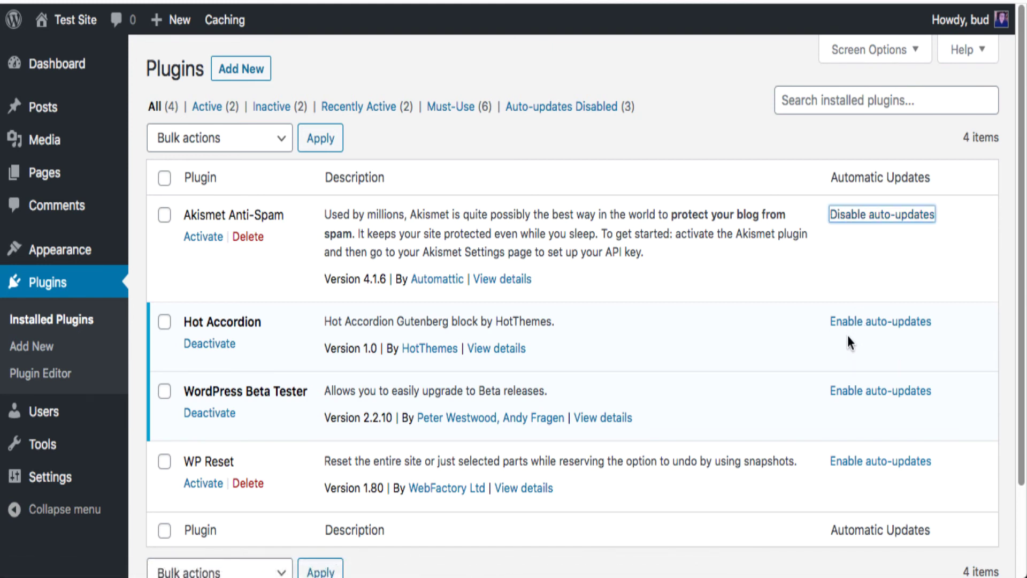
click(866, 325)
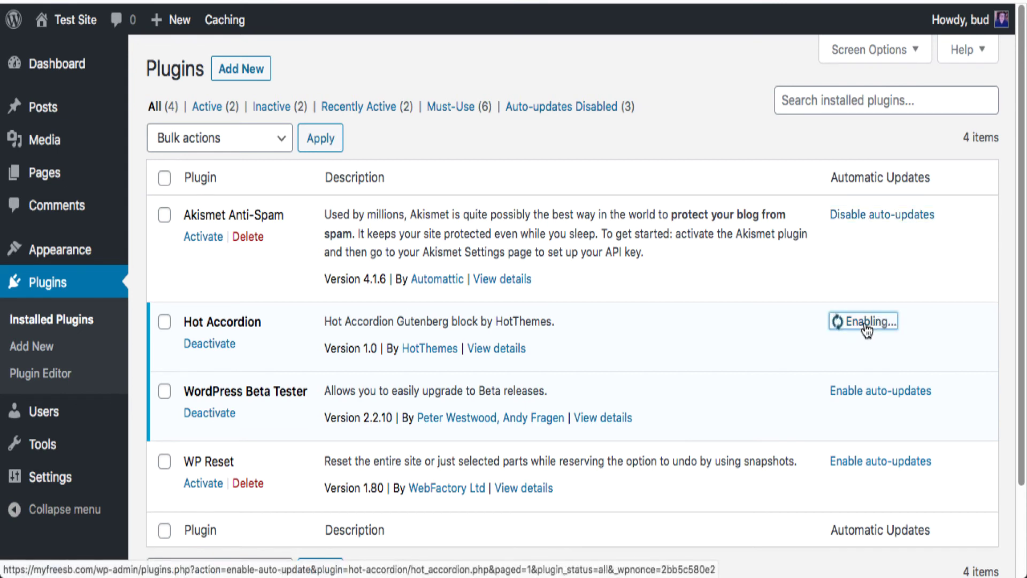
click(863, 392)
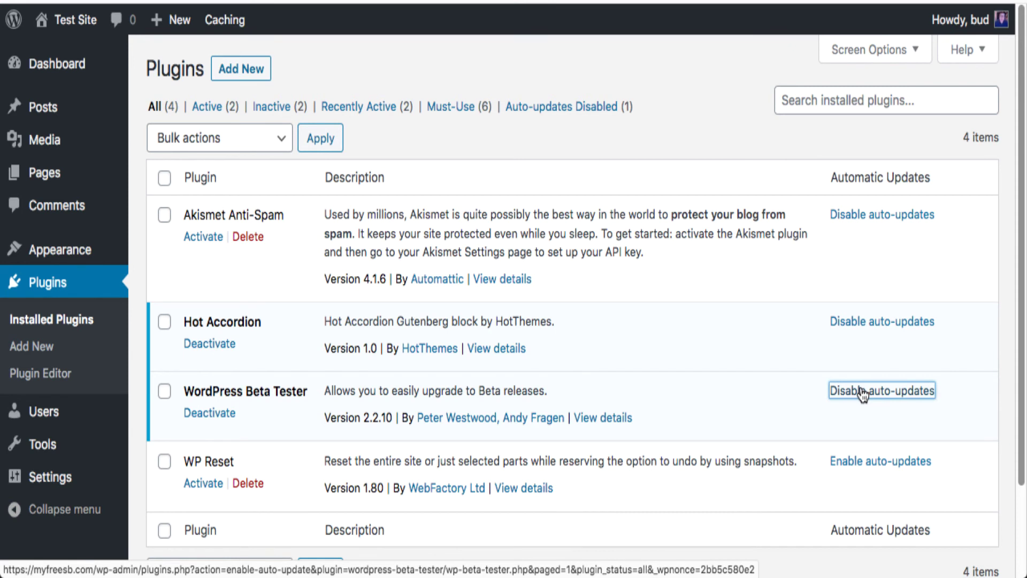
- Disable auto-updates again for the WordPress Beta Tester, Hot Accordion and Akismet Anti-Spam plugins
click(864, 394)
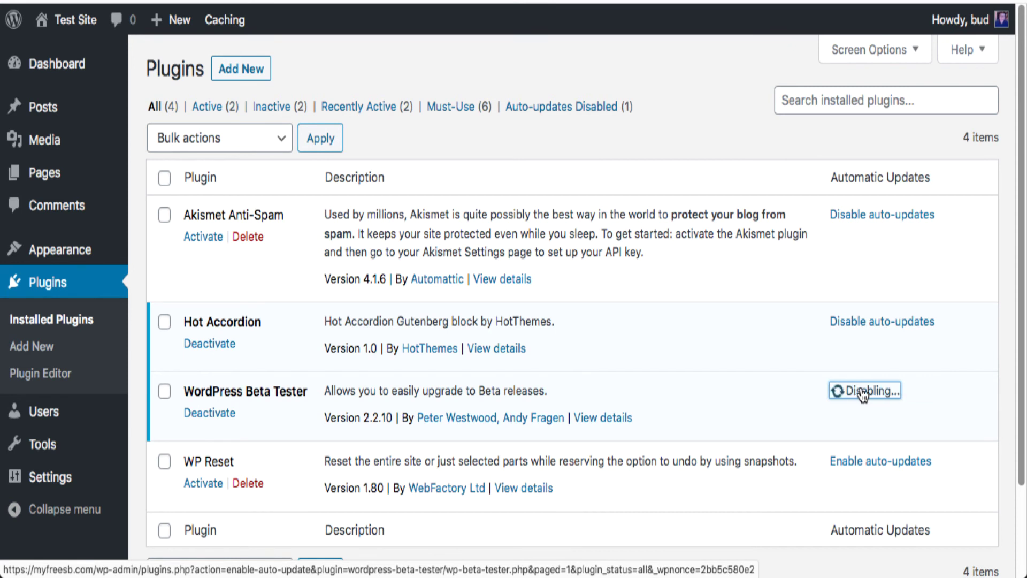
click(869, 328)
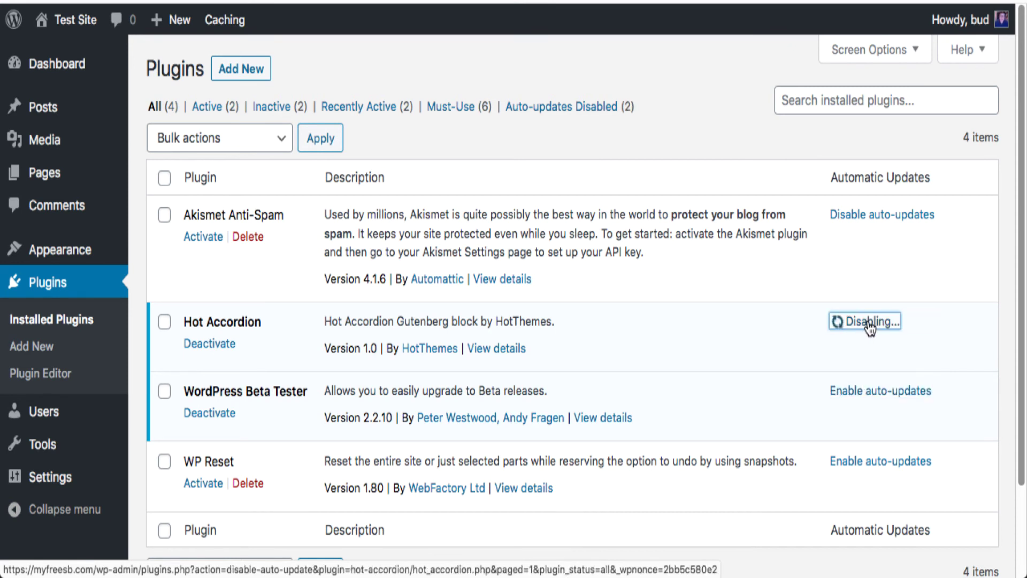
click(858, 220)
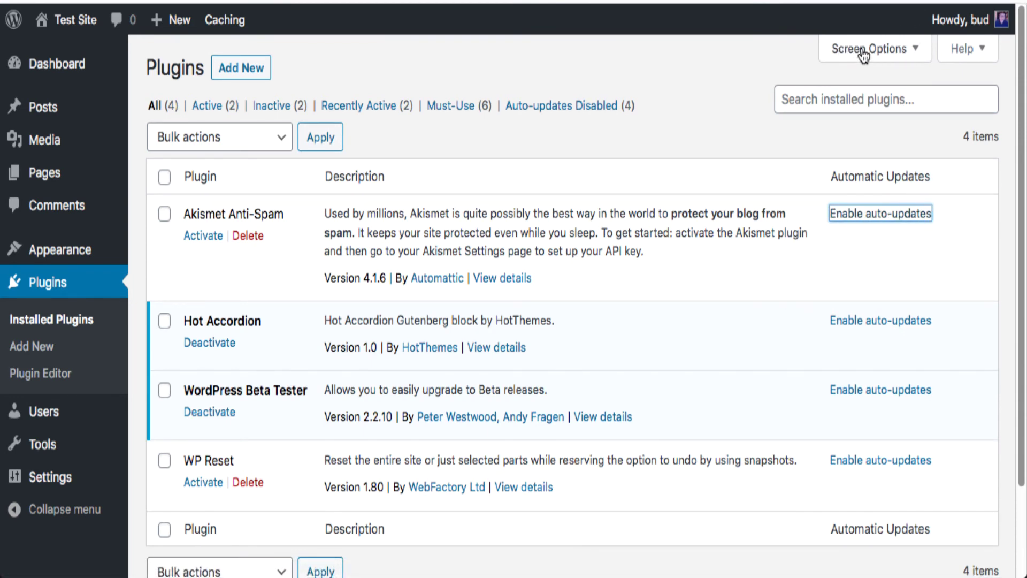
- Hide the Automatic Updates column through the plugin list's screen options and apply the change
click(851, 47)
scroll(859, 47, down, 3)
scroll(856, 51, up, 4)
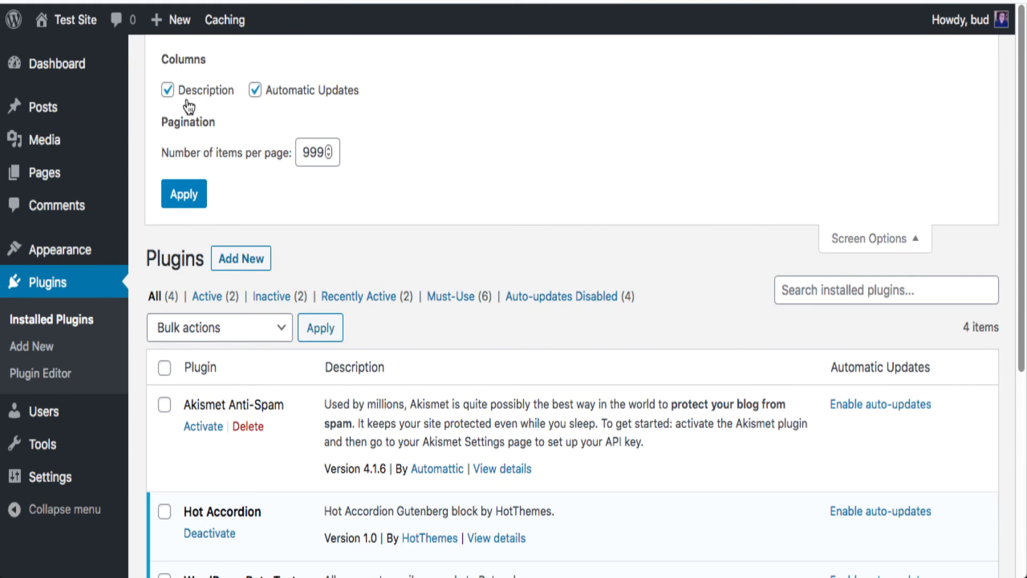
click(256, 90)
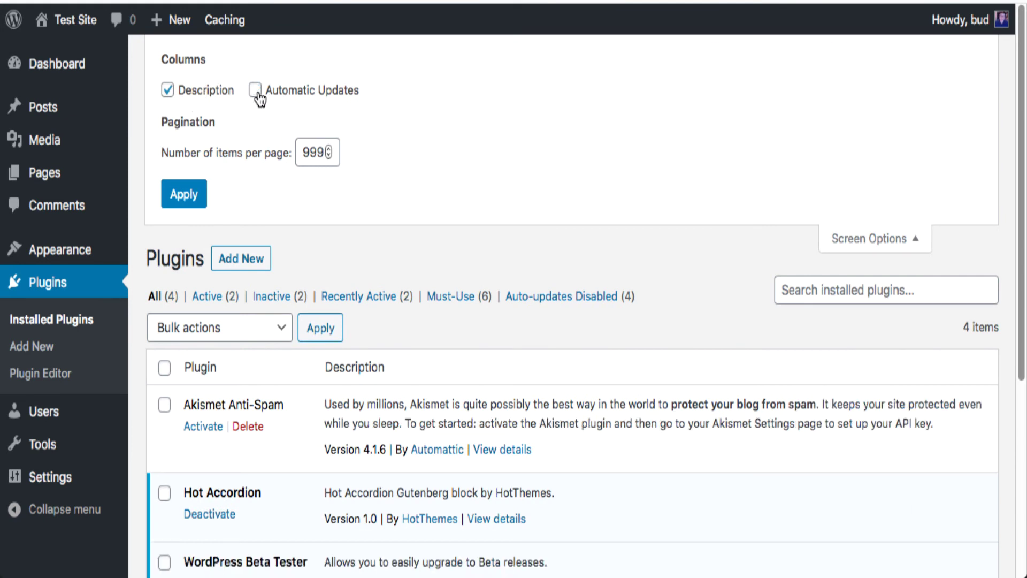
click(187, 196)
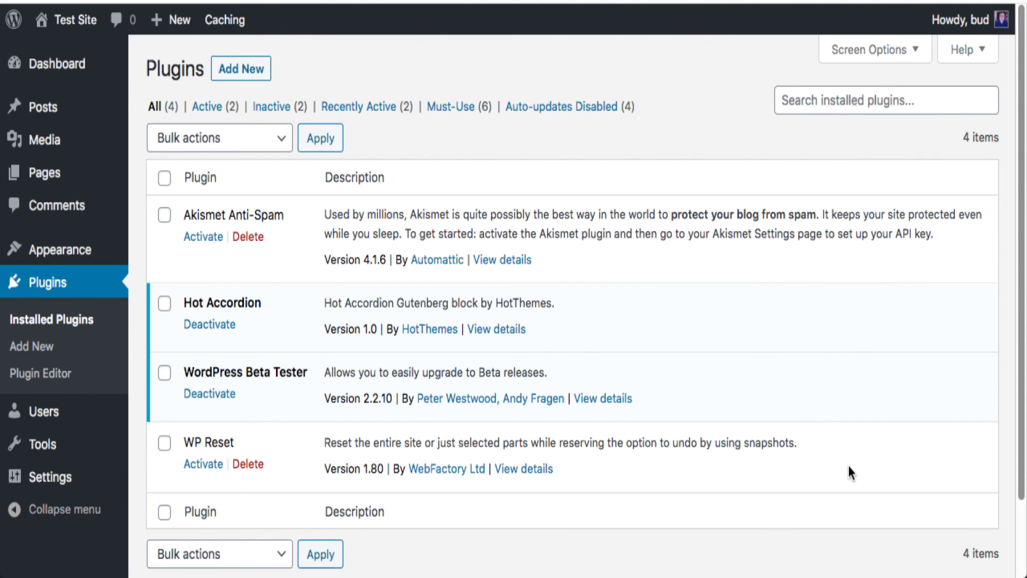
scroll(851, 472, down, 2)
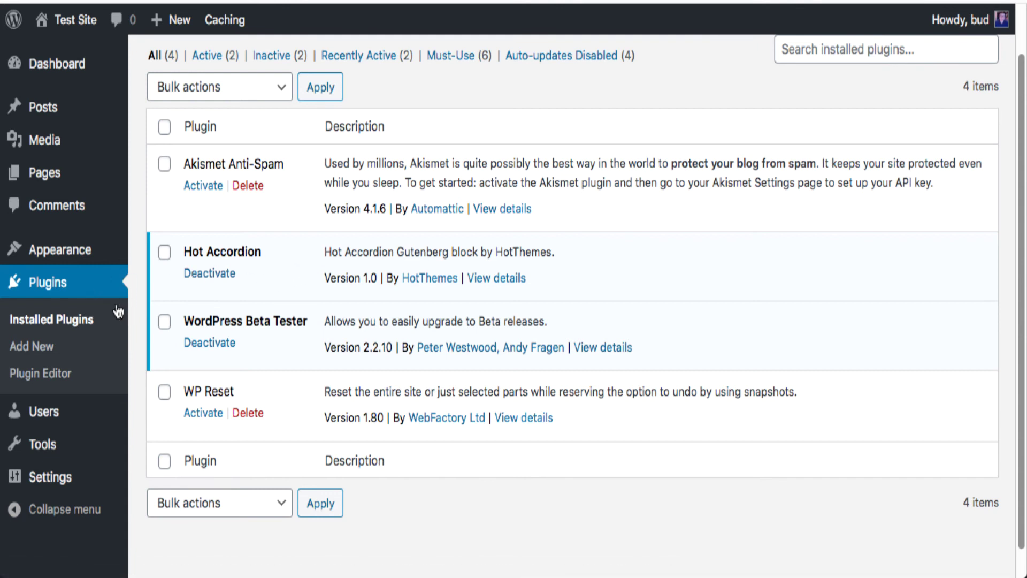
- Open the installed themes and show the details of the active Twenty Twenty theme
mouse_move(59, 249)
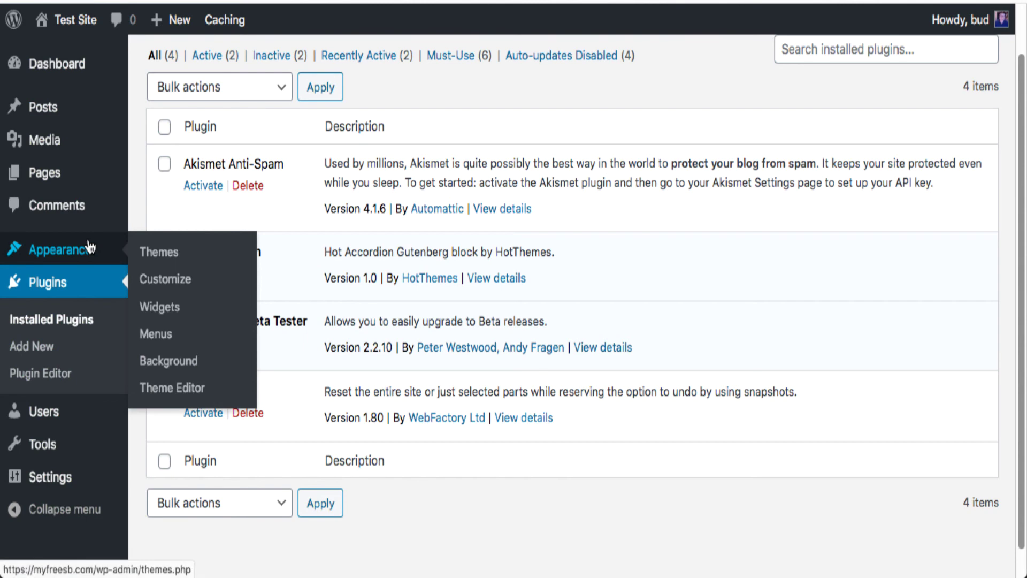
click(160, 254)
mouse_move(603, 321)
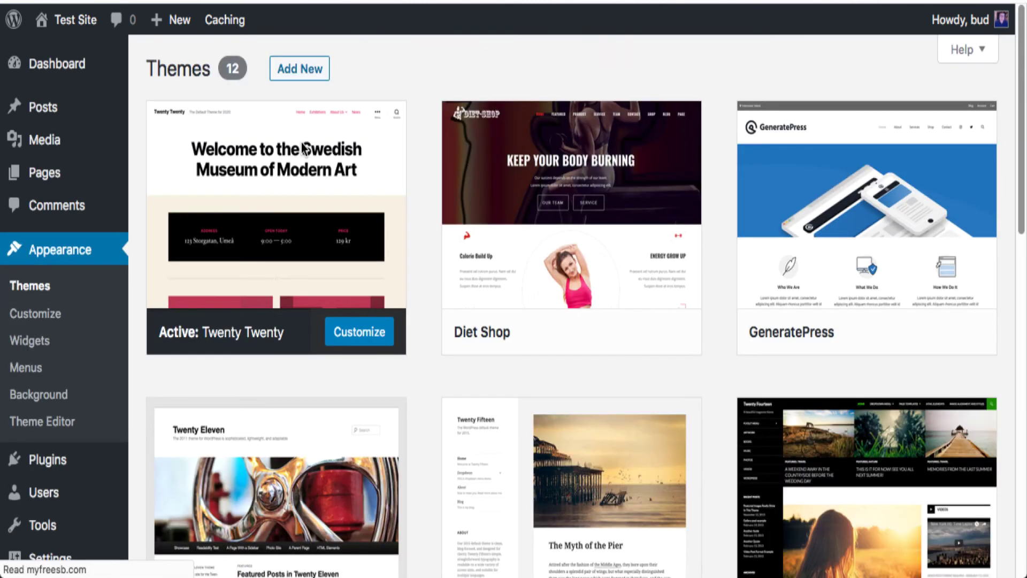
mouse_move(302, 147)
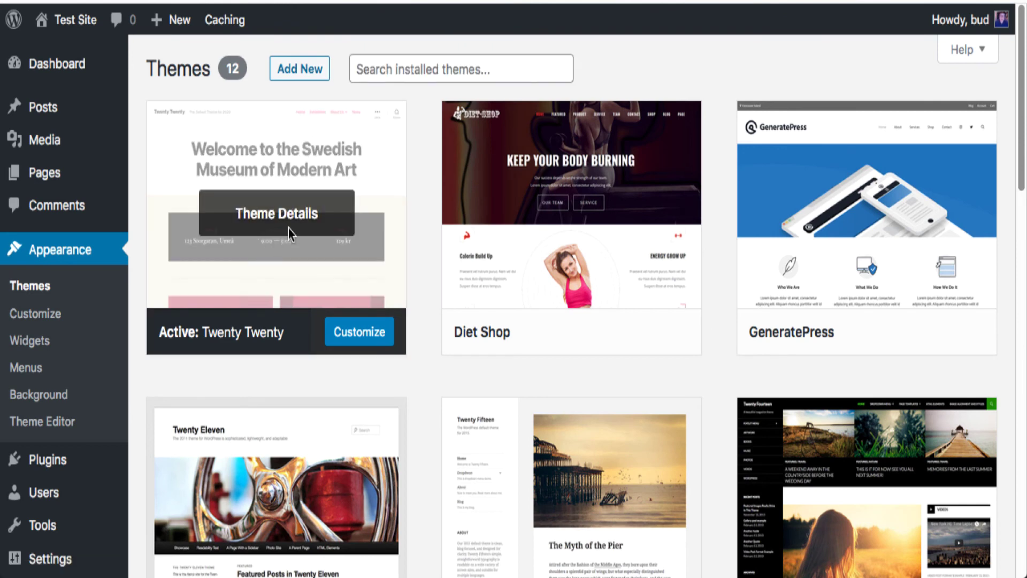
click(332, 146)
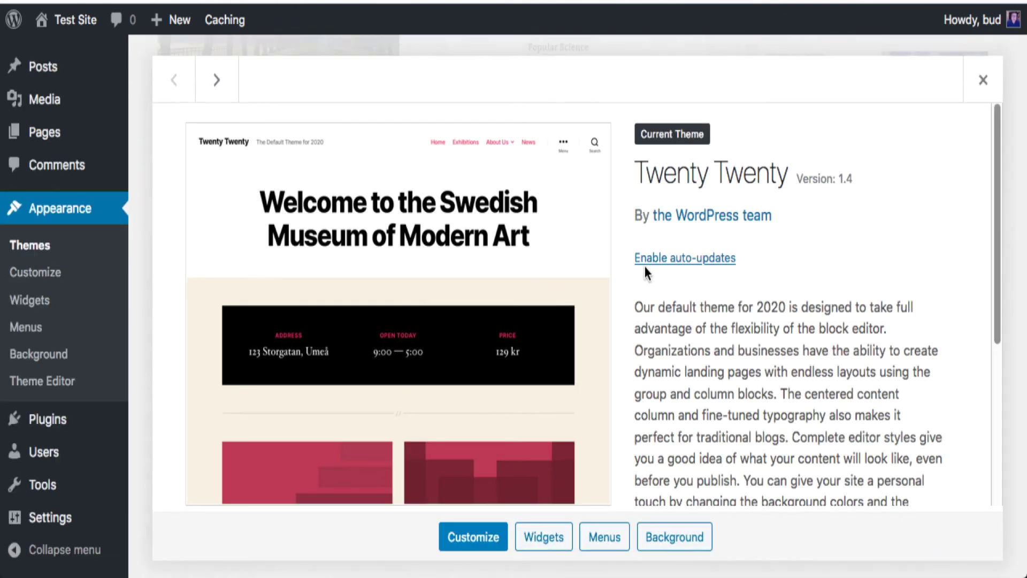
- Enable auto-updates for the Twenty Twenty theme, disable them again, and close the theme details
click(682, 266)
click(661, 259)
scroll(795, 293, down, 1)
scroll(795, 293, down, 3)
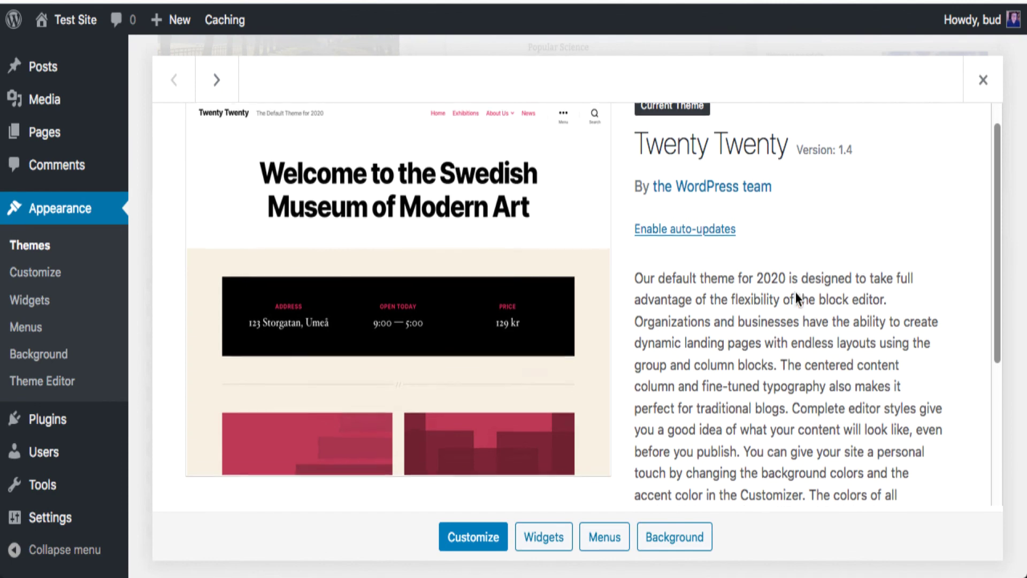
scroll(796, 293, up, 2)
scroll(795, 293, up, 1)
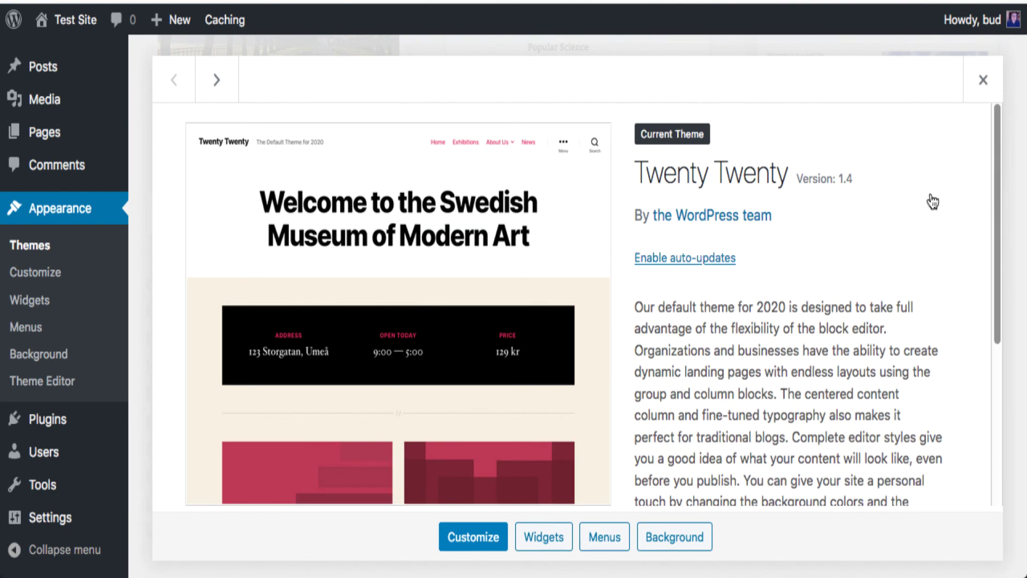
click(985, 80)
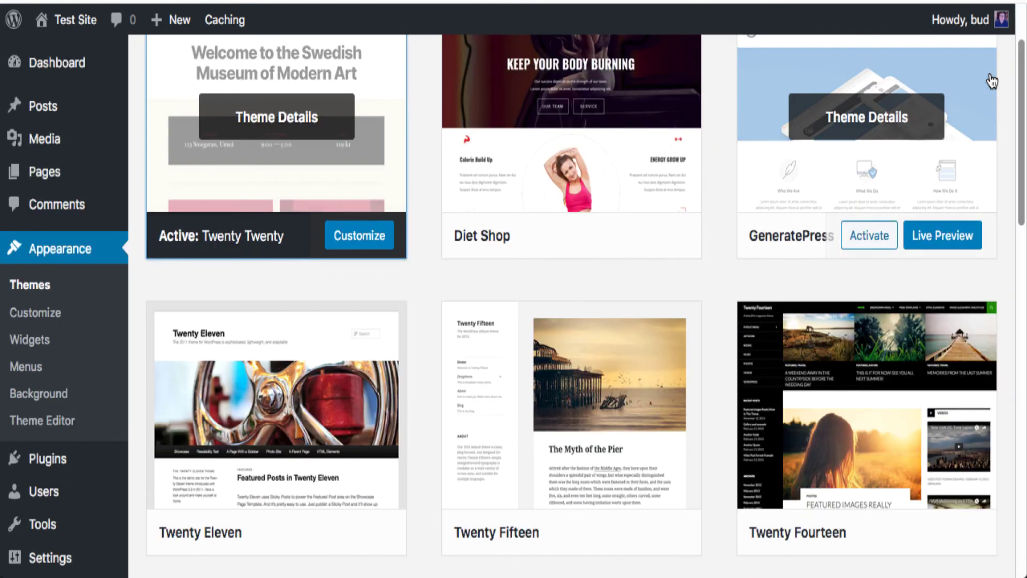
scroll(797, 272, down, 2)
scroll(798, 277, down, 3)
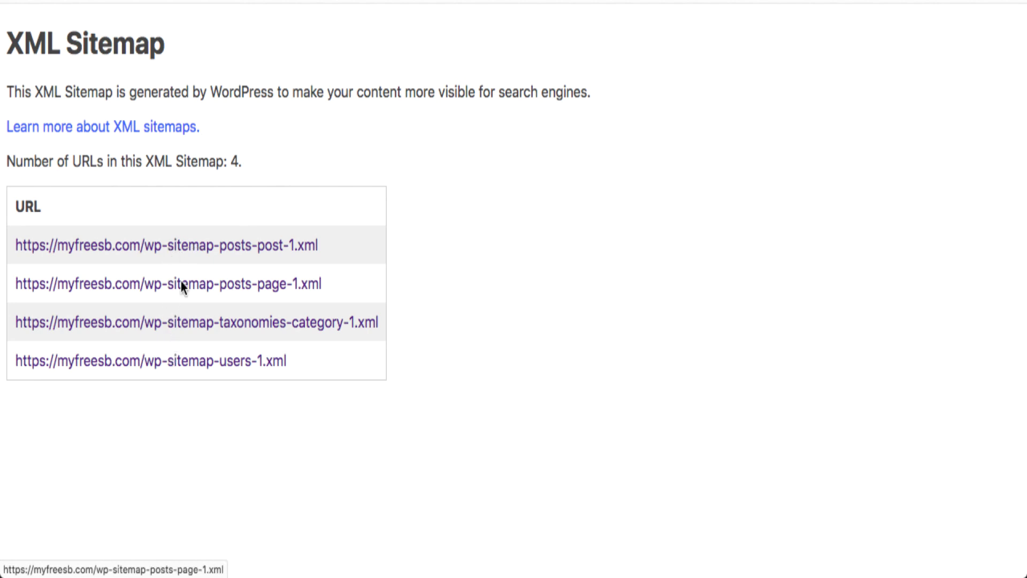
- View the wp-sitemap-posts-post-1.xml sitemap and return to the main XML sitemap
click(181, 247)
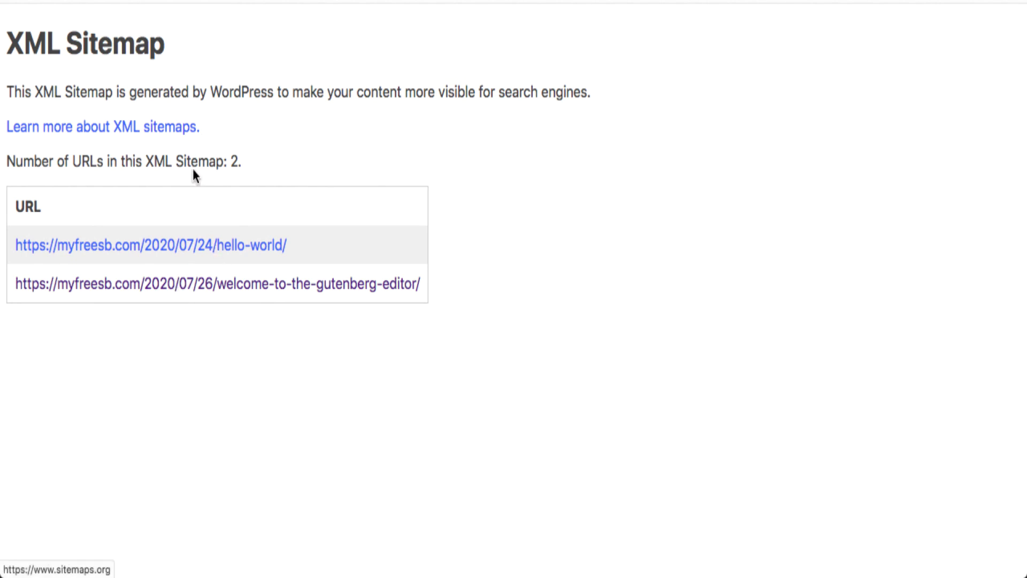
click(65, 2)
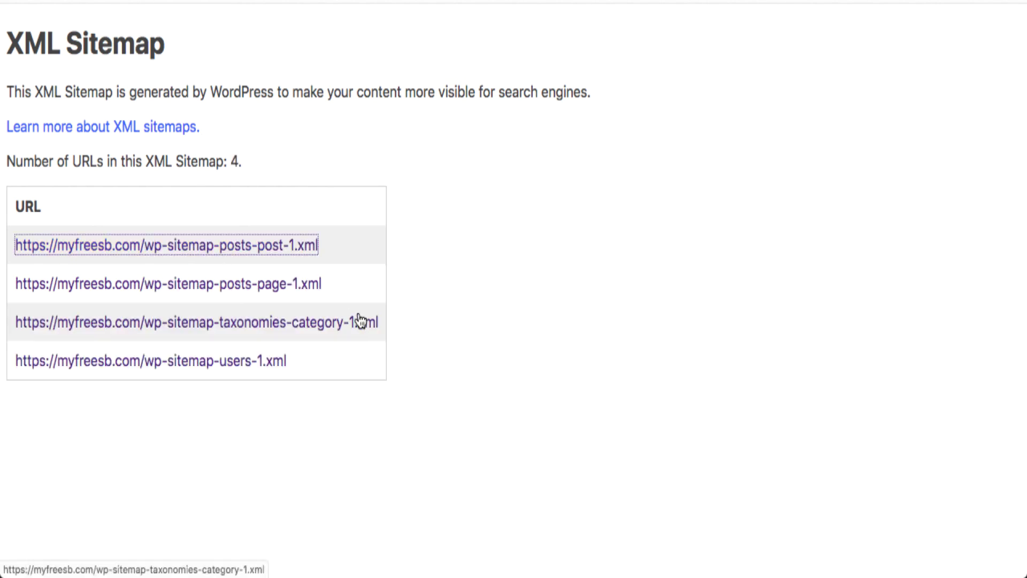